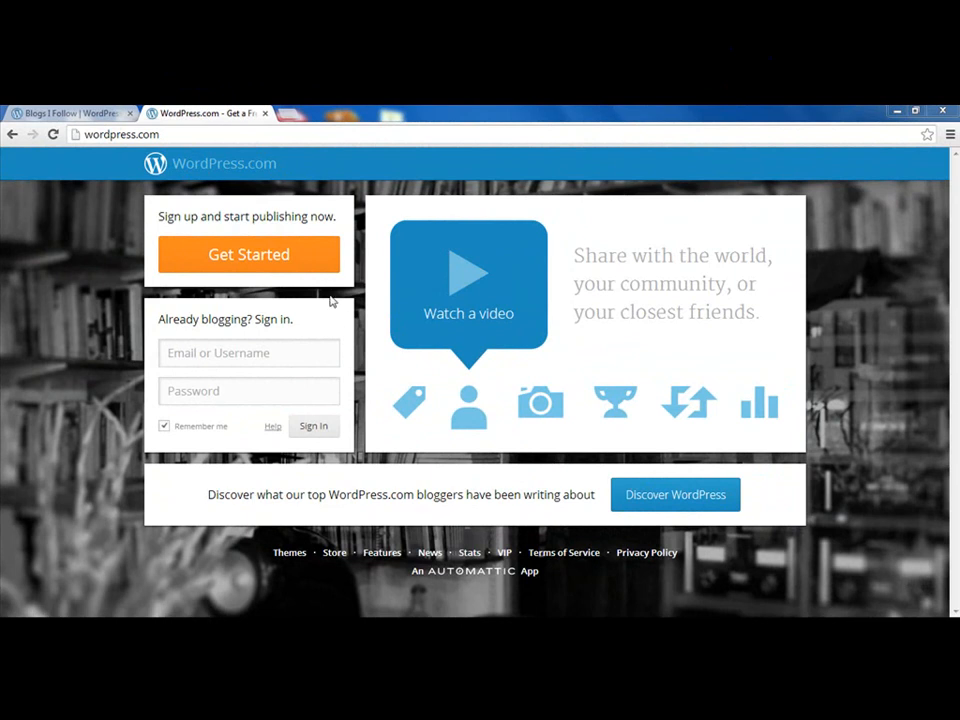
Open the free WordPress.com sign-up form and scroll through its fields
left_click(299, 260)
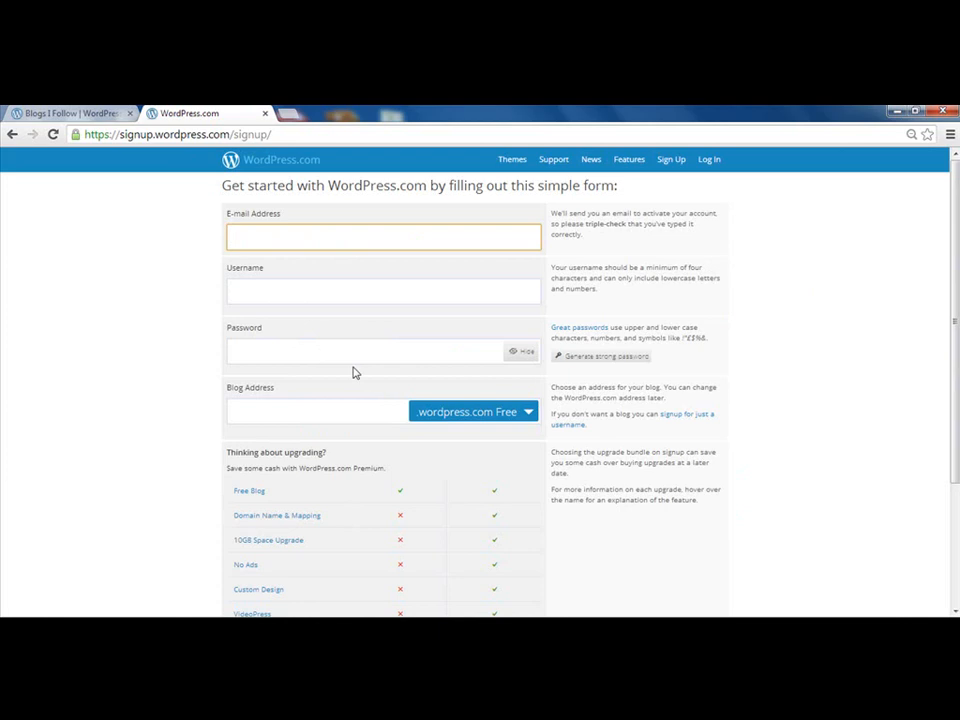
scroll(353, 373, "down", 3)
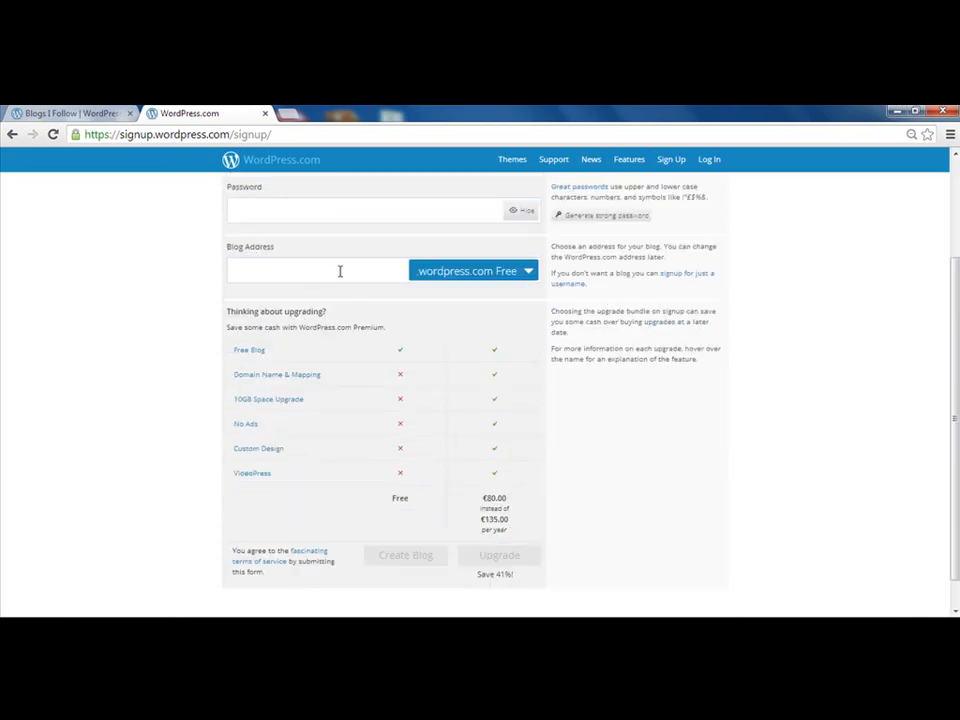
scroll(340, 271, "down", 1)
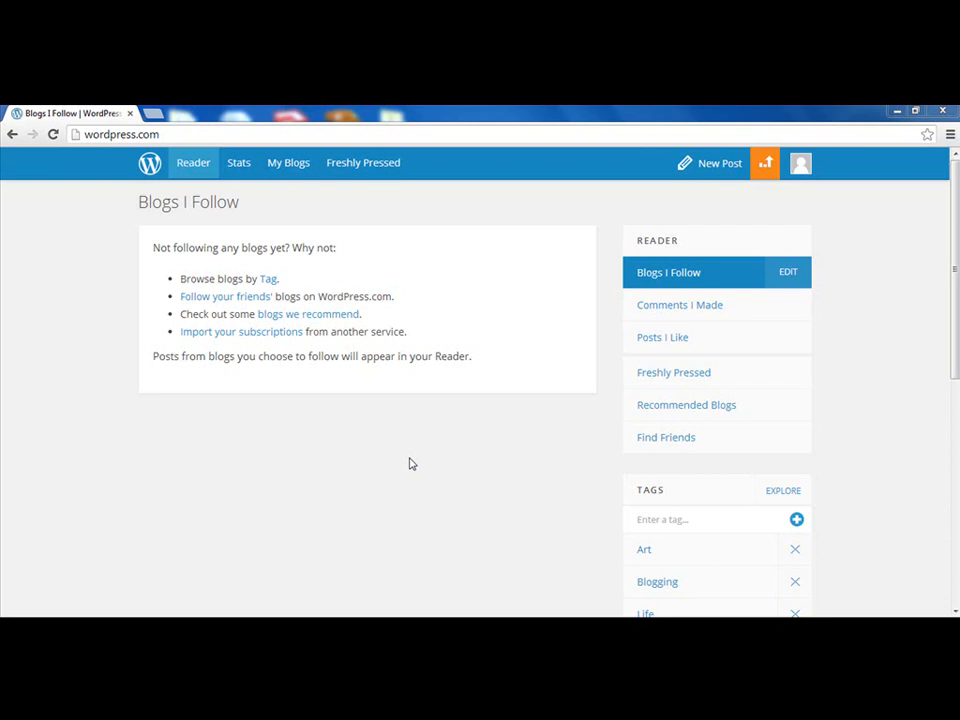
From My Blogs, open the Blog Admin dashboard for Effective Learning and Development
left_click(291, 166)
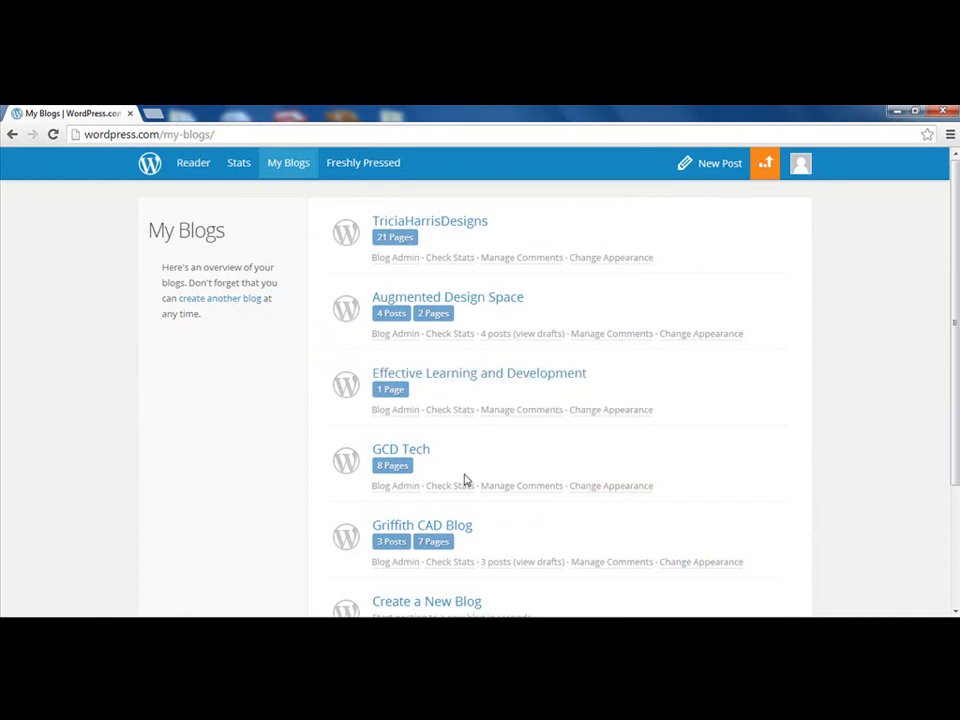
left_click(396, 411)
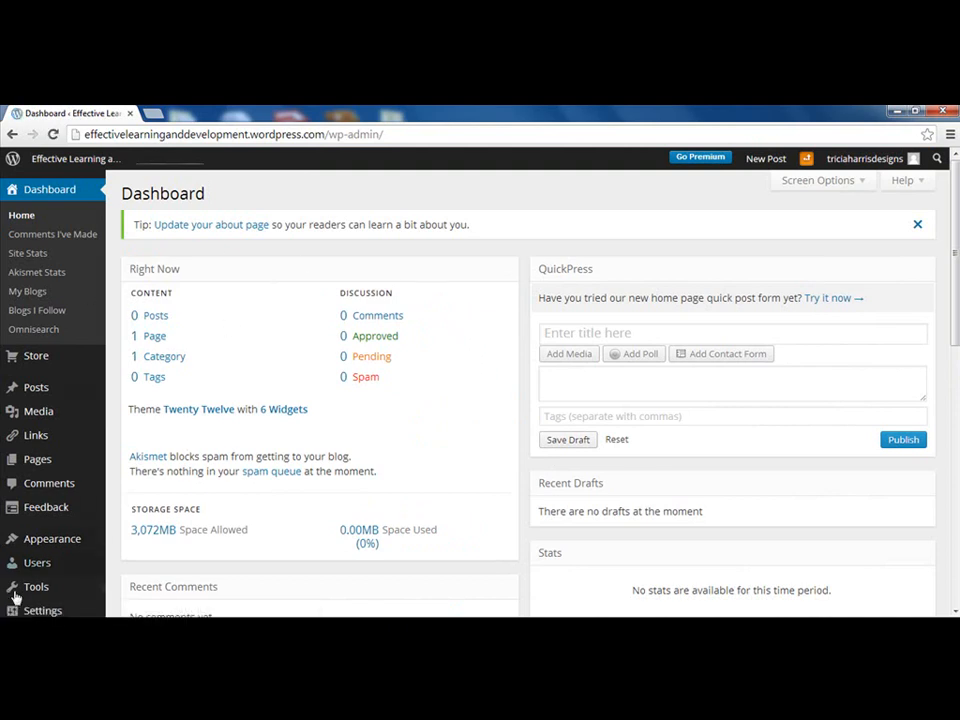
scroll(418, 421, "down", 3)
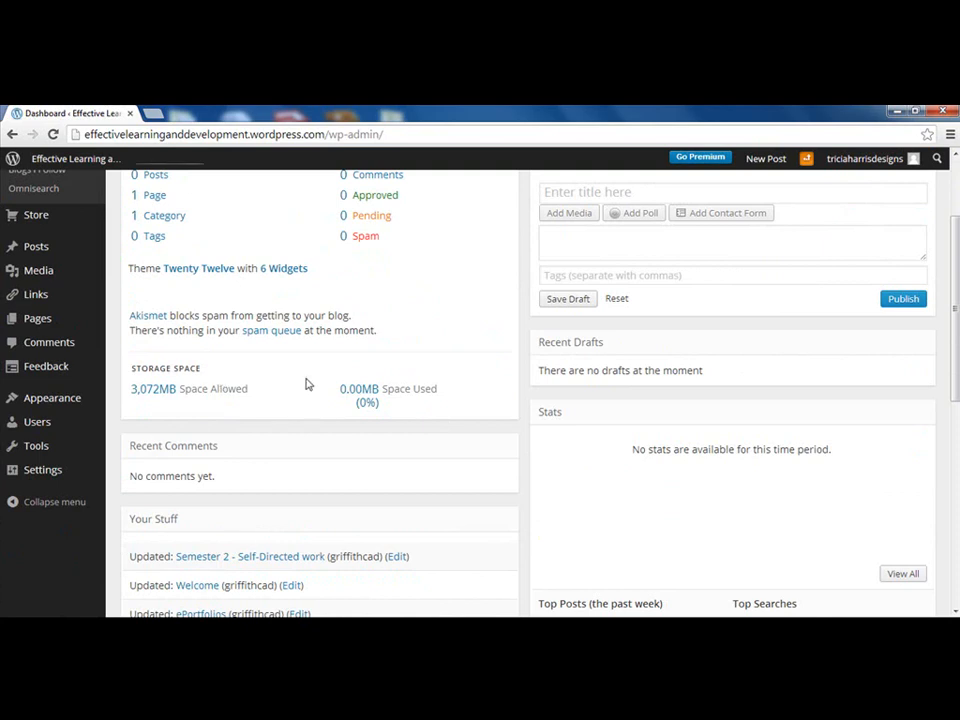
scroll(298, 384, "up", 3)
scroll(307, 384, "down", 2)
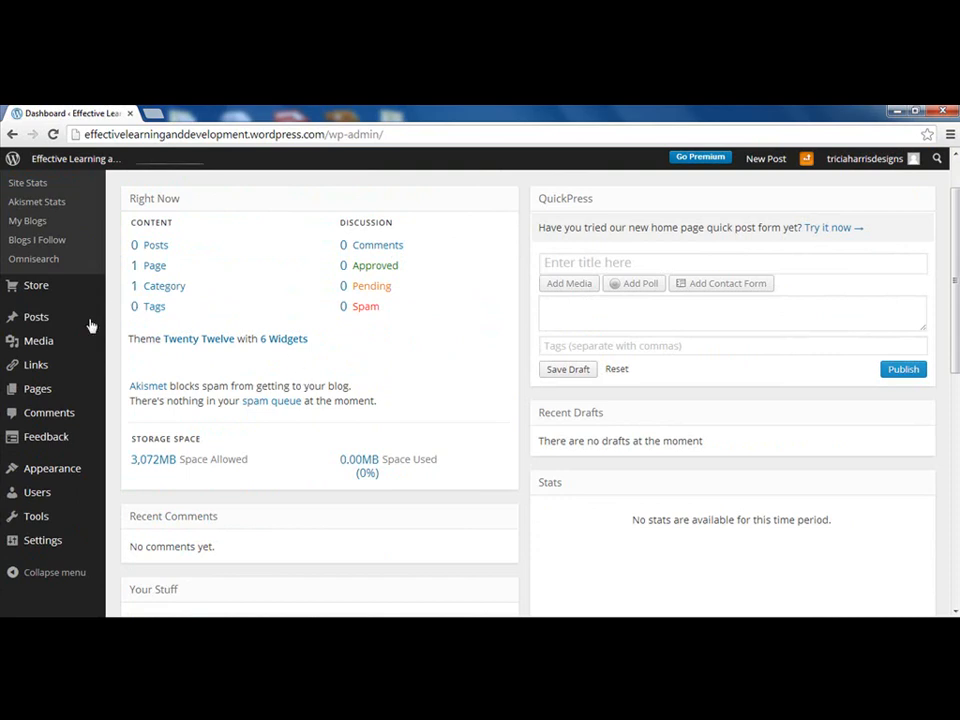
mouse_move(45, 550)
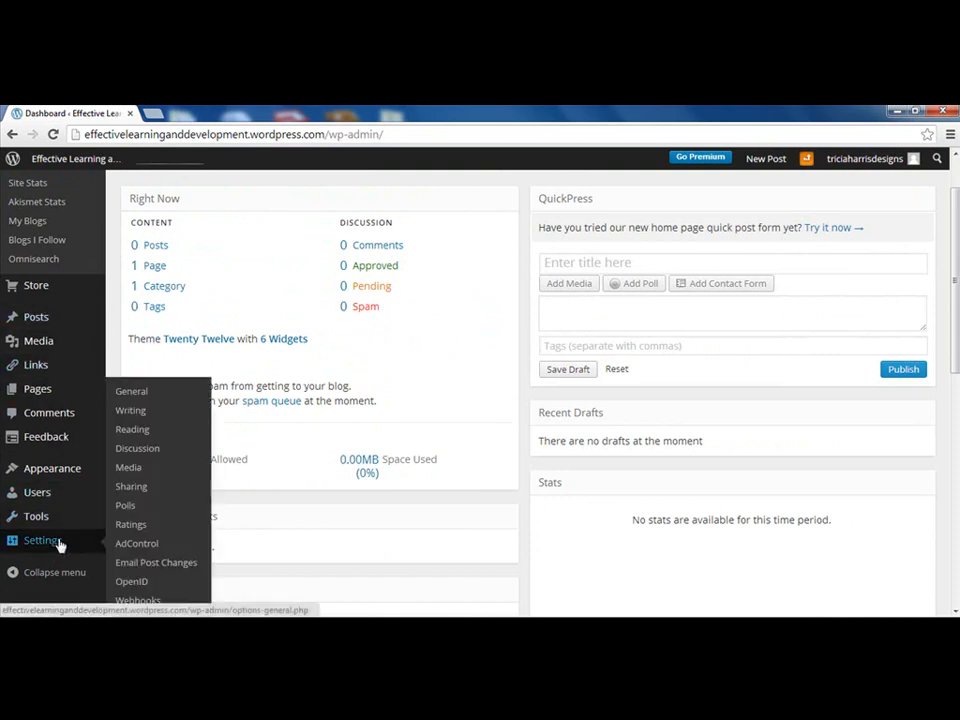
In Reading Settings, choose 'I would like my site to be private' and save the changes
left_click(141, 432)
scroll(501, 440, "down", 5)
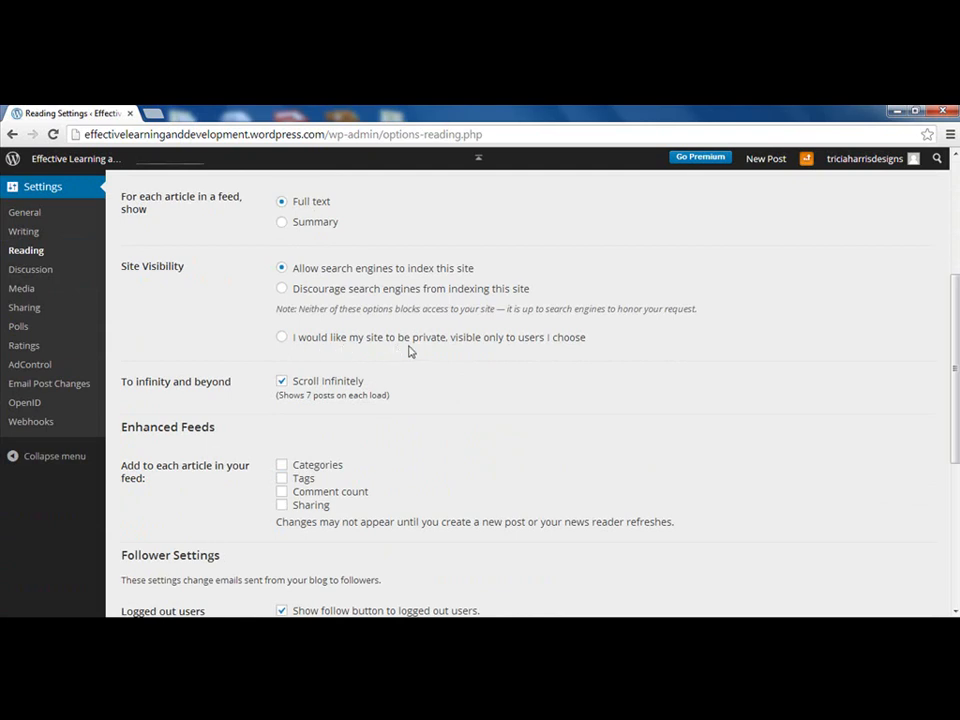
left_click(585, 339)
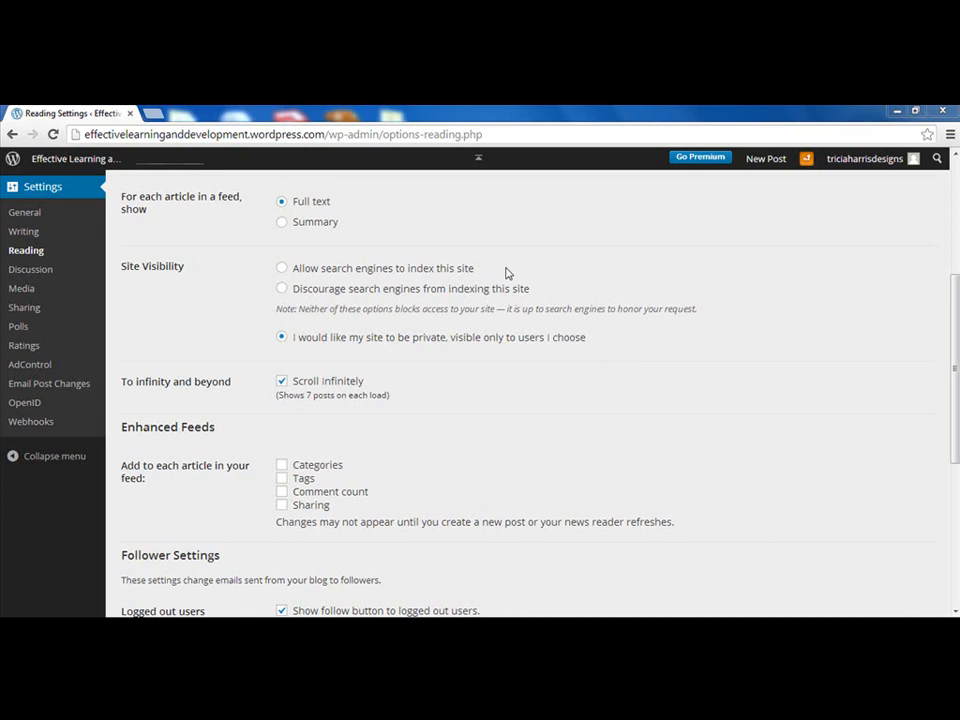
left_click(445, 270)
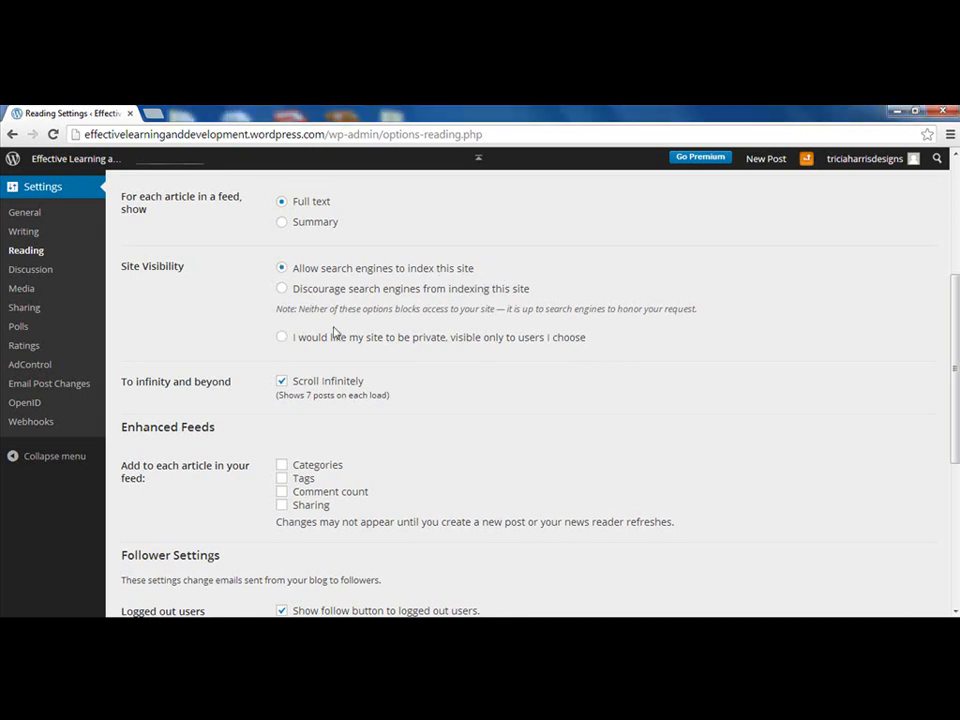
left_click(282, 339)
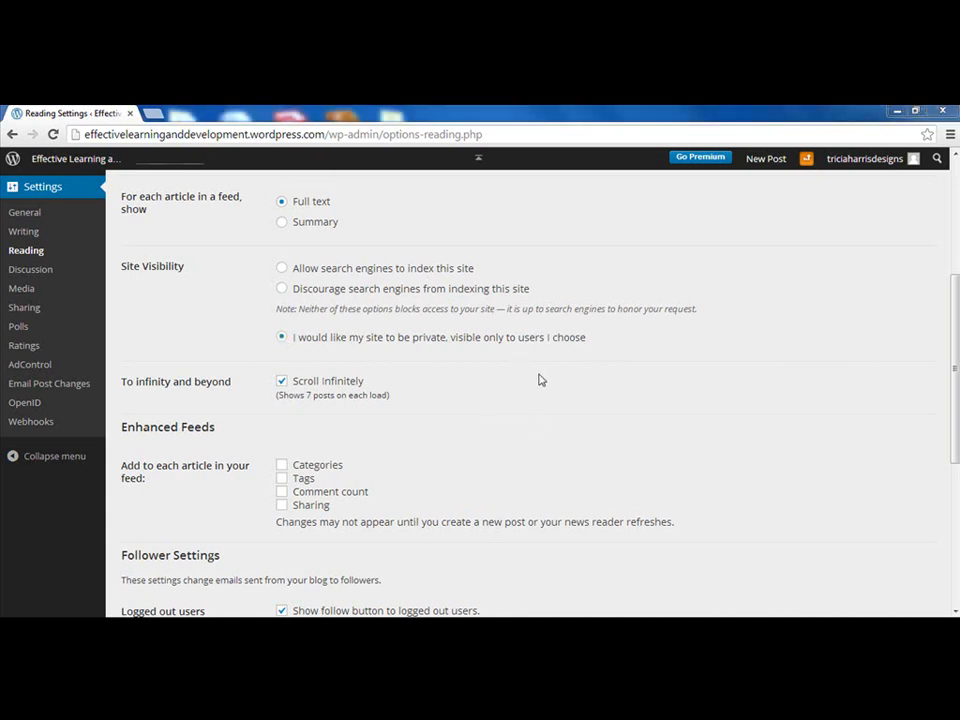
left_click_drag(953, 354, 953, 494)
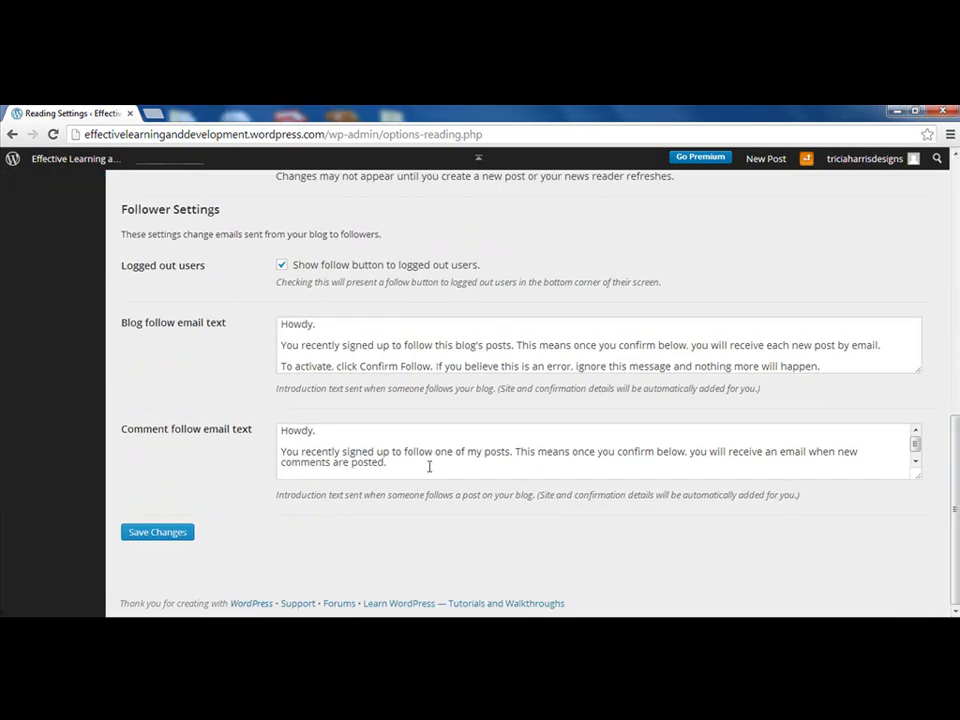
left_click(162, 536)
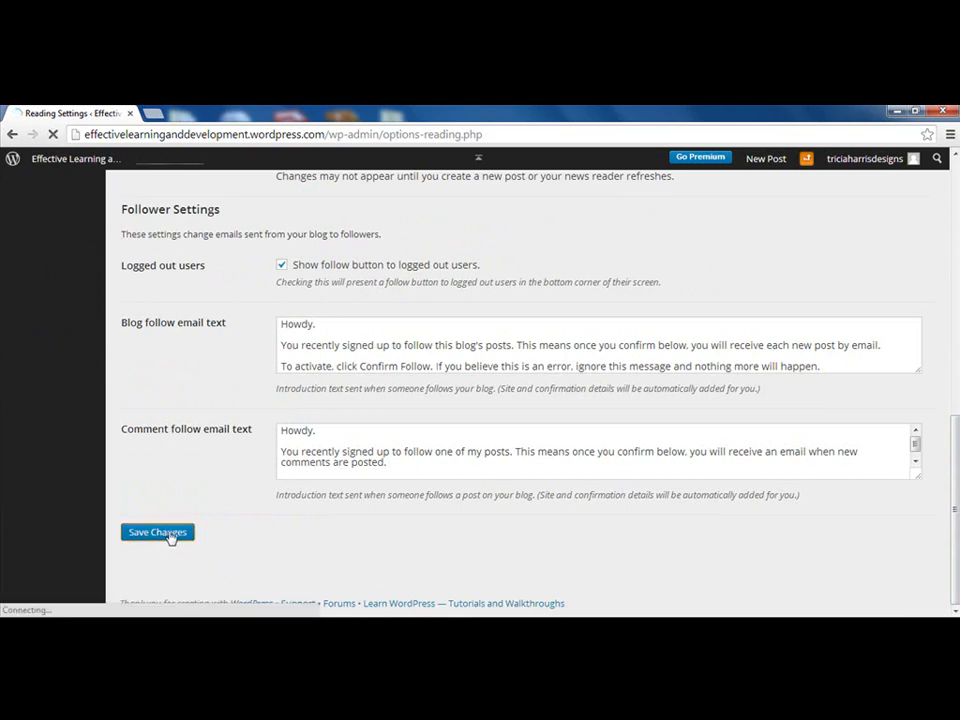
mouse_move(46, 438)
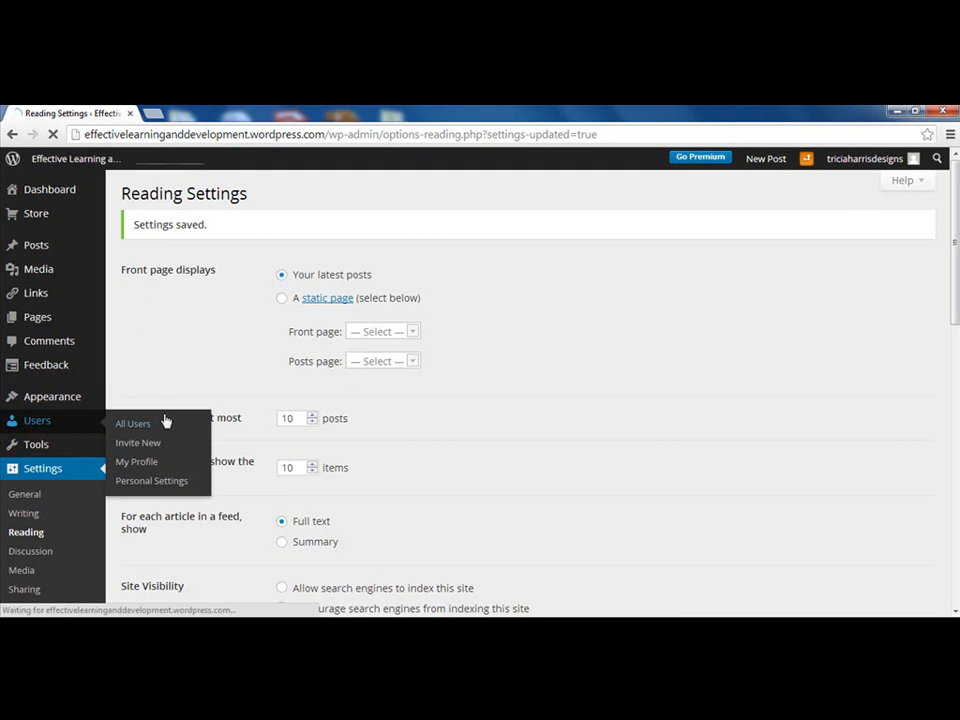
Enter the invitee's e-mail address for a Viewer invitation, then go to the Pages list
left_click(33, 466)
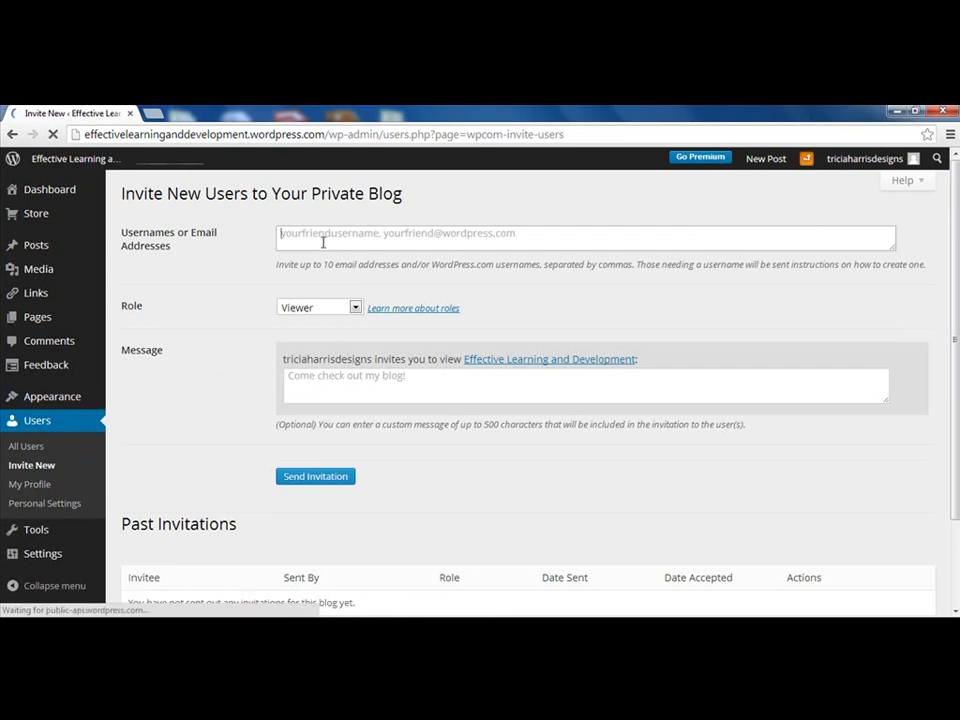
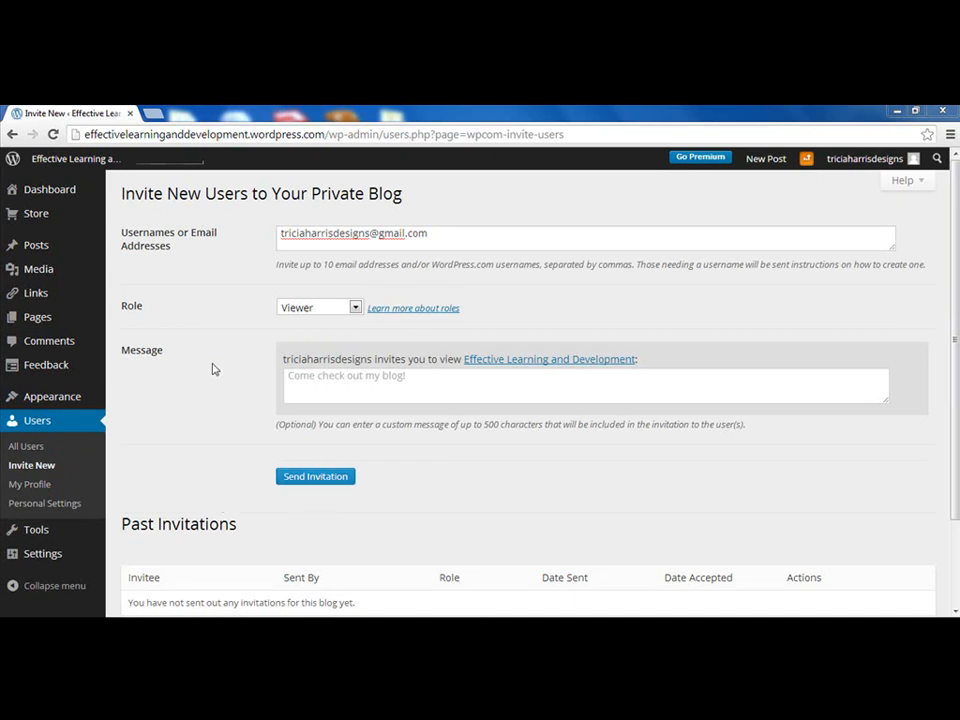
mouse_move(62, 313)
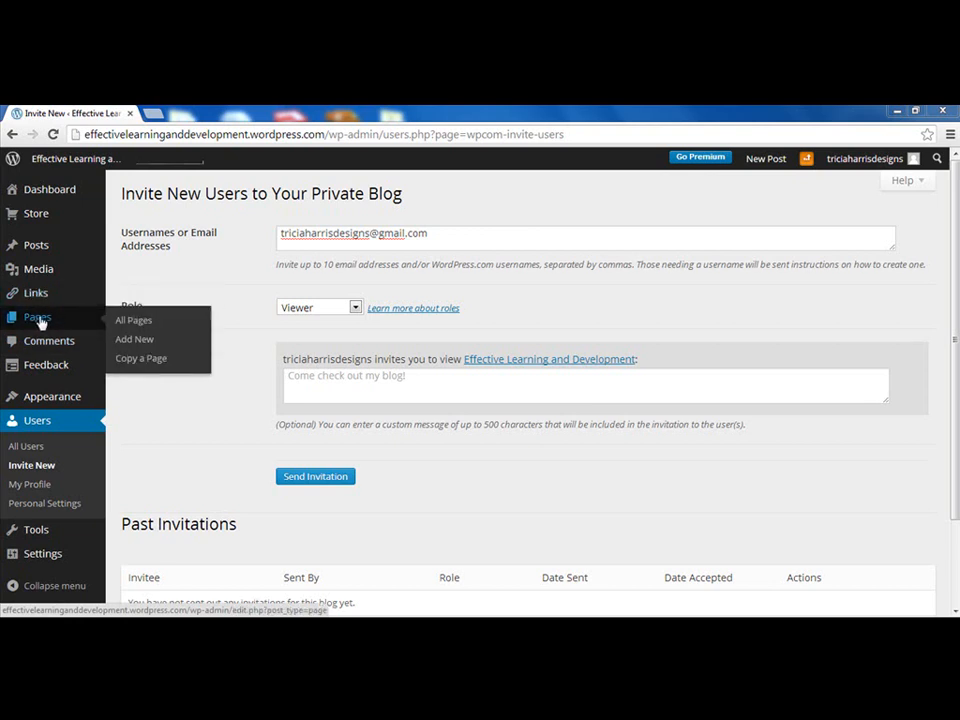
left_click(40, 320)
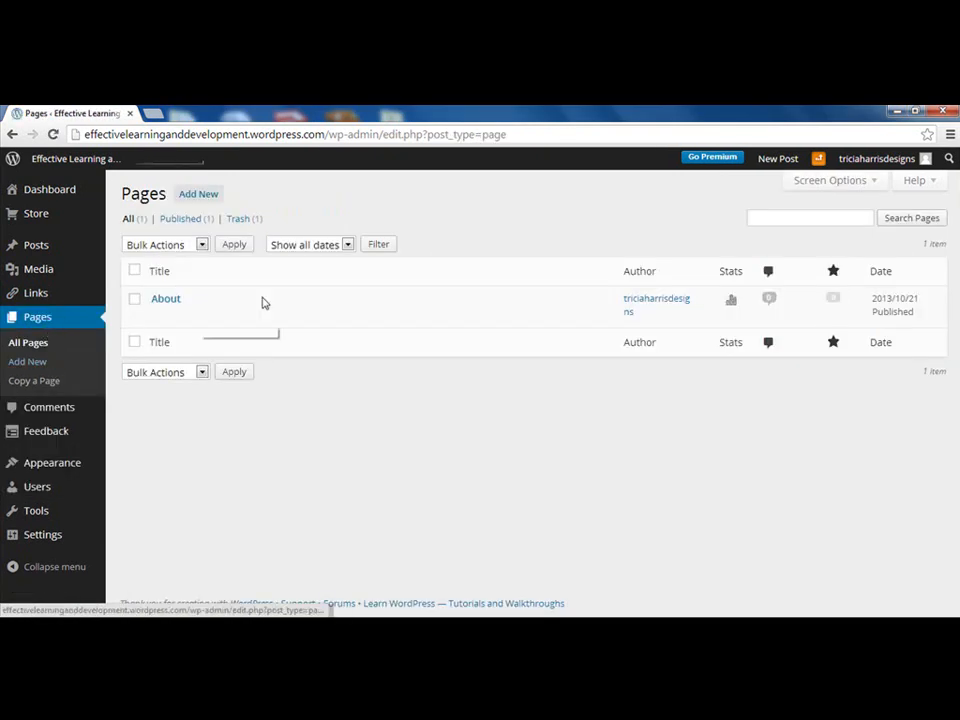
Start a new page titled ELD with comments, pingbacks, likes and sharing turned off
left_click(199, 195)
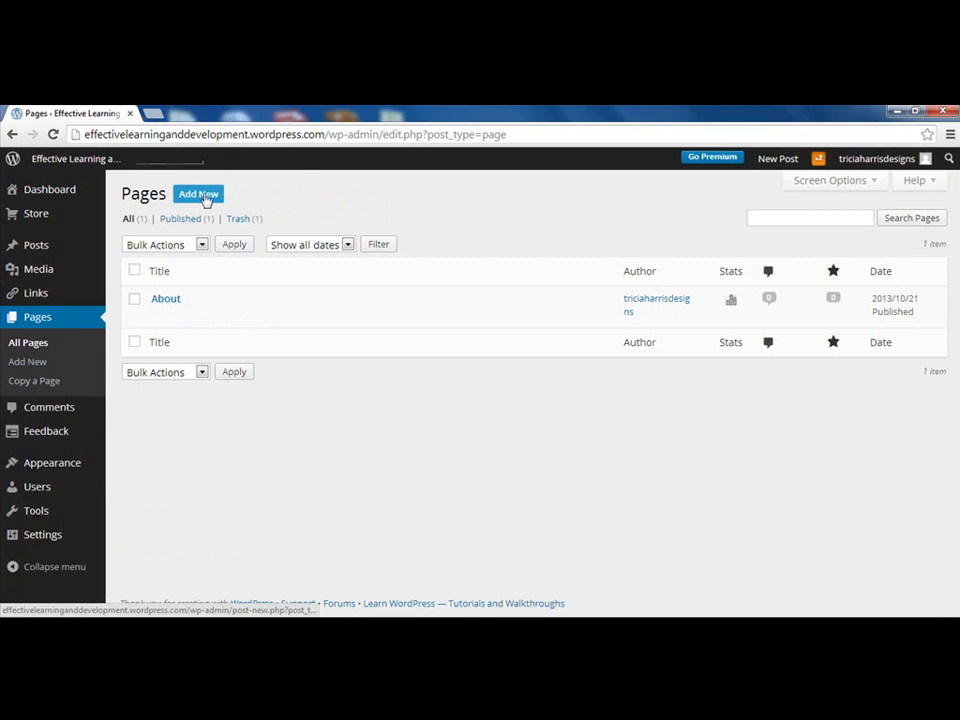
left_click(213, 198)
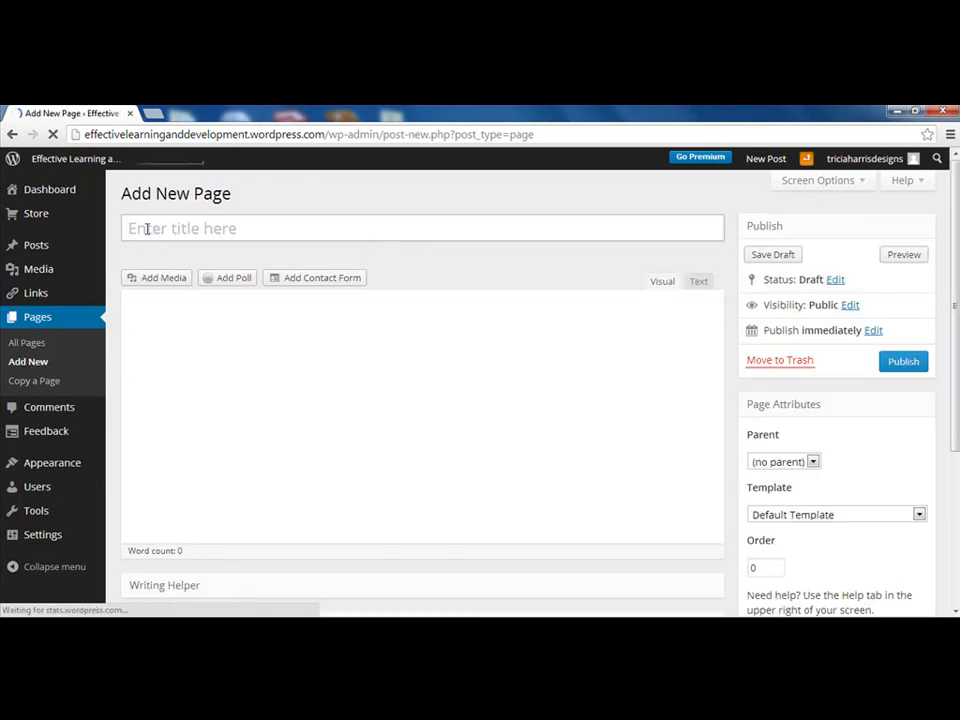
left_click(143, 226)
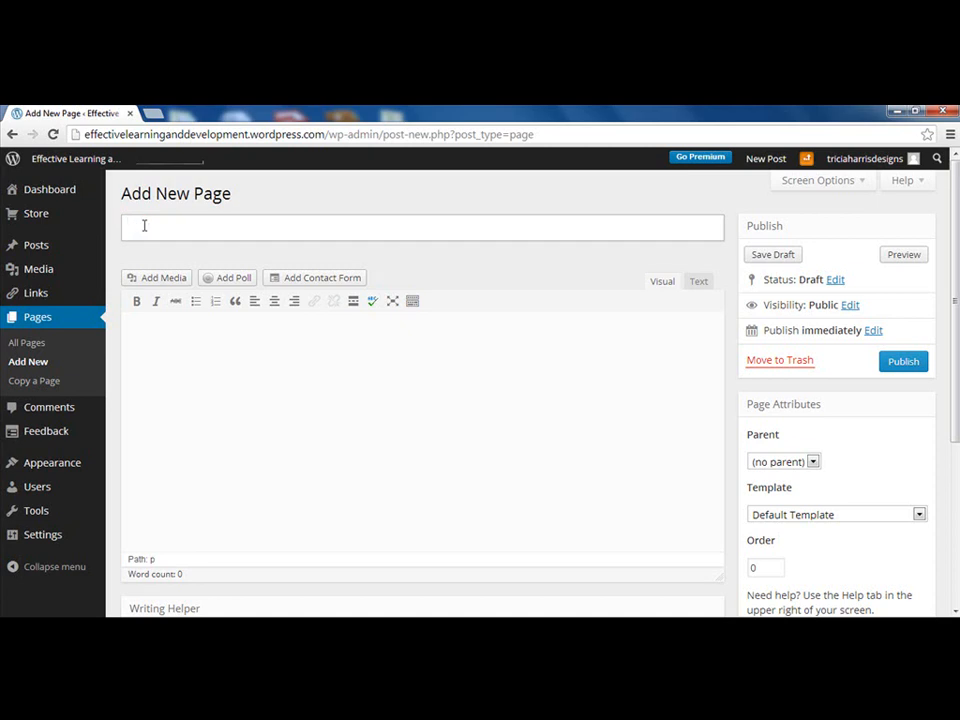
type("ELD")
scroll(481, 376, "down", 1)
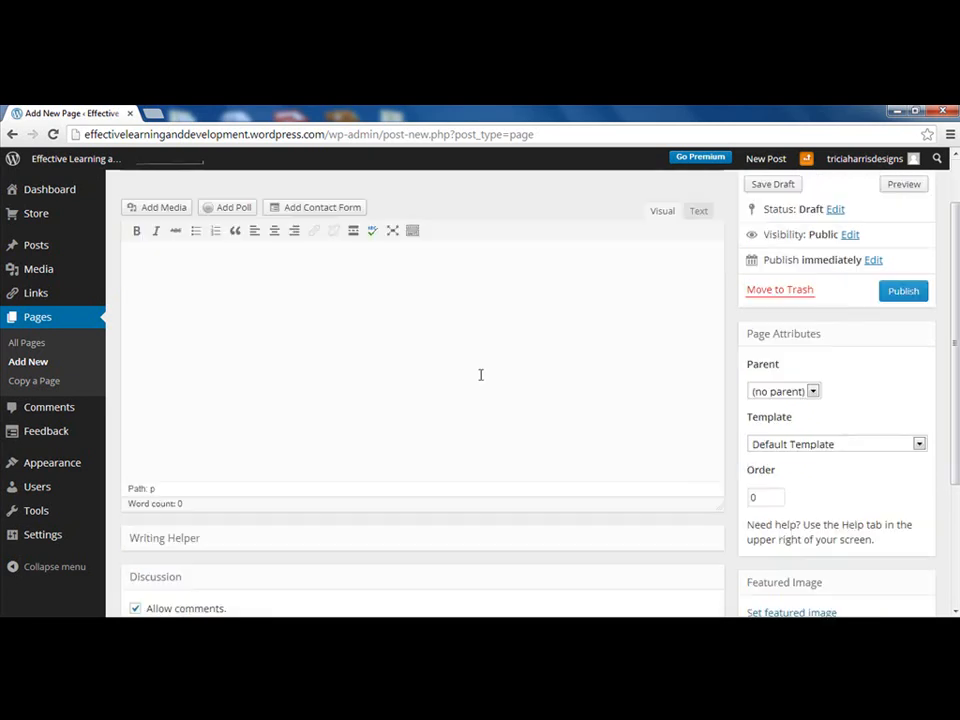
scroll(478, 371, "down", 3)
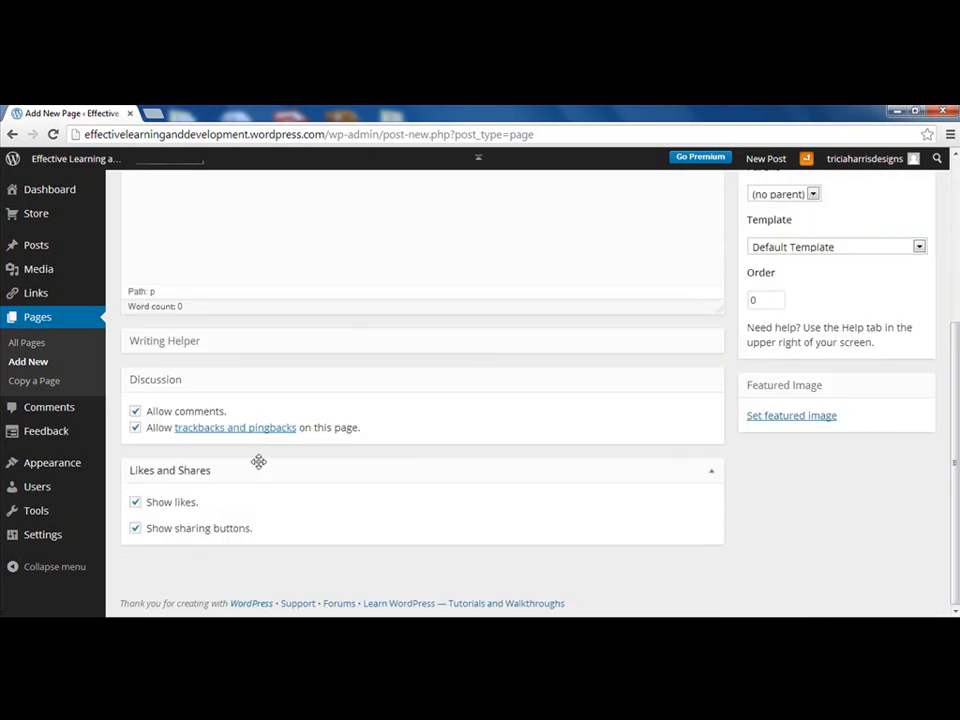
mouse_move(130, 456)
left_click(135, 411)
left_click(135, 428)
left_click(135, 503)
left_click(135, 528)
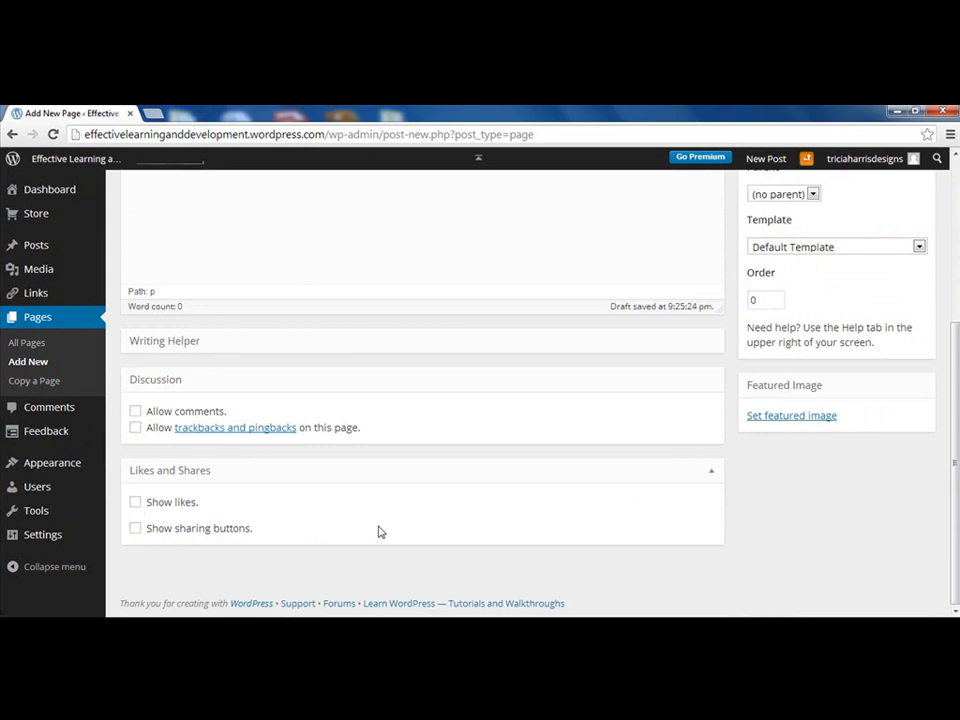
Preview the ELD page, visit the site's front page, and close the preview
scroll(323, 515, "up", 4)
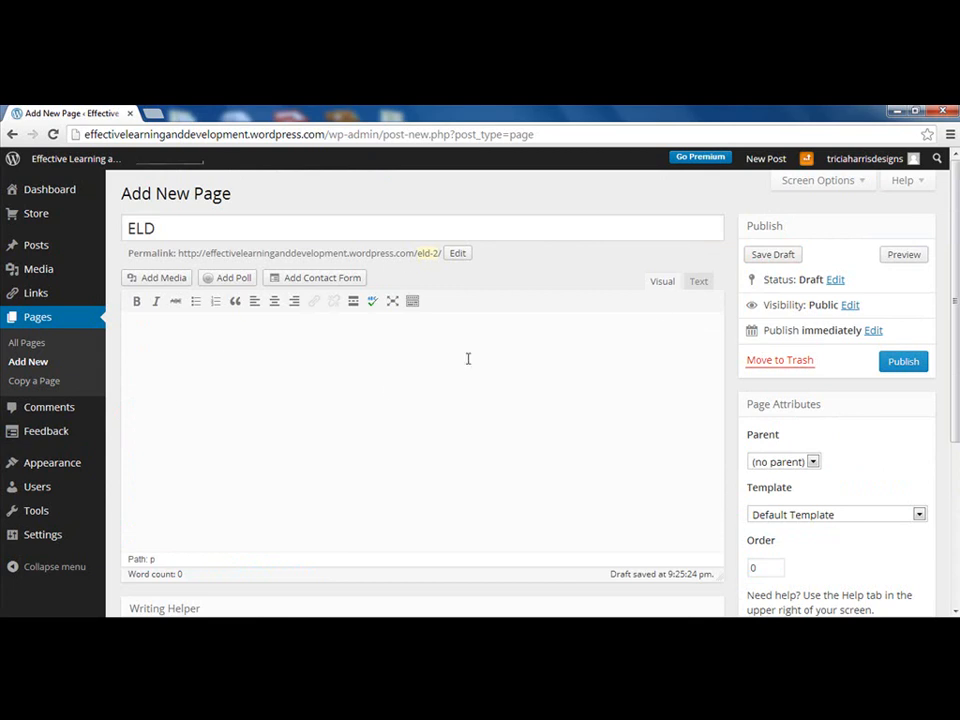
left_click(906, 257)
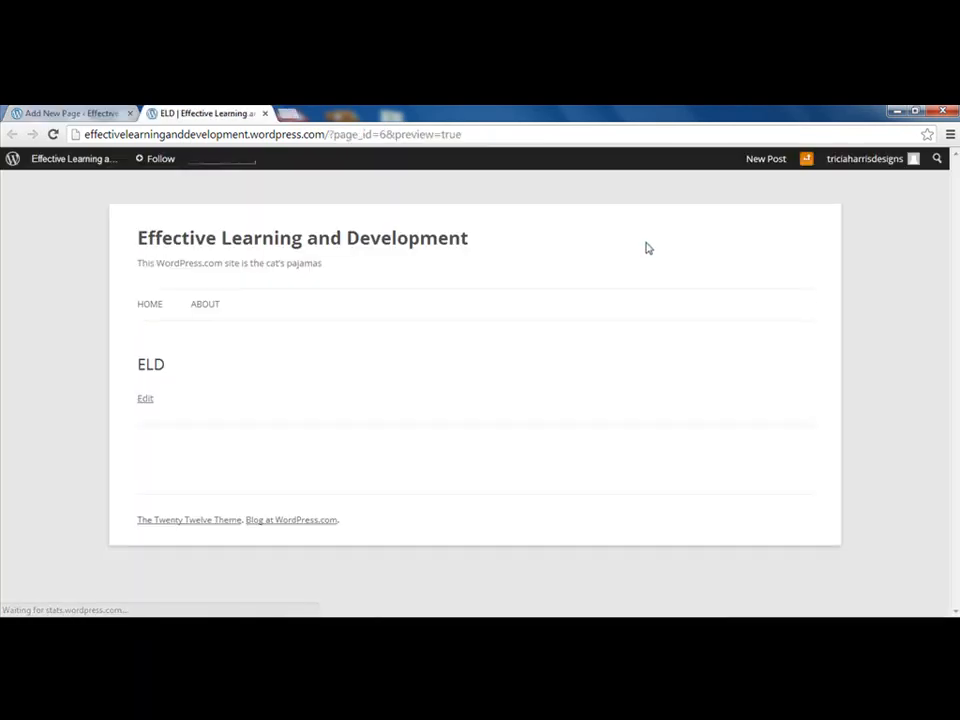
left_click(405, 240)
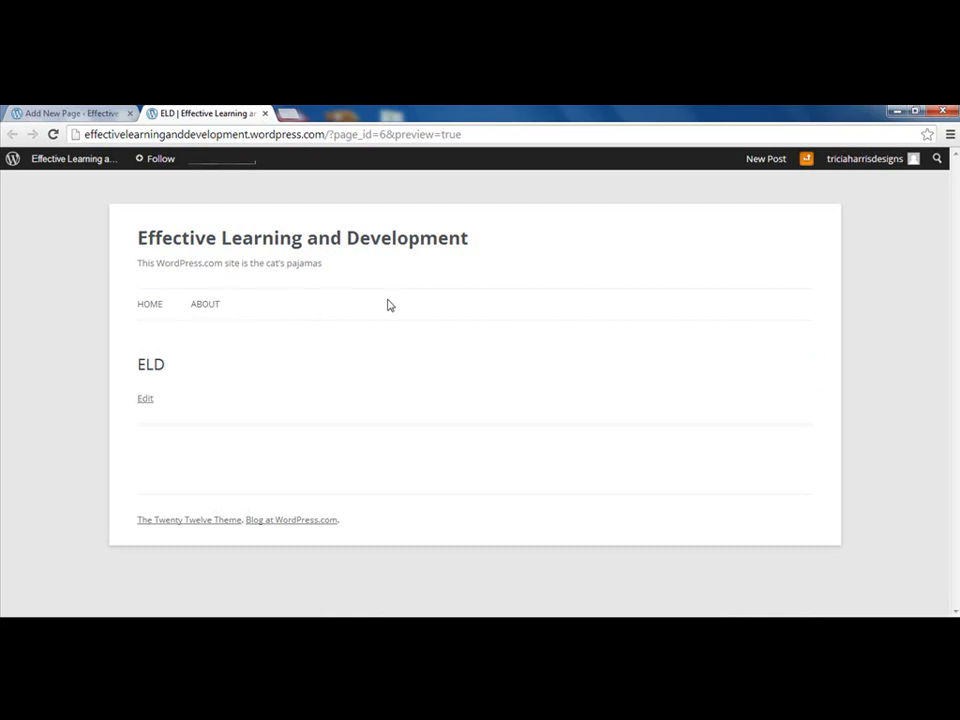
left_click(266, 114)
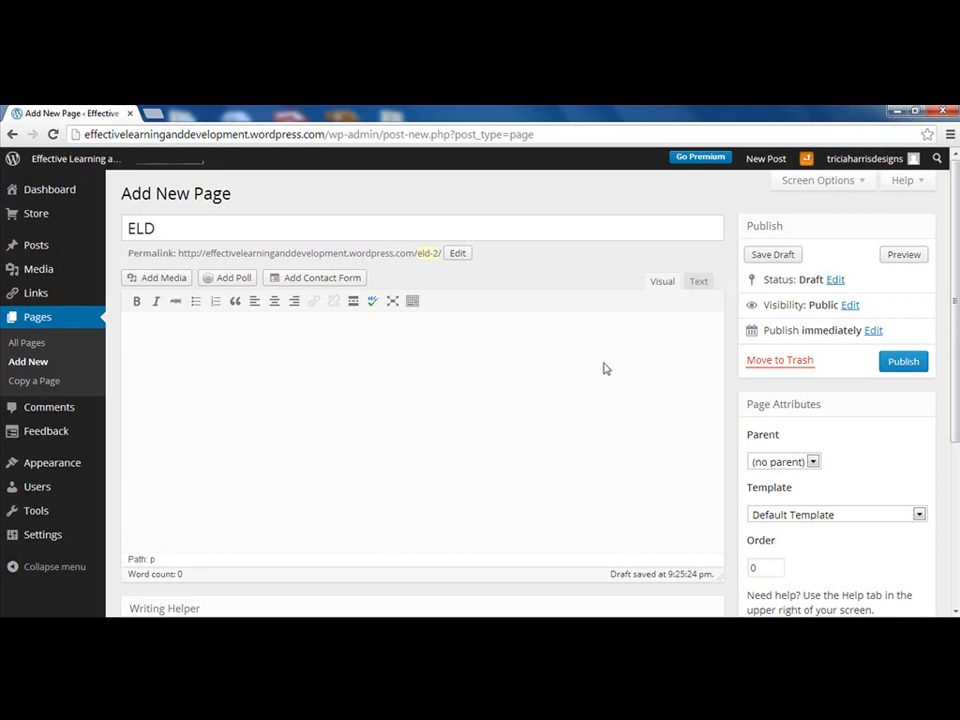
Publish the ELD page, check its preview, then start a new blank page from All Pages
left_click(902, 364)
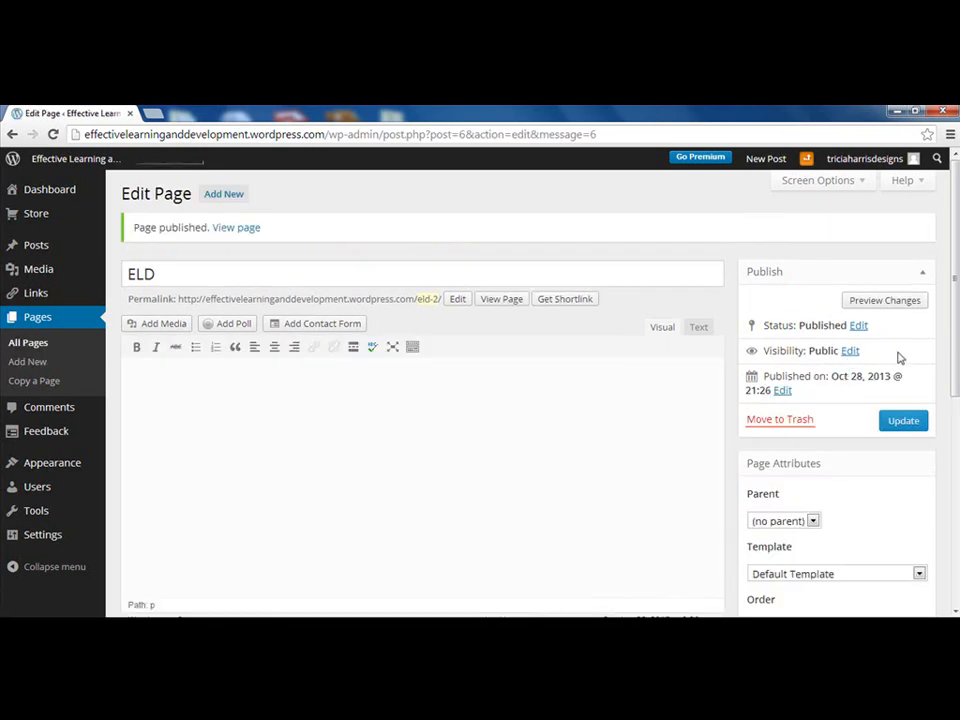
left_click(891, 304)
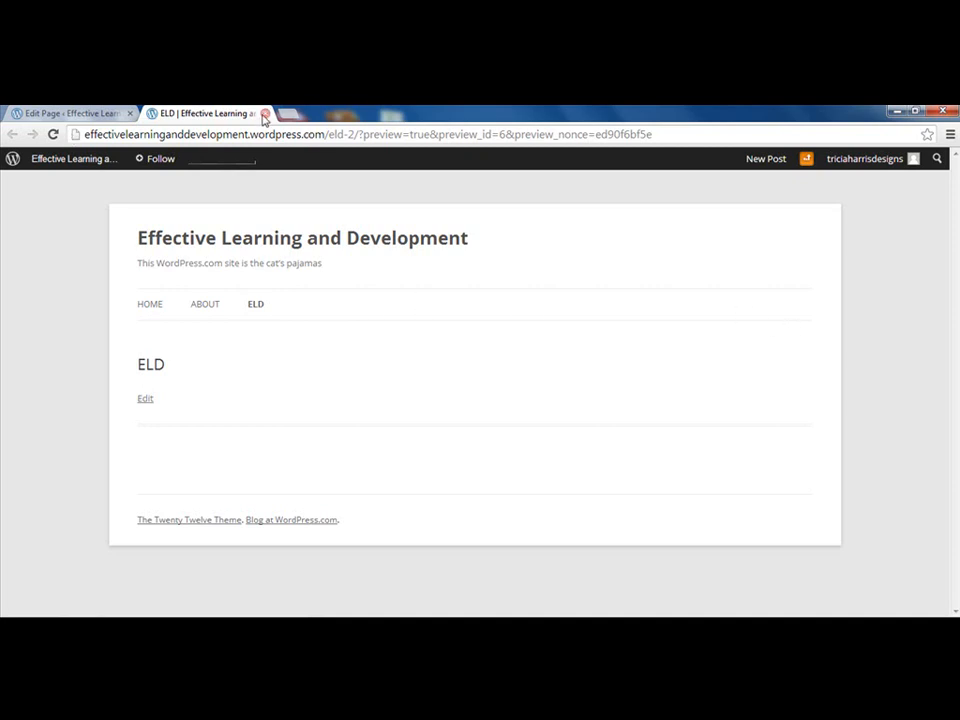
left_click(265, 113)
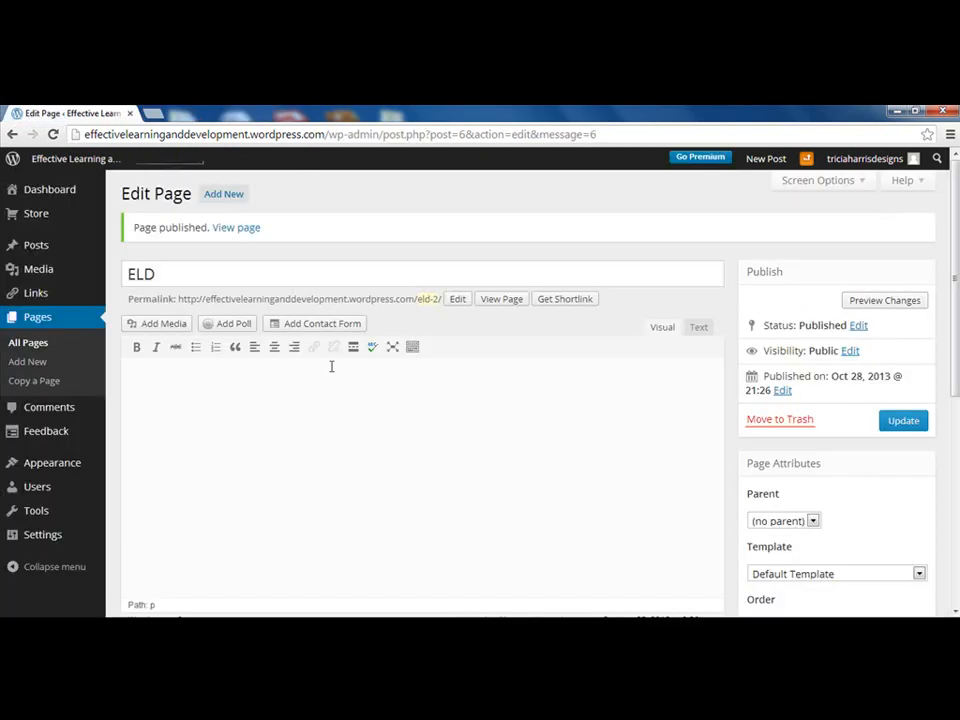
left_click(38, 317)
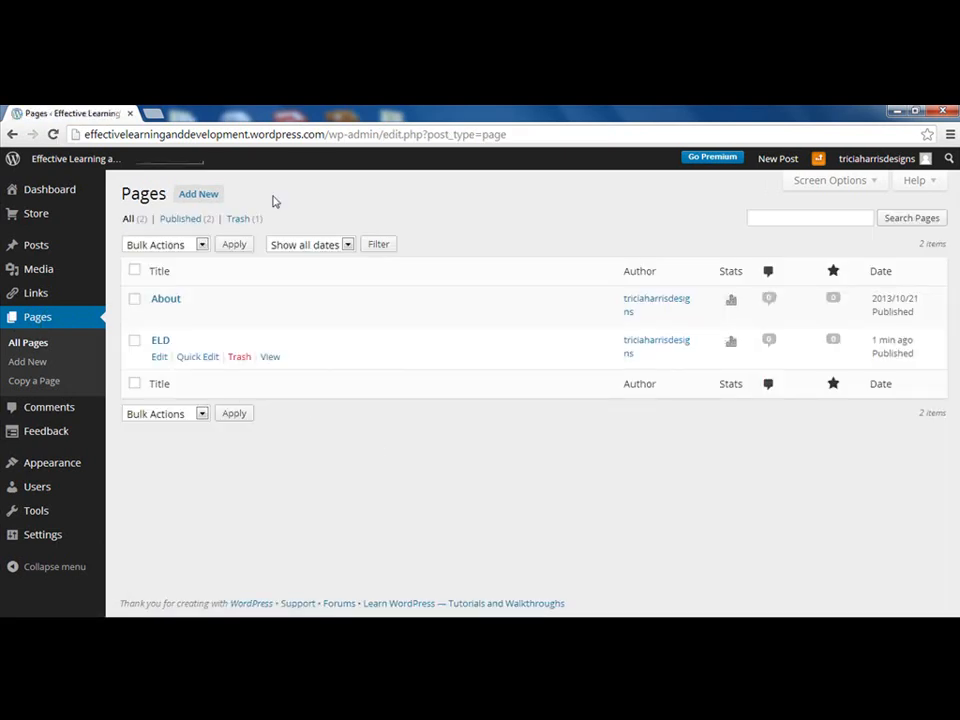
left_click(203, 195)
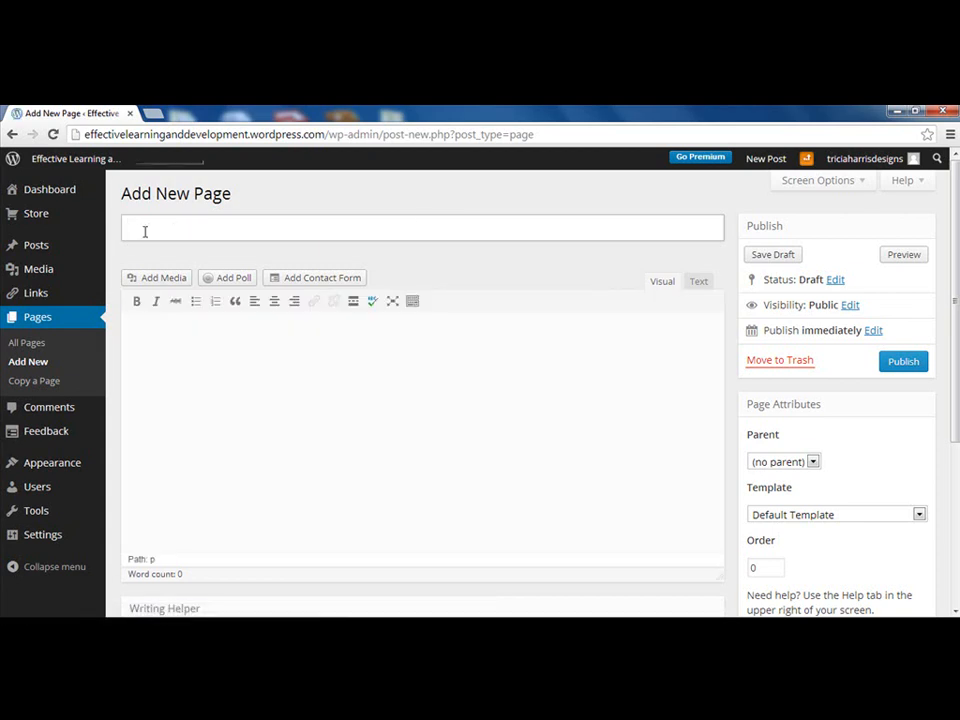
Publish a Programming page with discussion, likes and sharing off, then begin a Web Design page
left_click(145, 229)
type("Programming")
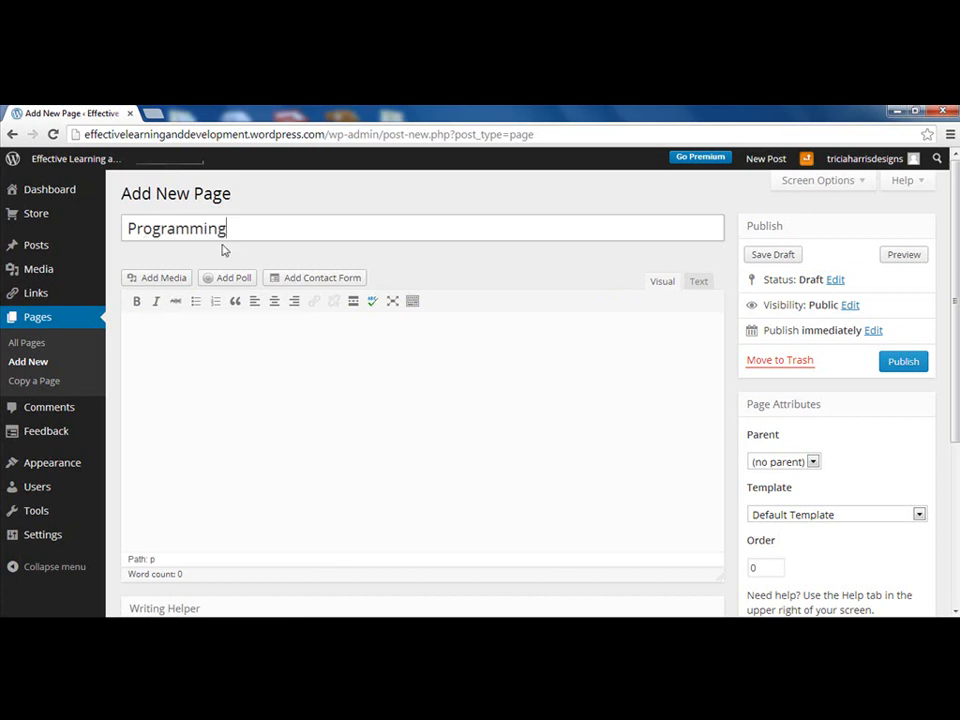
scroll(294, 390, "down", 3)
left_click(135, 411)
left_click(135, 428)
left_click(135, 502)
left_click(135, 528)
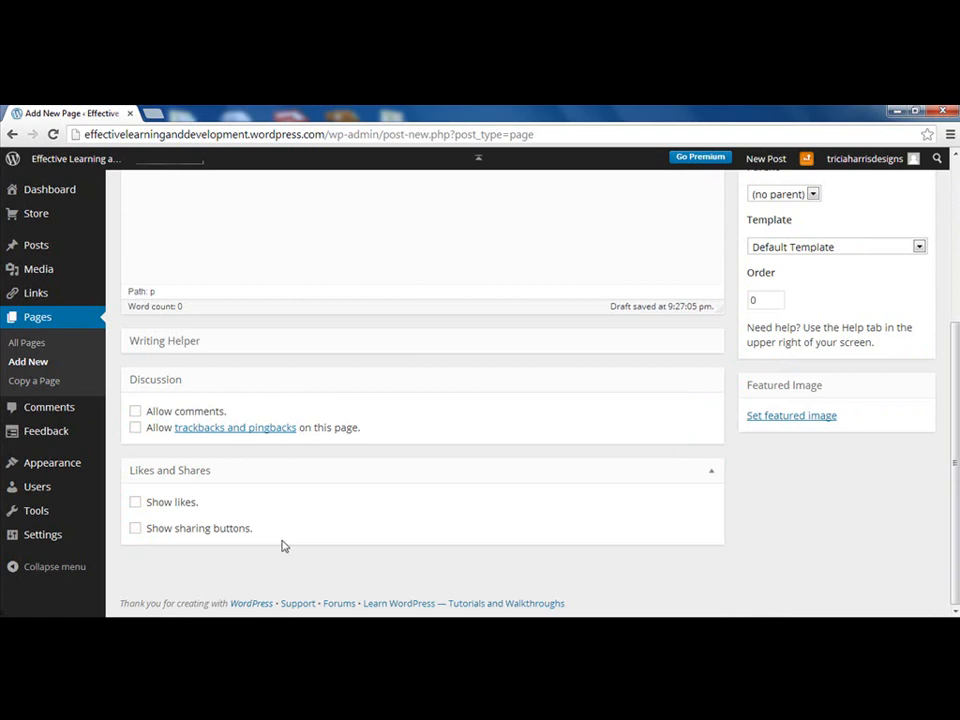
scroll(456, 514, "up", 3)
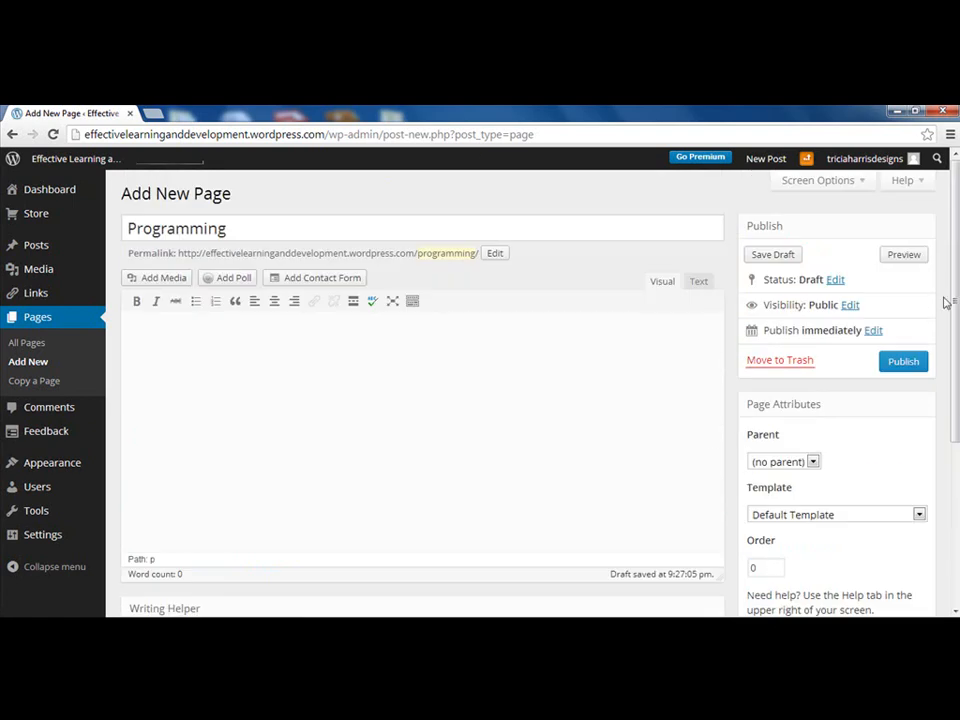
left_click(912, 366)
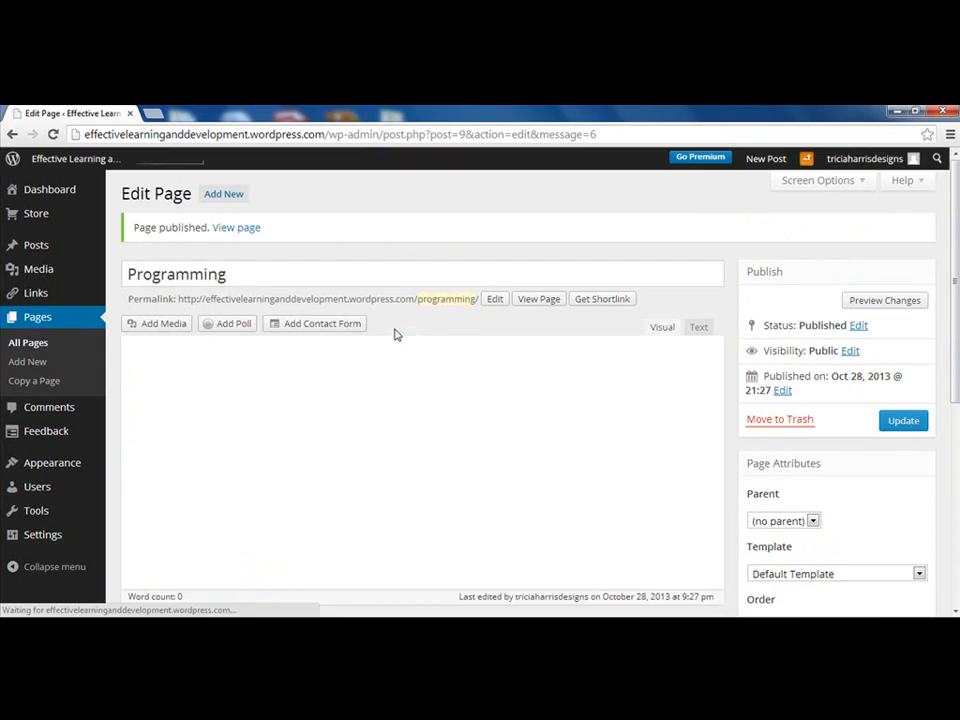
left_click(30, 363)
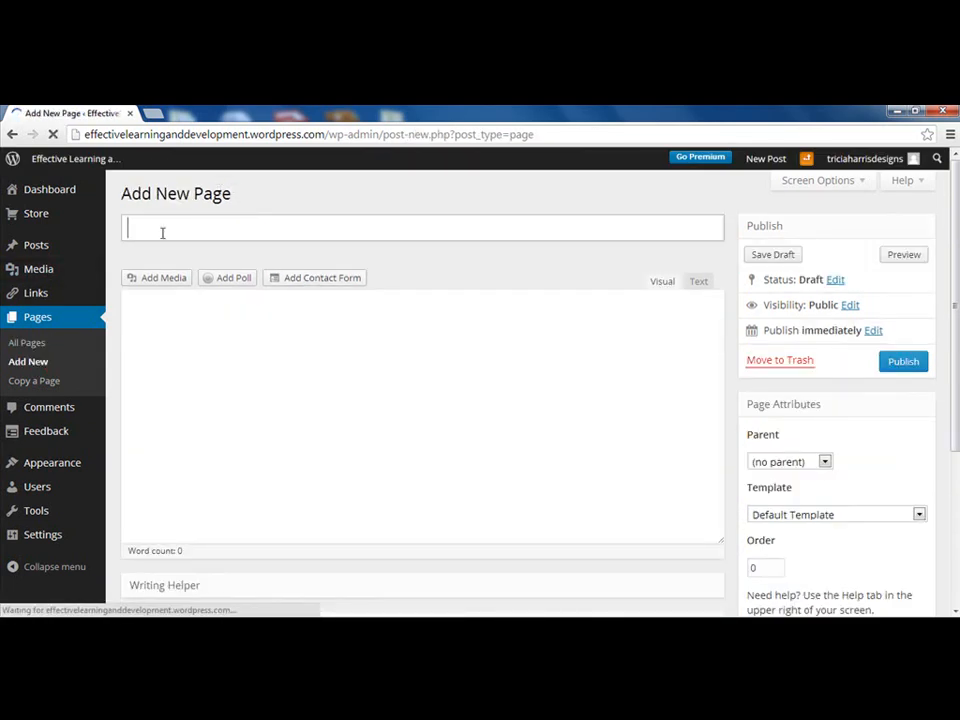
type("Web Desi")
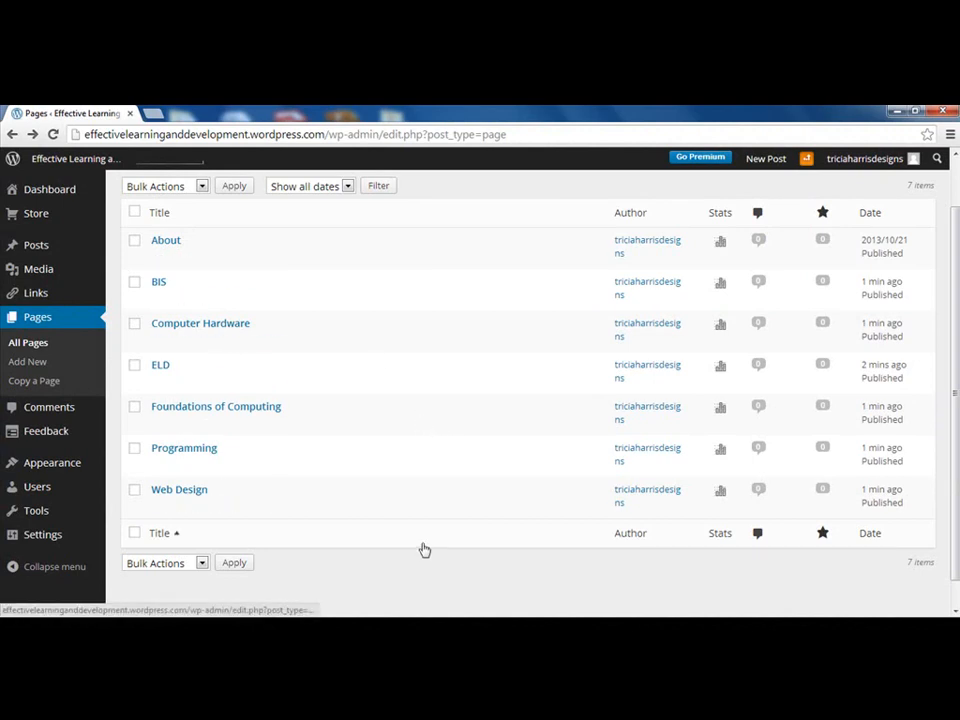
mouse_move(79, 167)
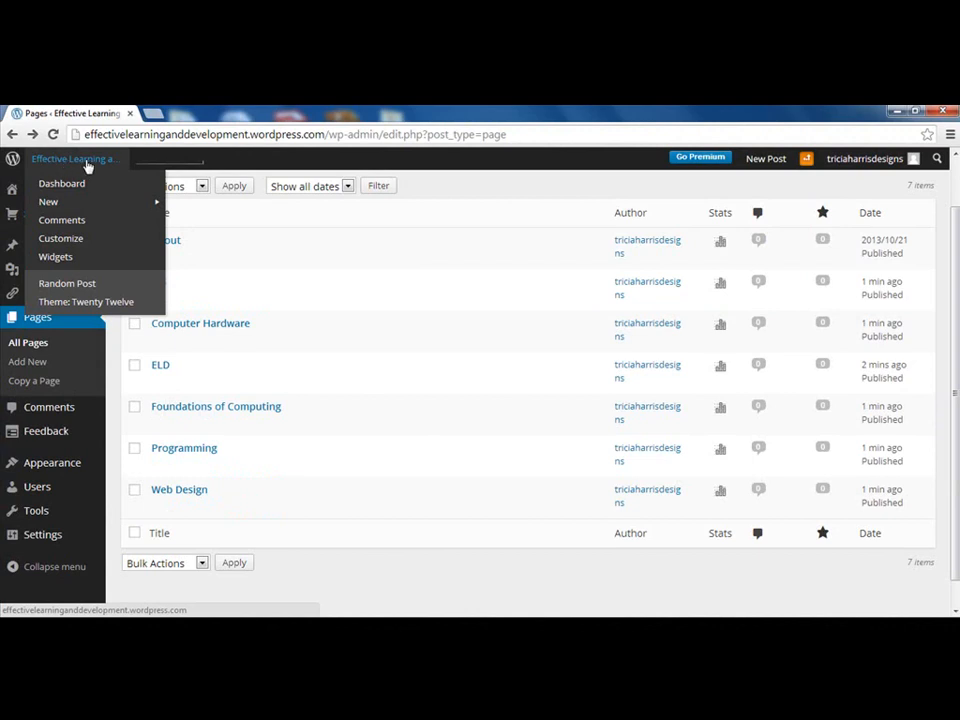
left_click(87, 162)
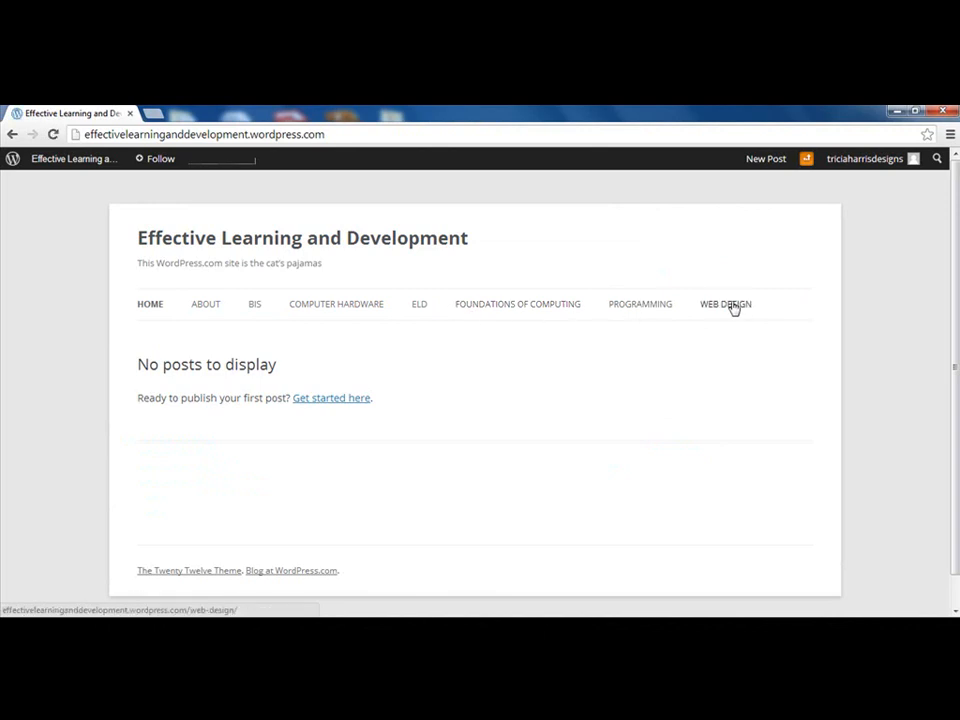
left_click(12, 134)
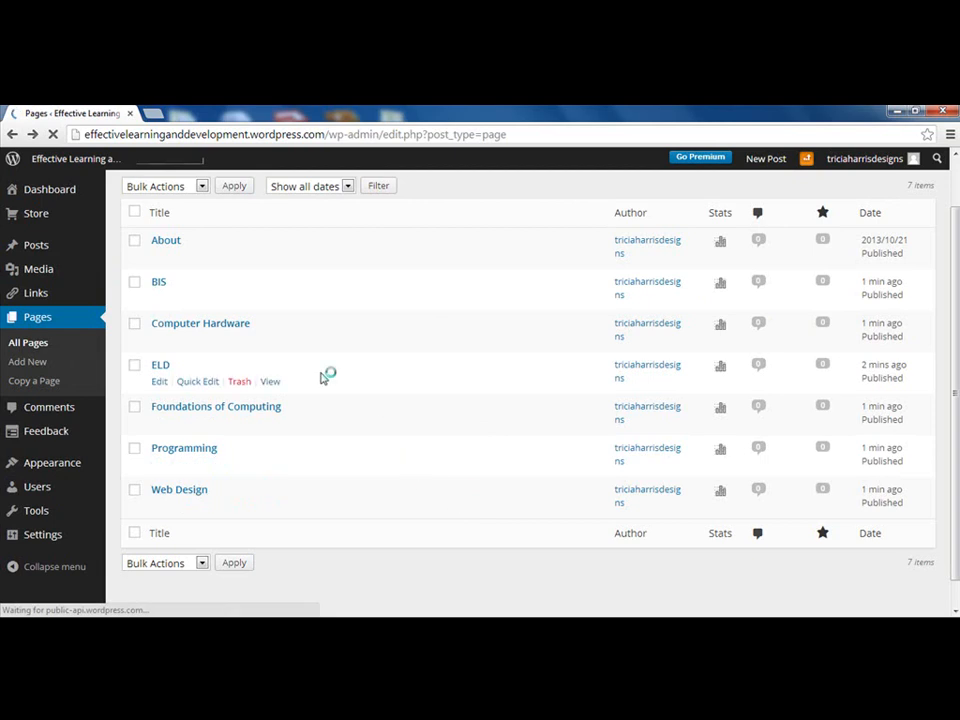
Open ELD for editing, type stray test text into the body, then delete it
left_click(160, 382)
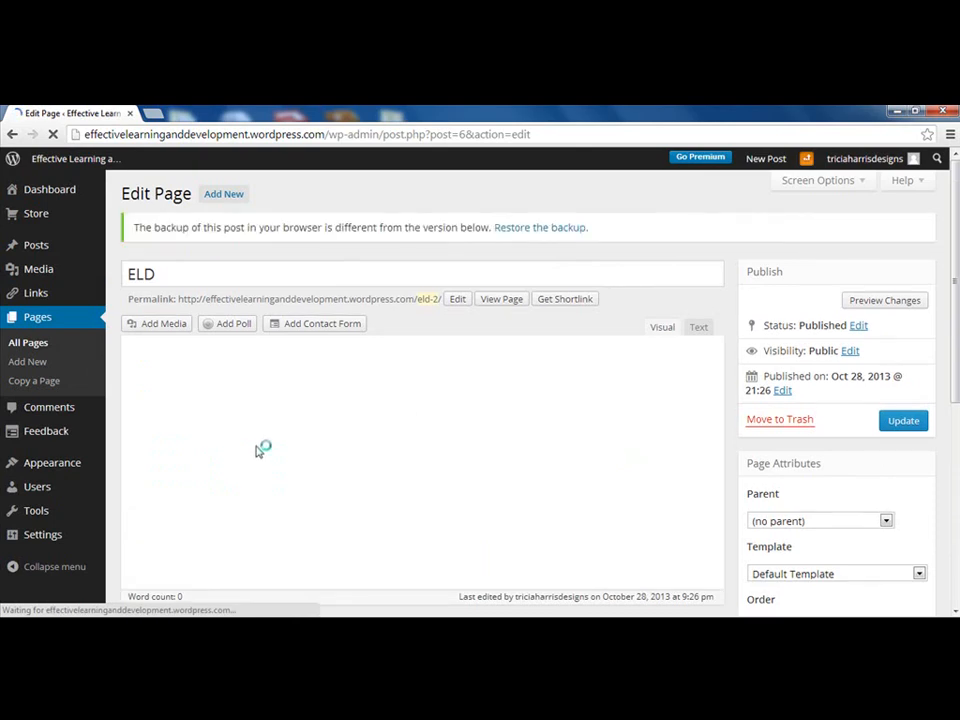
left_click(192, 389)
type("asadjhlkeufkjgclkascbkj")
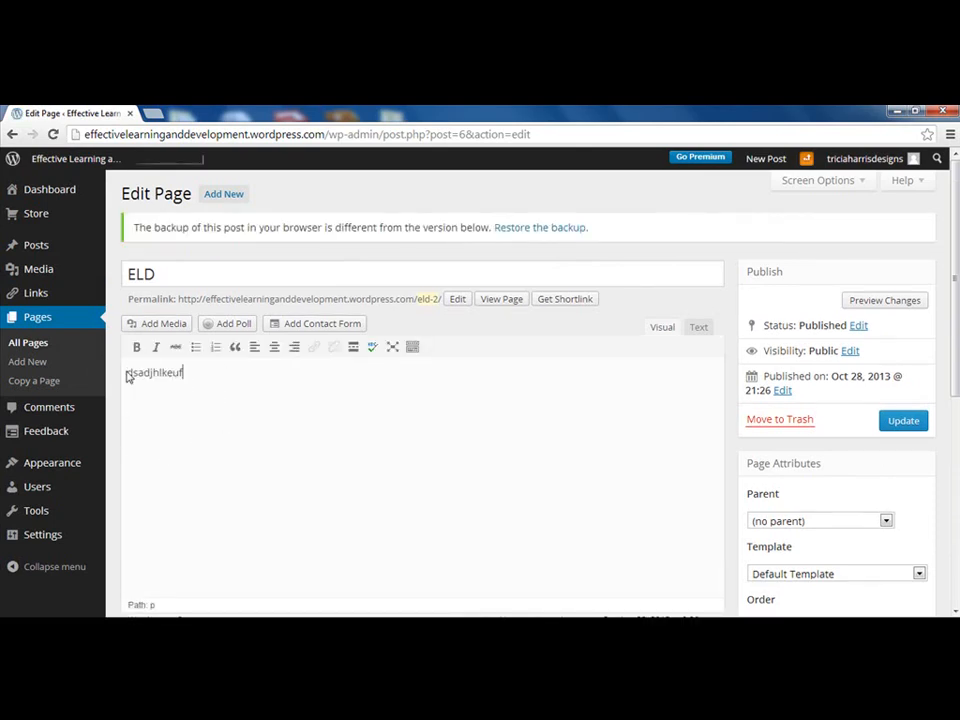
left_click_drag(240, 373, 114, 379)
key("BackSpace")
Upload File.png from the ePortfolio folder, insert it into the ELD page, and preview it
left_click(164, 329)
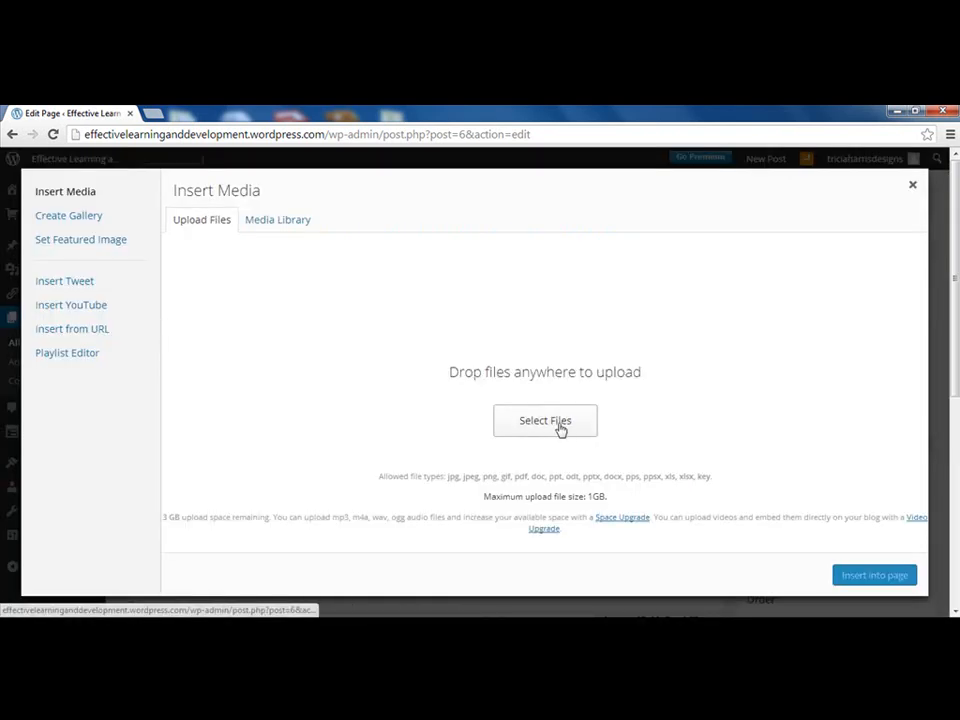
left_click(561, 427)
left_click(186, 273)
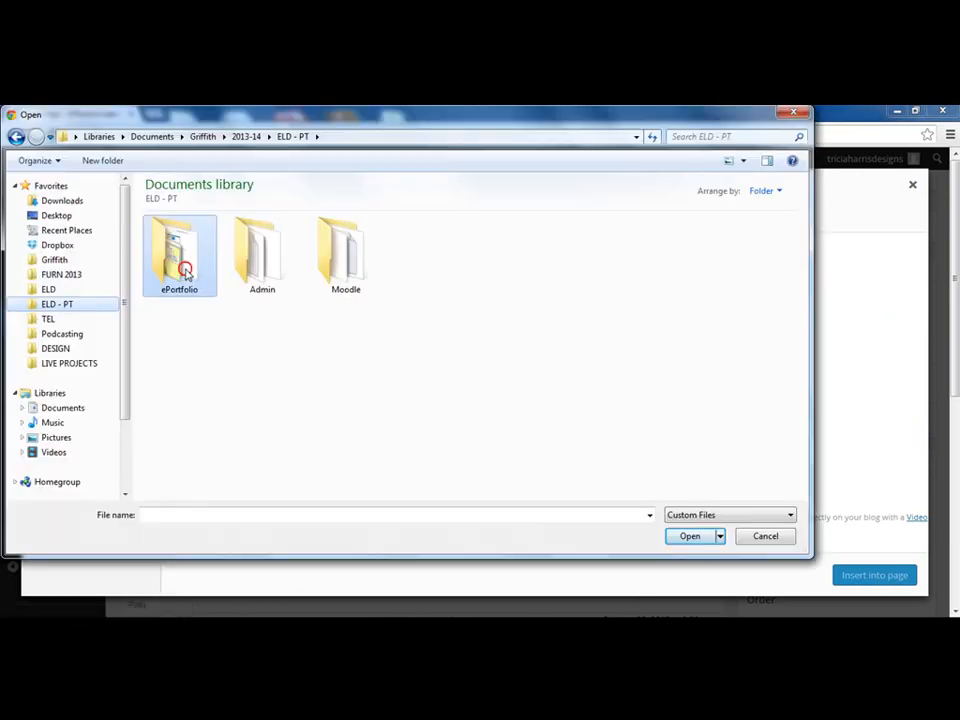
double_click(186, 273)
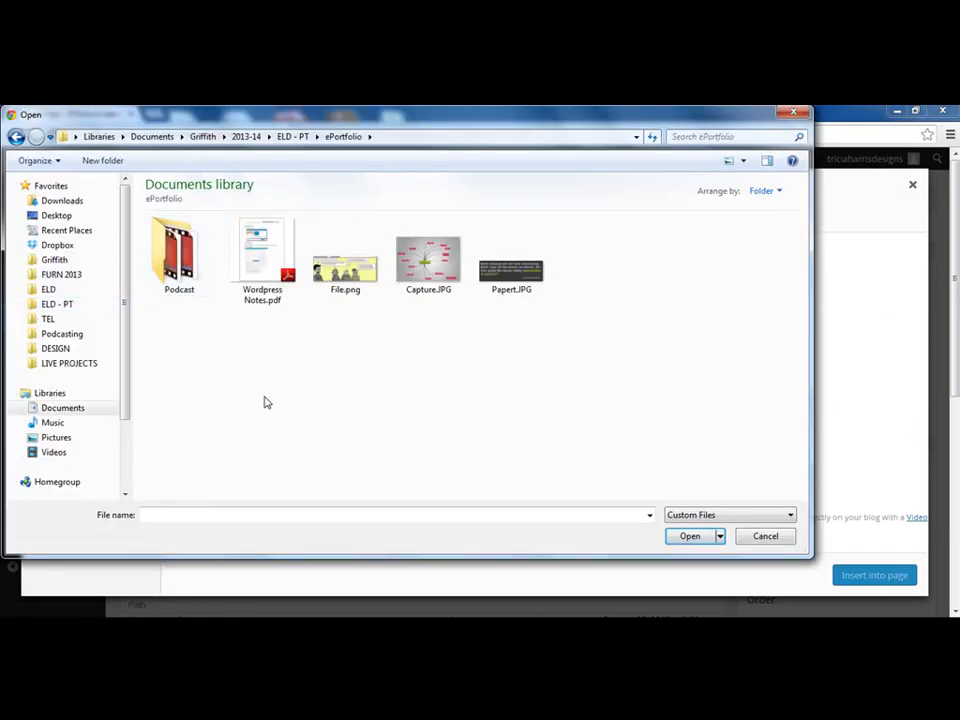
left_click(345, 276)
left_click(701, 538)
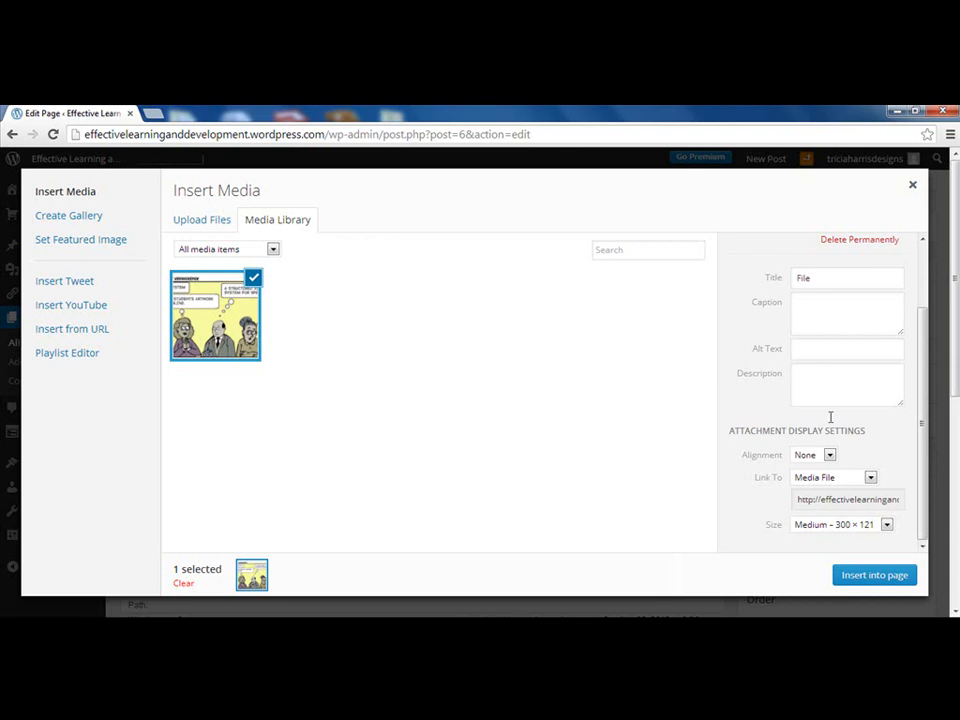
left_click(903, 580)
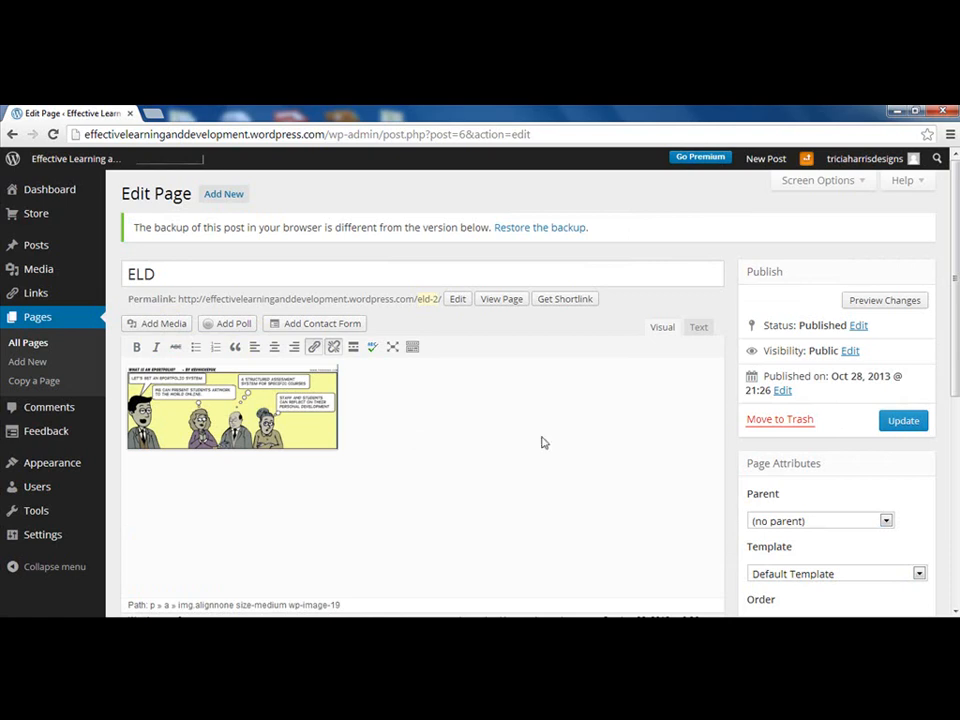
left_click(906, 305)
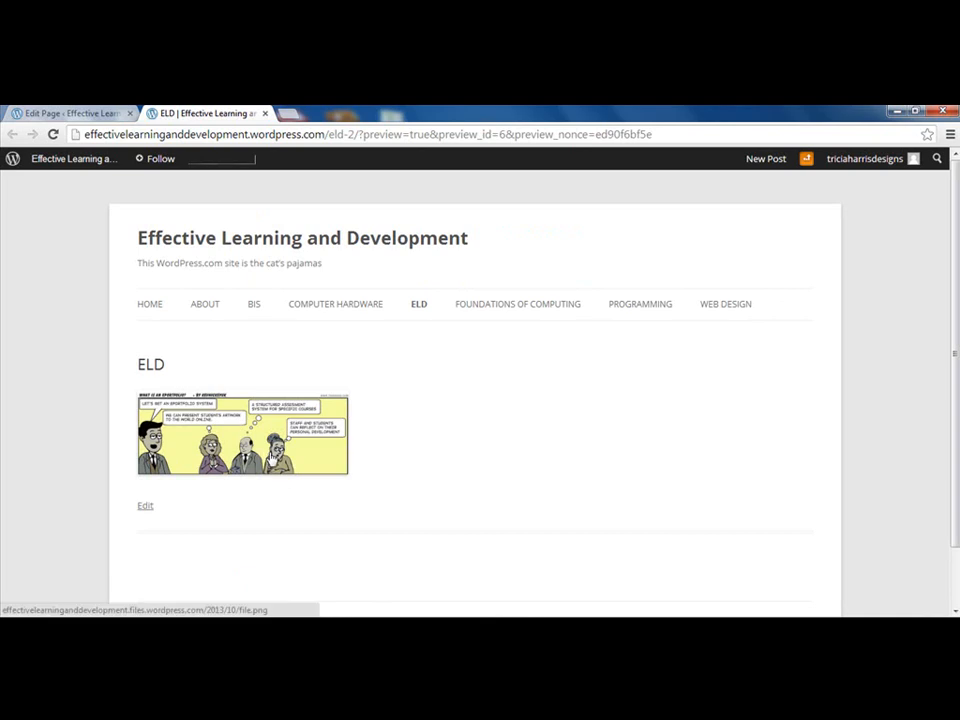
left_click(265, 113)
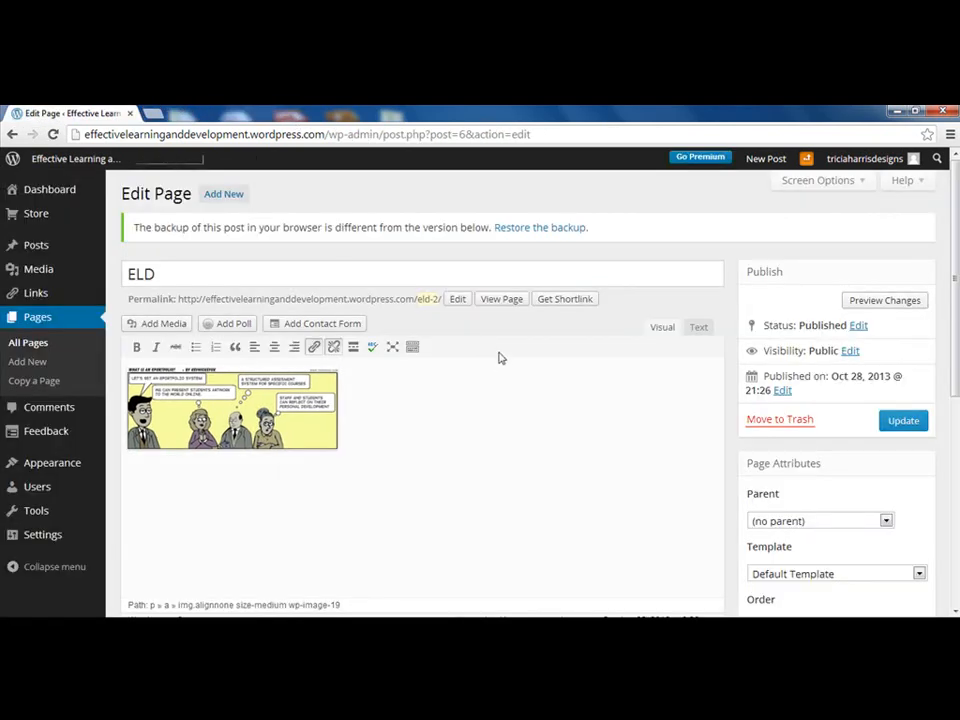
In the comic image's settings, scale it to 90% and centre it
left_click(366, 430)
left_click(366, 433)
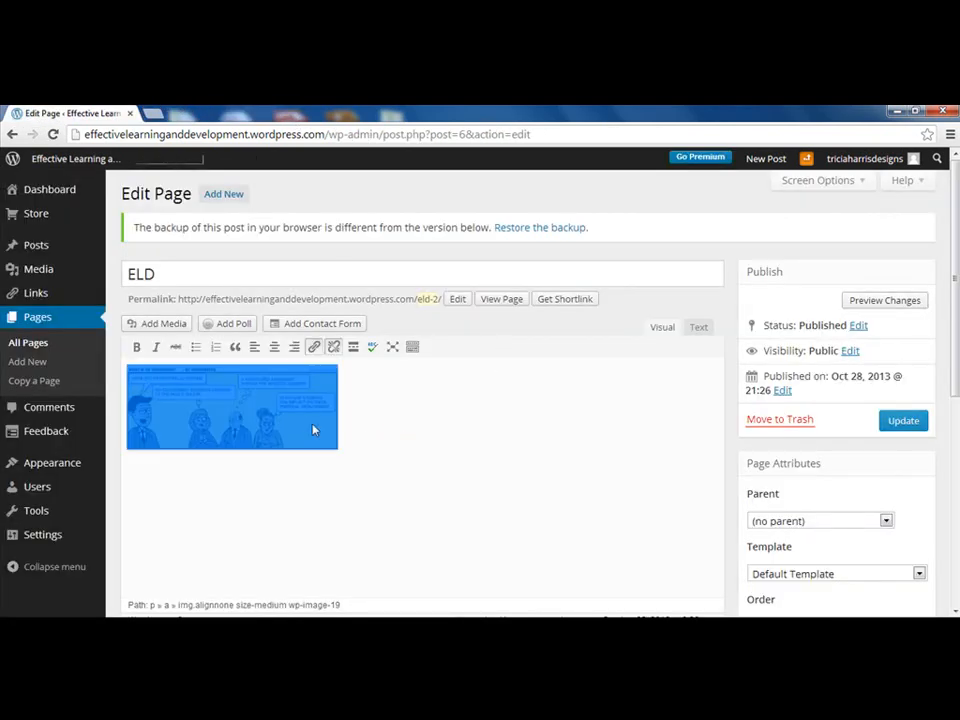
left_click(300, 422)
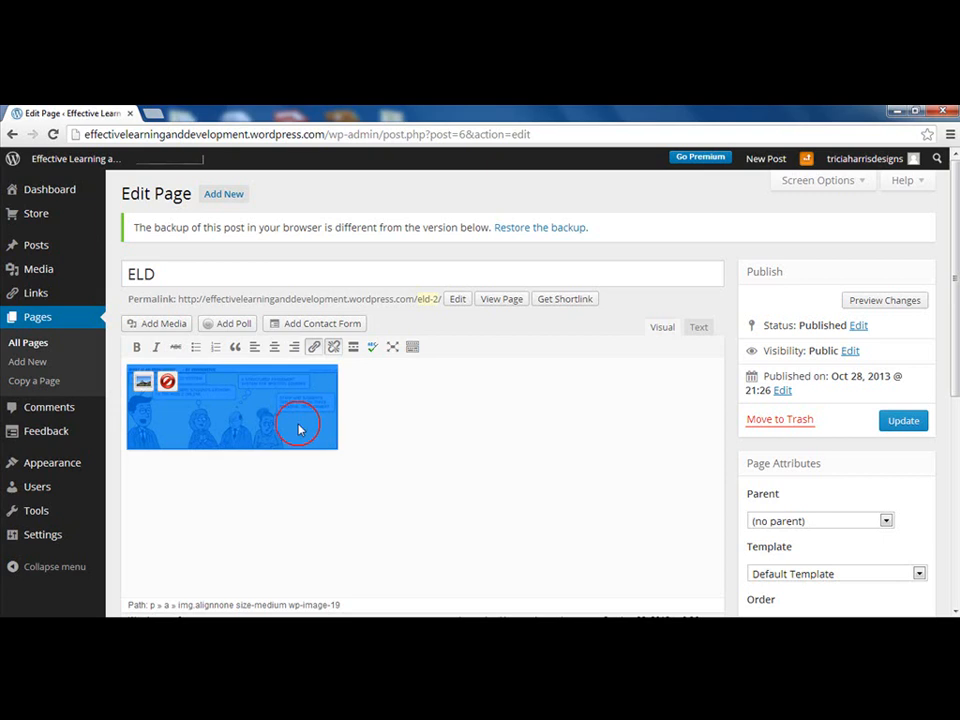
left_click(143, 384)
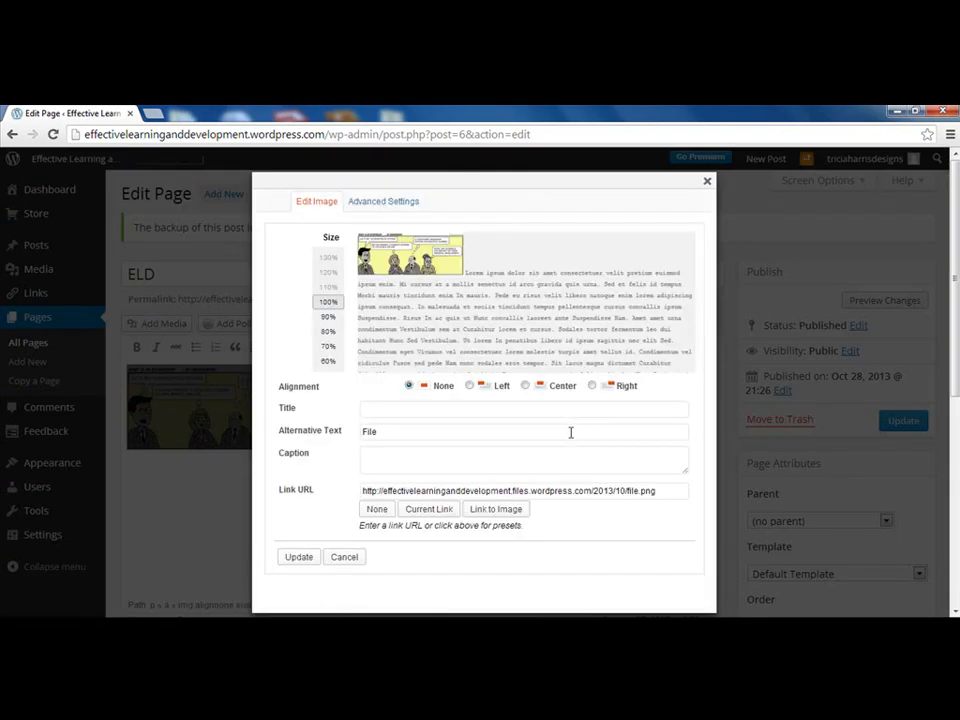
left_click(322, 316)
left_click(328, 302)
left_click(329, 316)
left_click(328, 320)
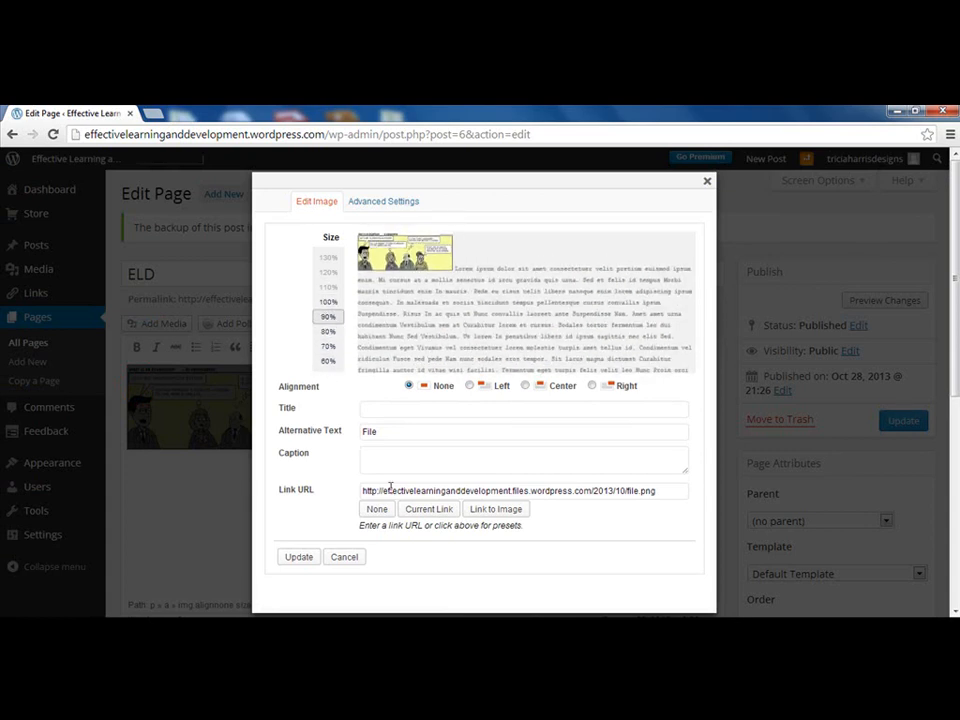
left_click(525, 385)
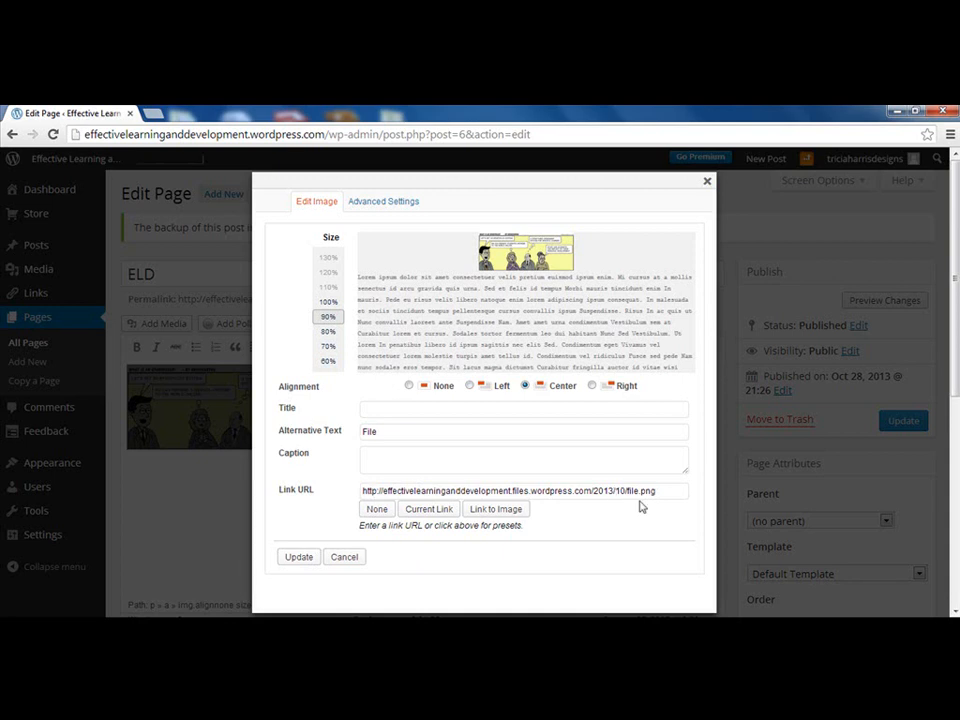
left_click_drag(664, 492, 389, 491)
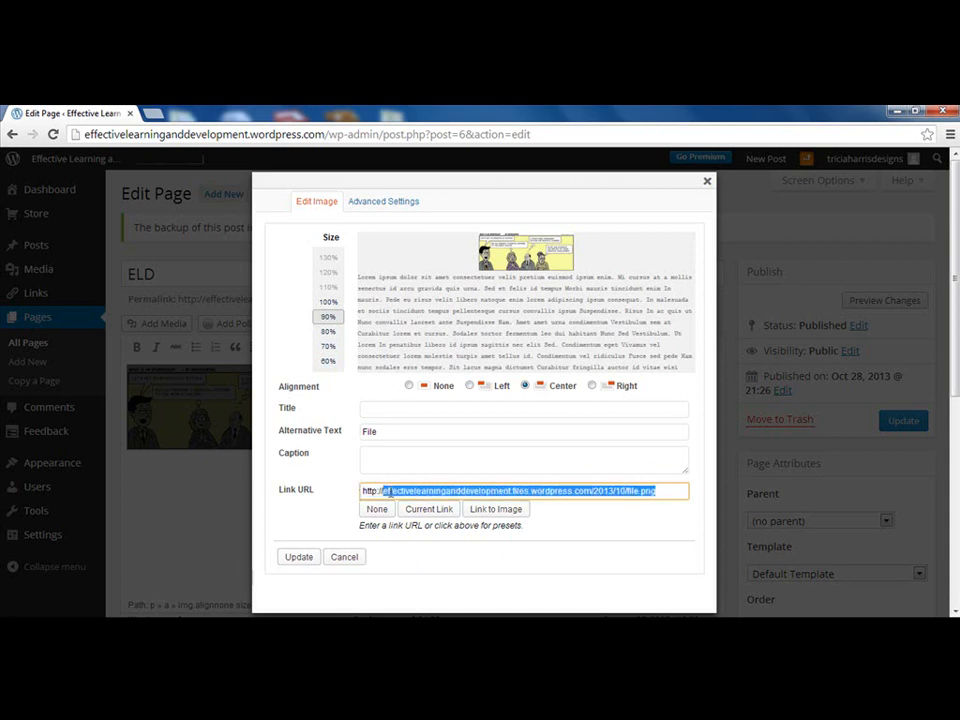
type("gcd.ie")
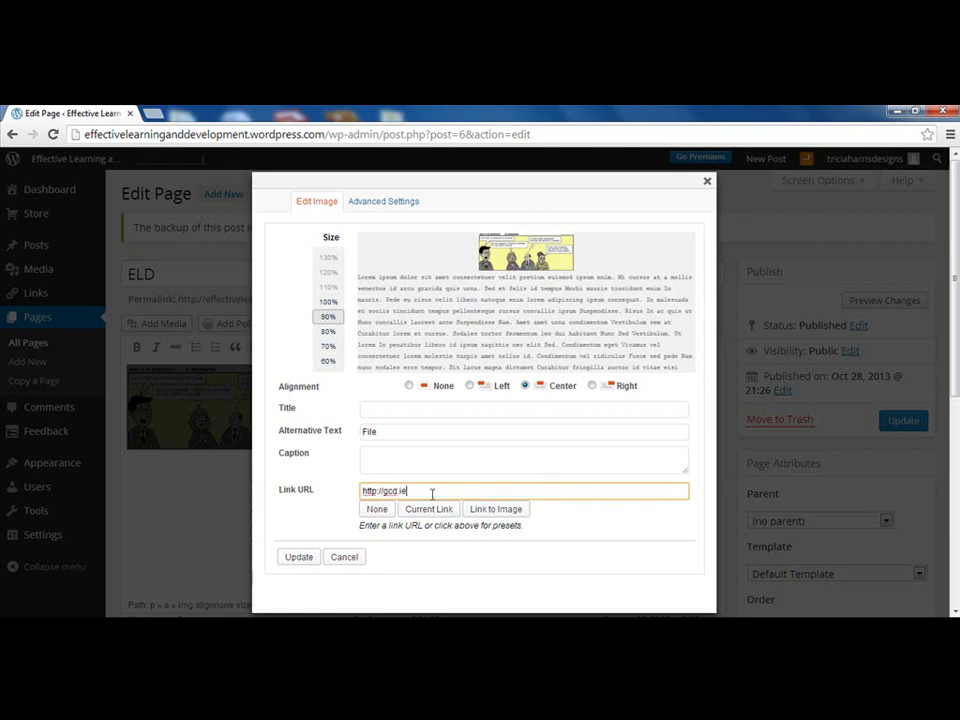
left_click(299, 557)
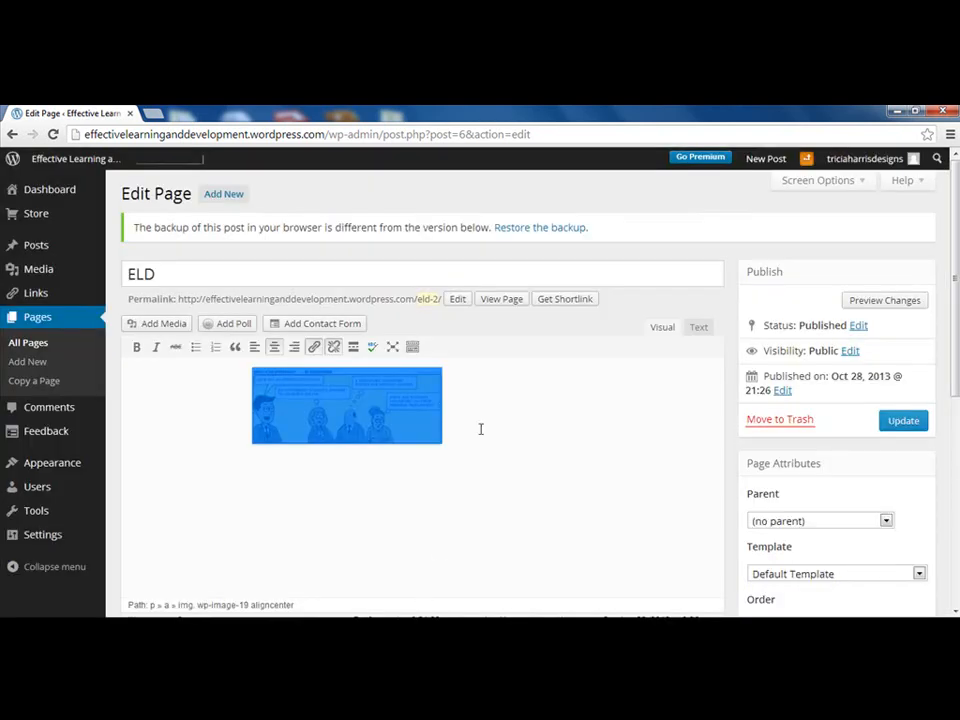
left_click(481, 429)
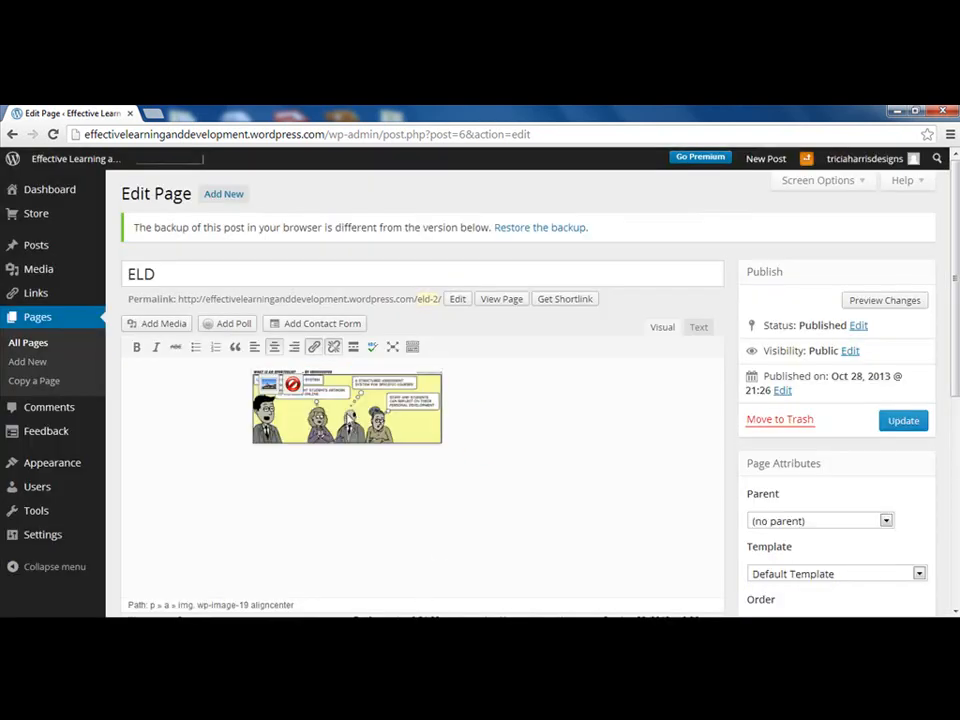
left_click(868, 299)
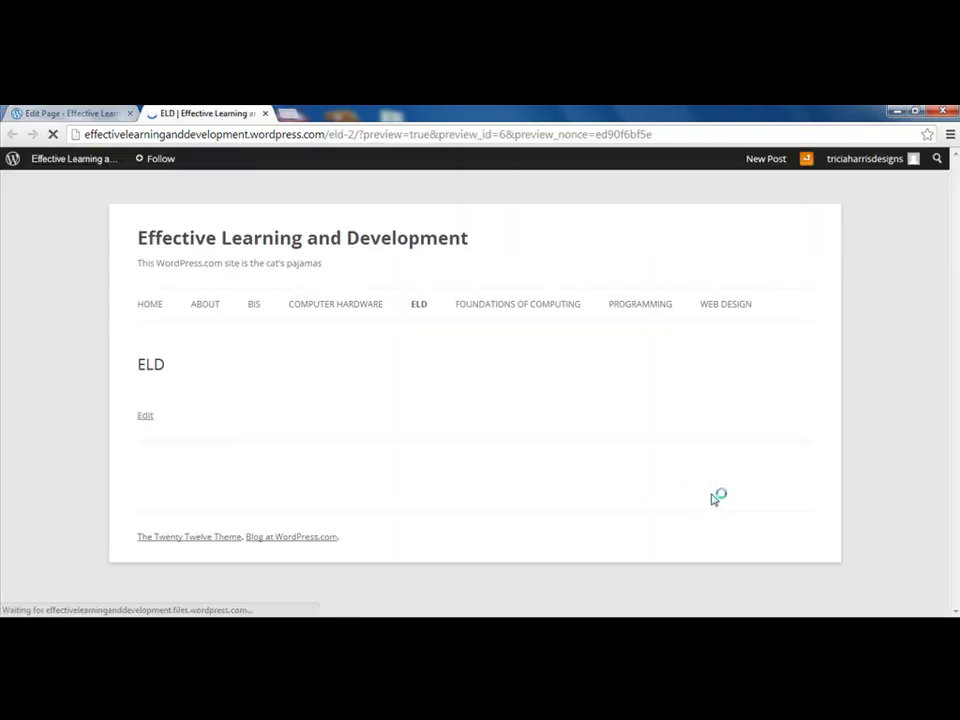
left_click(433, 441)
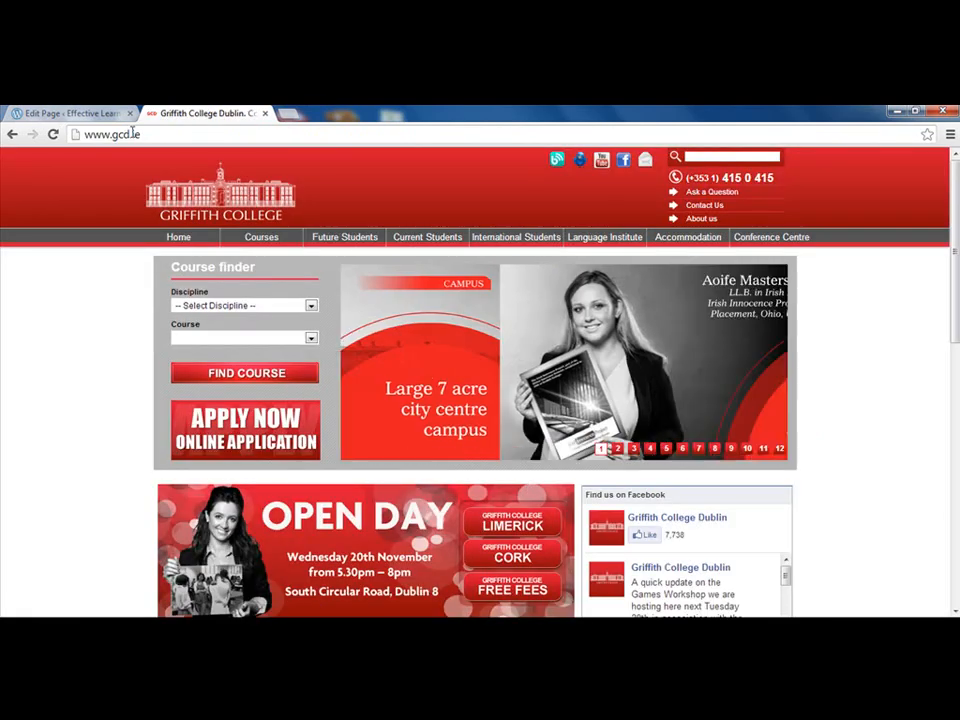
left_click(14, 133)
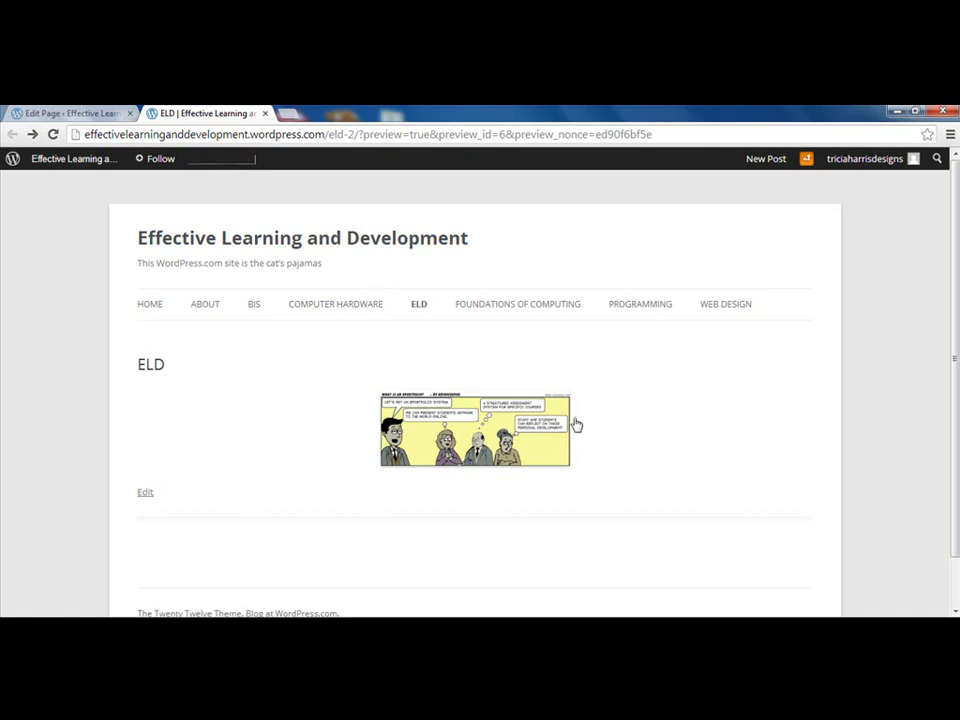
left_click(263, 114)
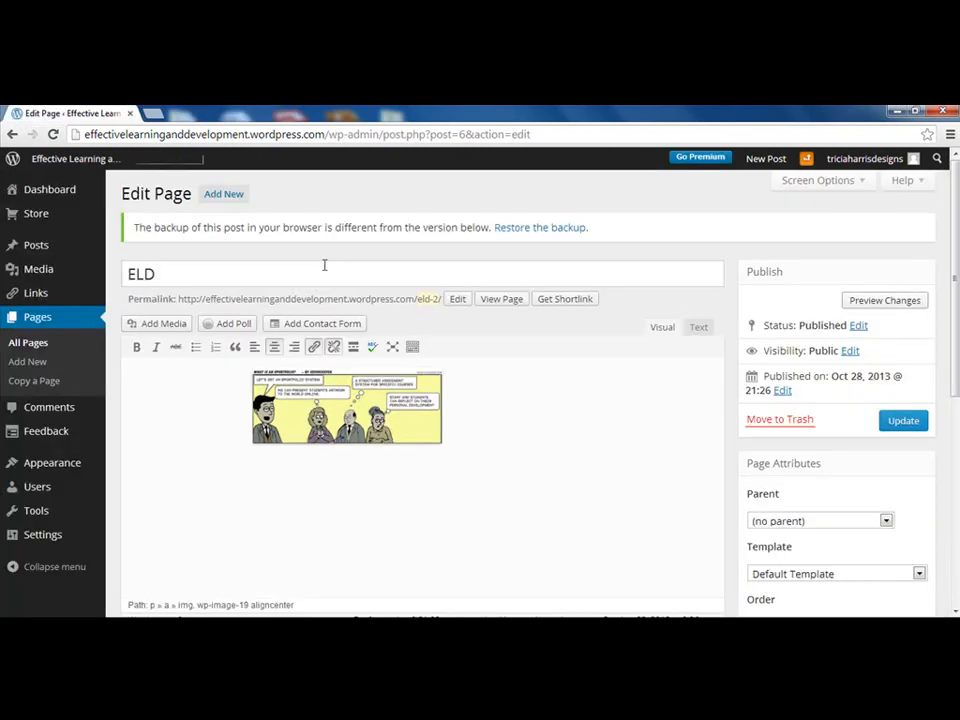
Upload Capture.JPG to the media library from the ELD page
left_click(491, 422)
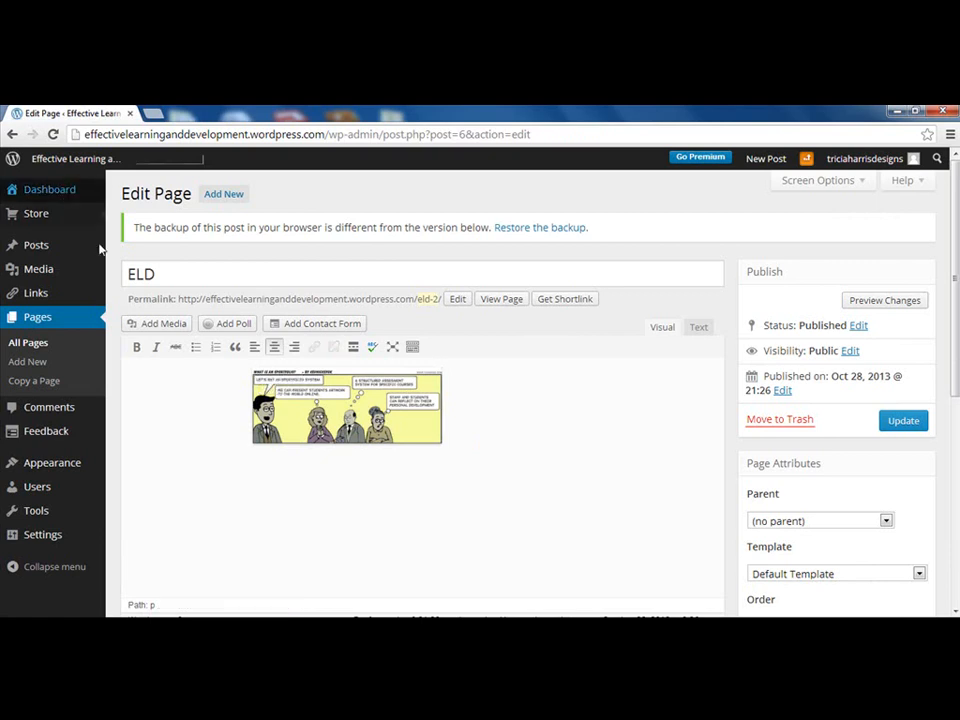
left_click(156, 323)
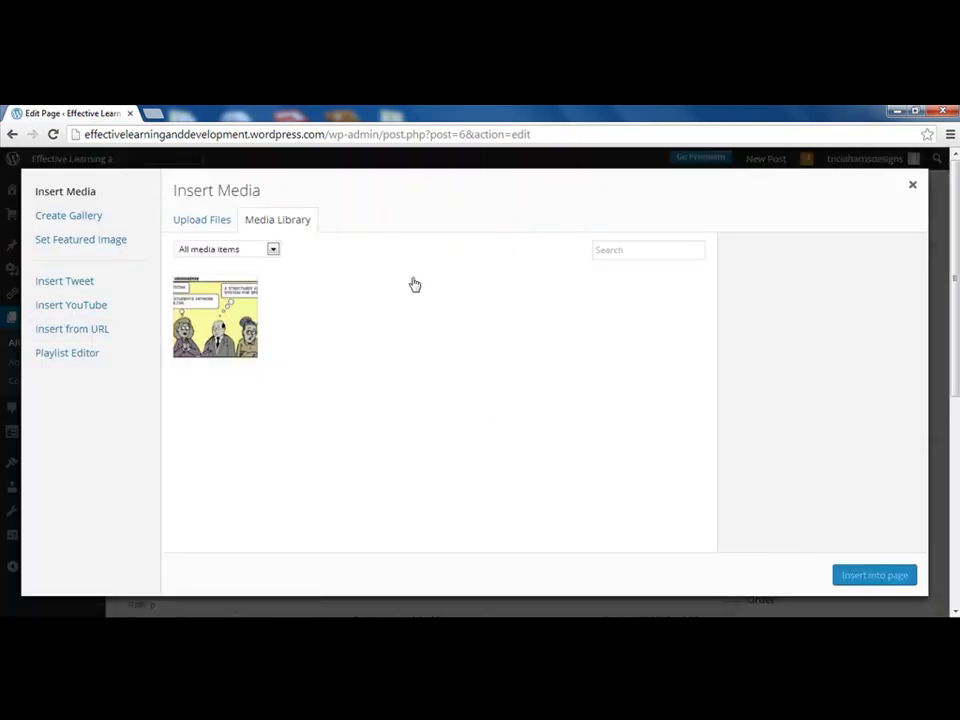
left_click(212, 219)
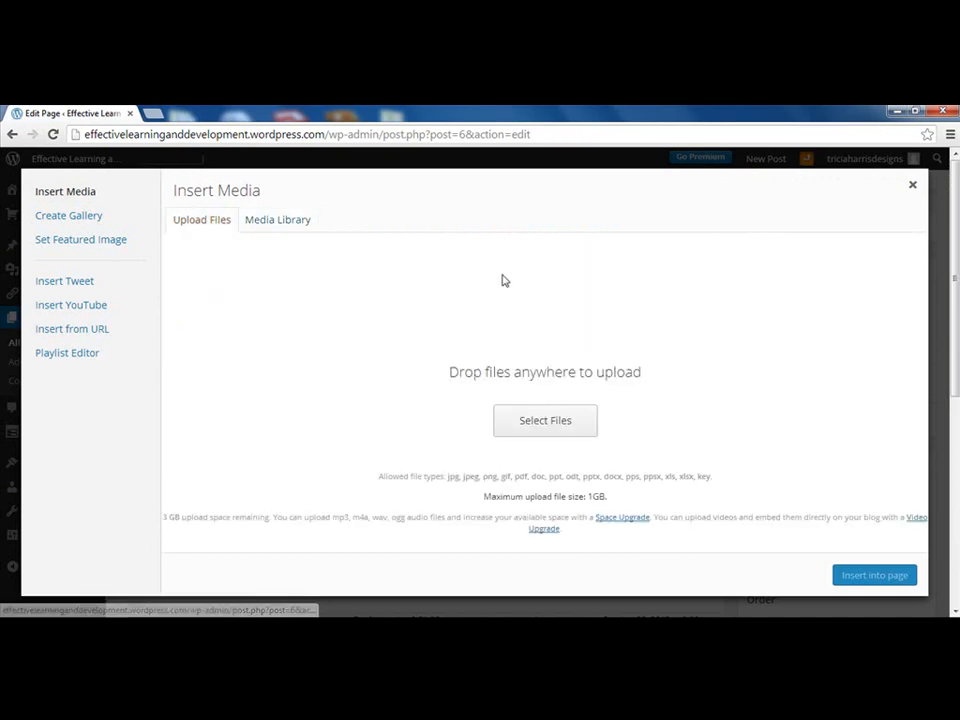
left_click(541, 430)
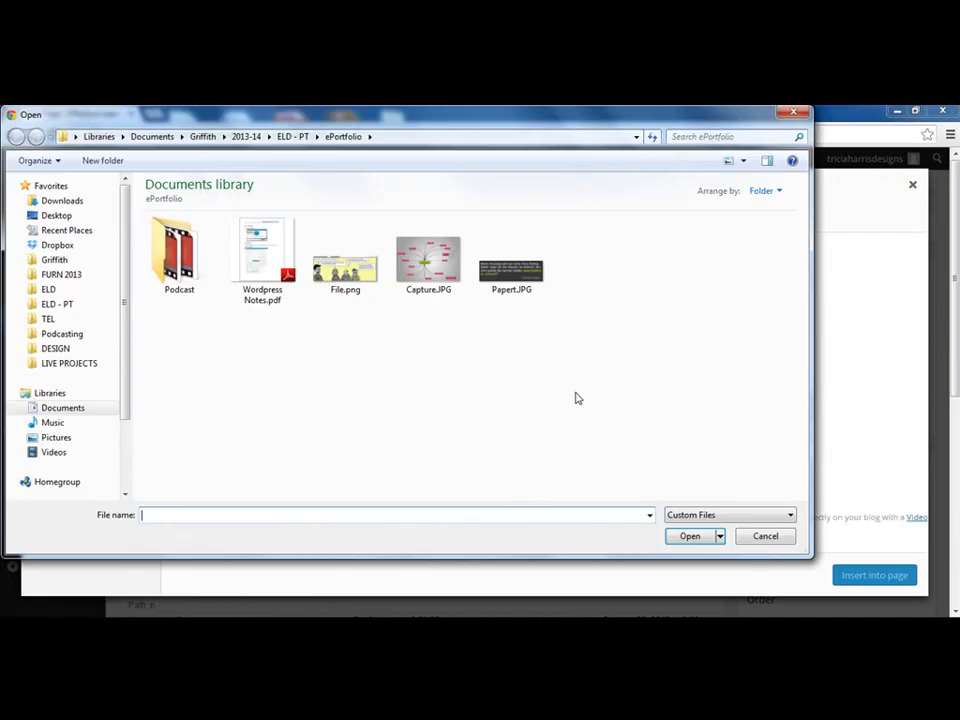
double_click(428, 258)
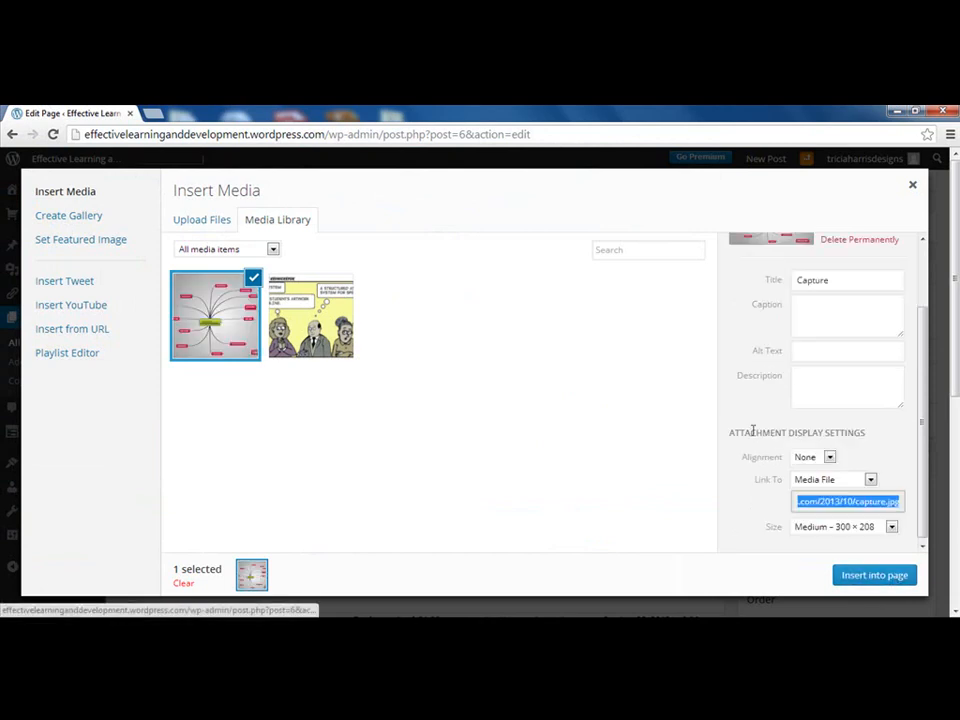
Insert a slideshow gallery of Capture, the quote image and the cartoon below the comic
left_click(201, 219)
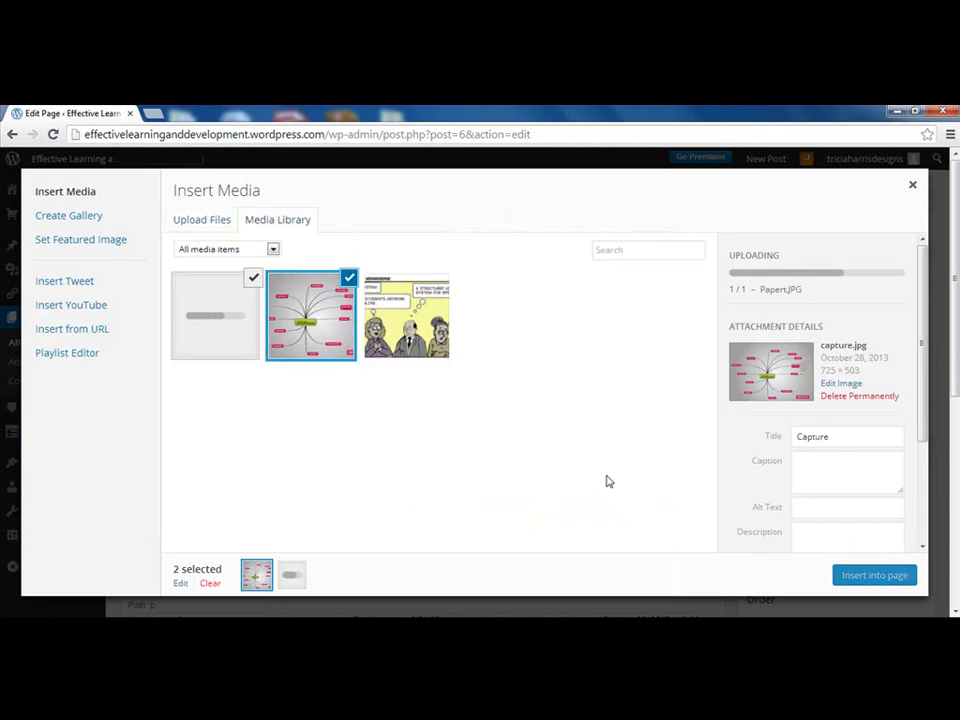
left_click(84, 218)
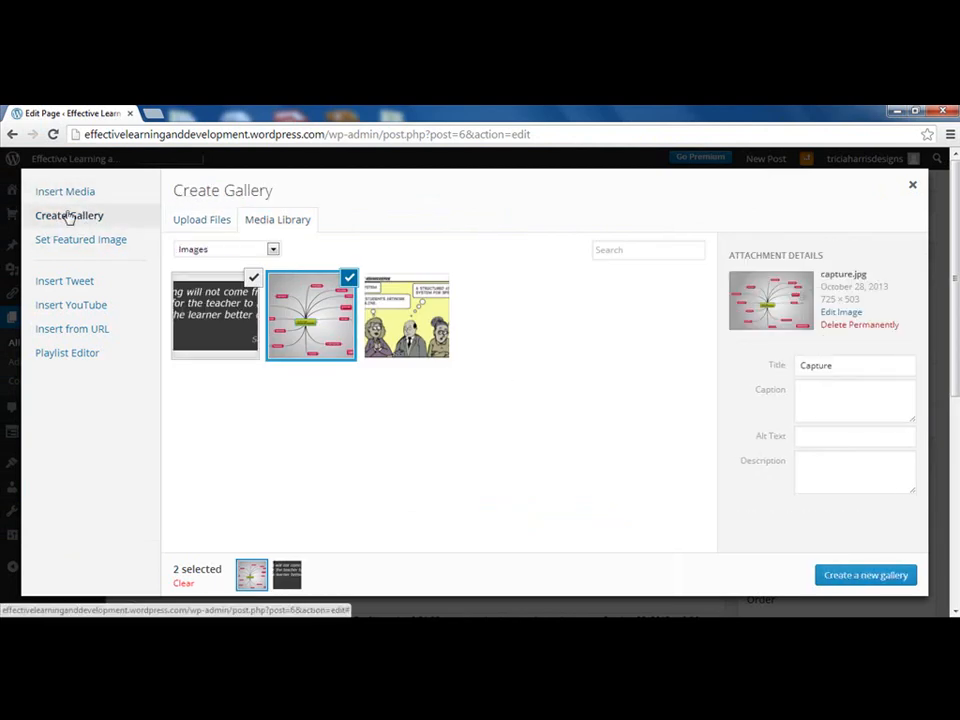
left_click(390, 310)
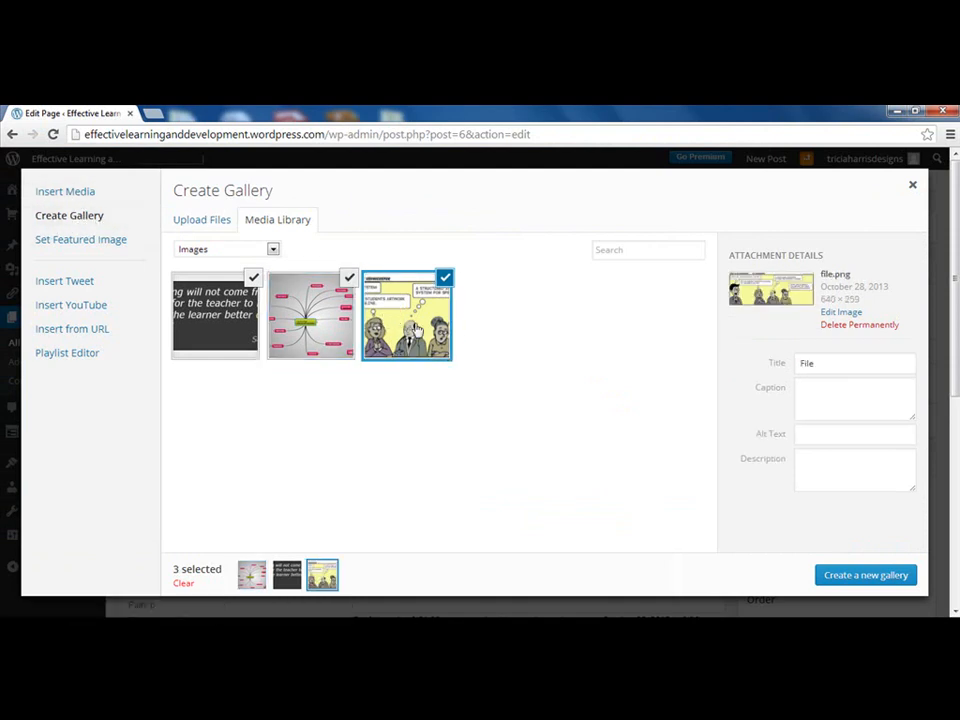
left_click(893, 583)
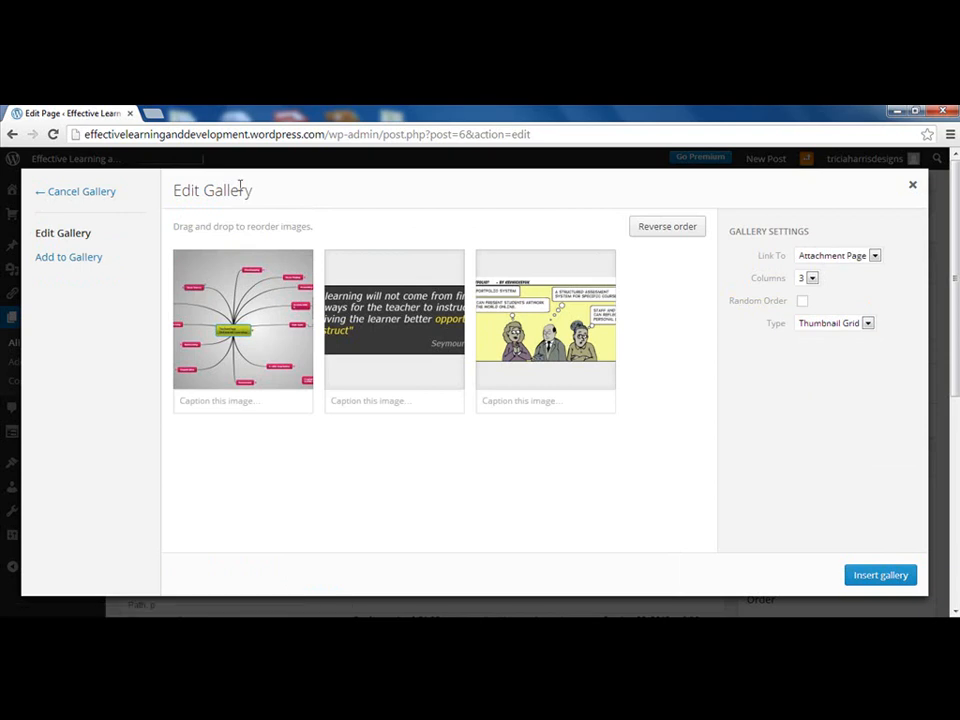
left_click(862, 330)
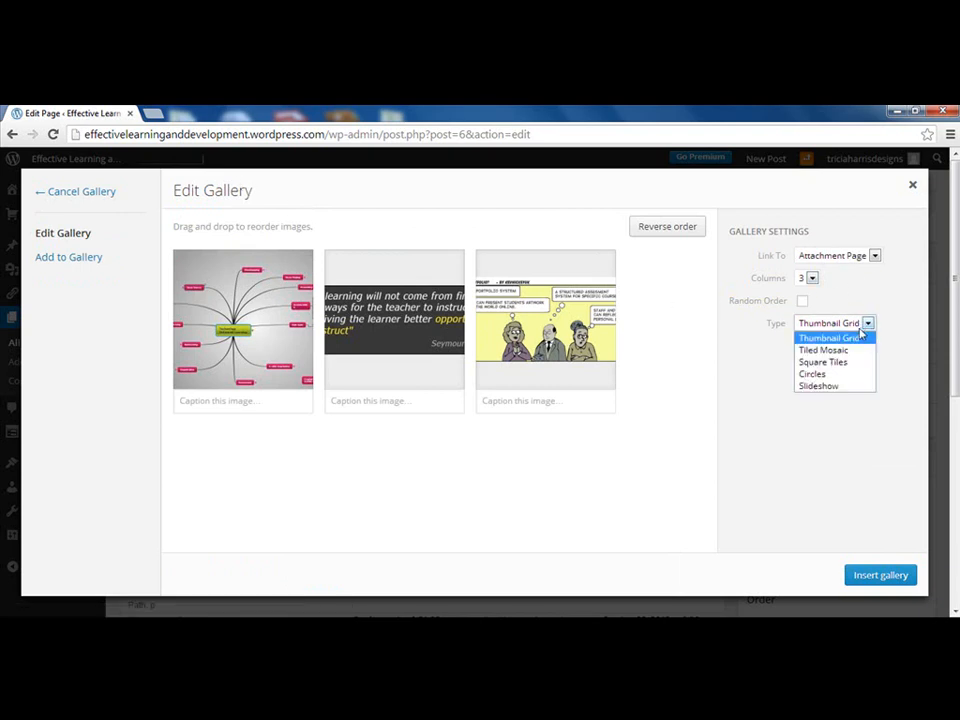
left_click(828, 386)
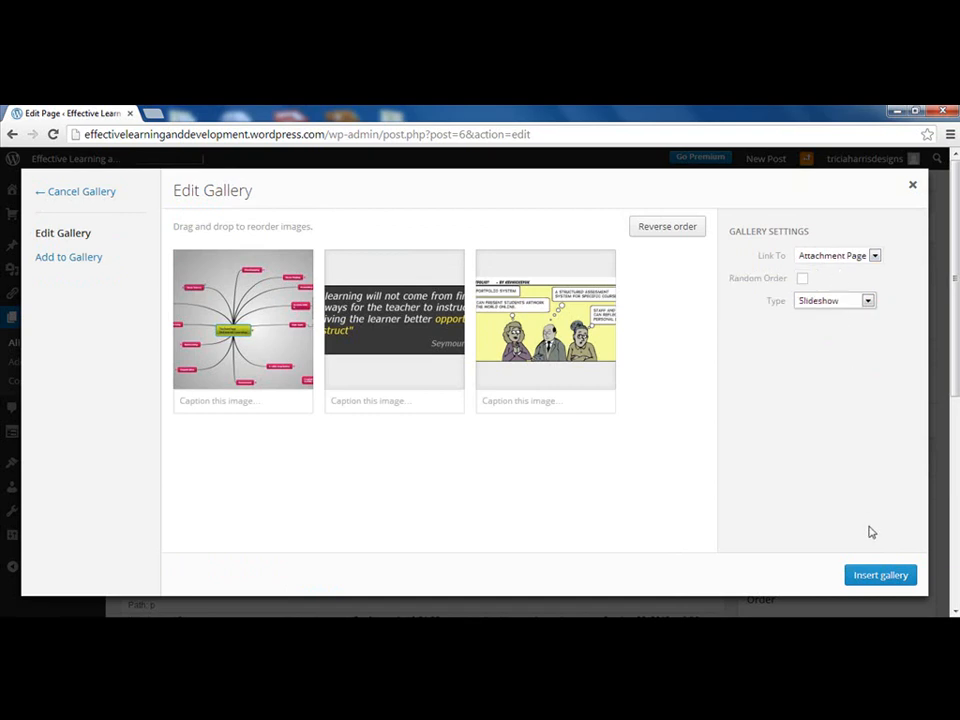
left_click(886, 578)
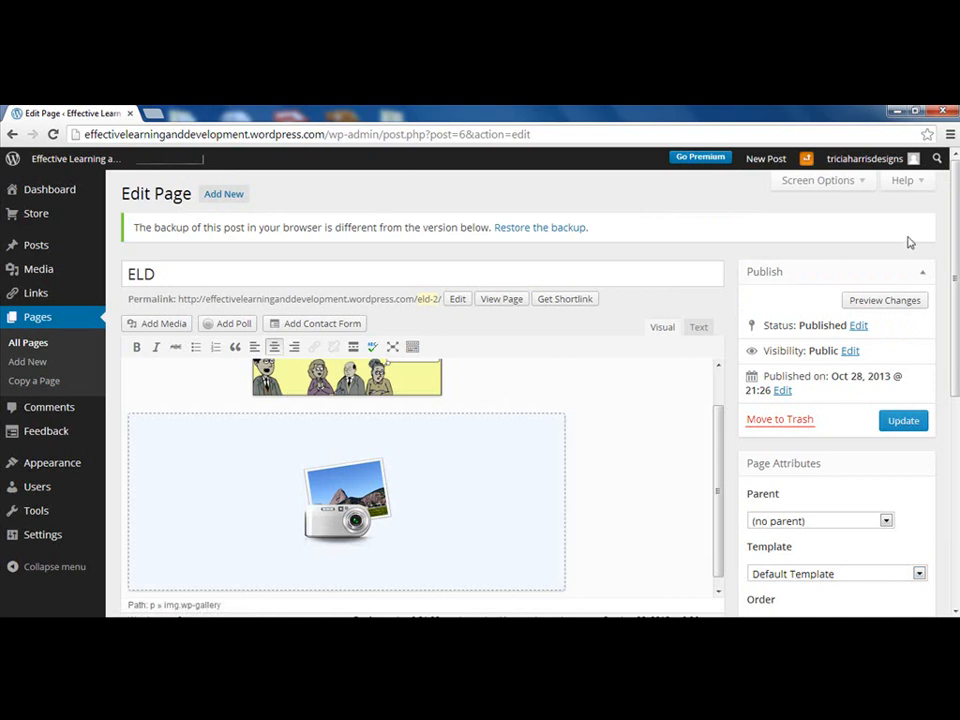
left_click(886, 301)
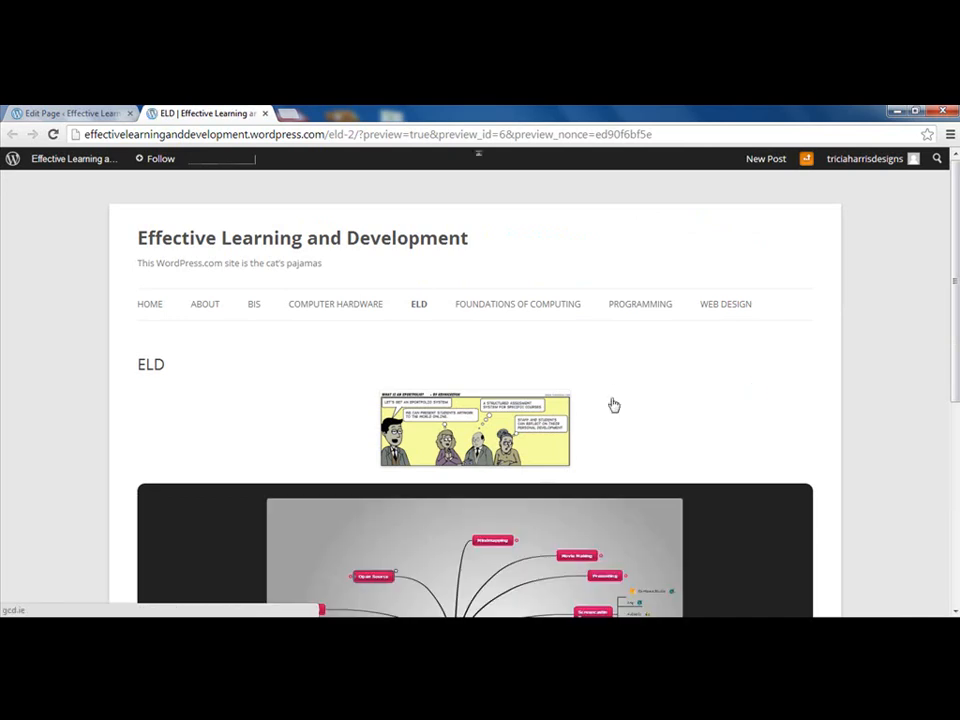
scroll(656, 459, "down", 3)
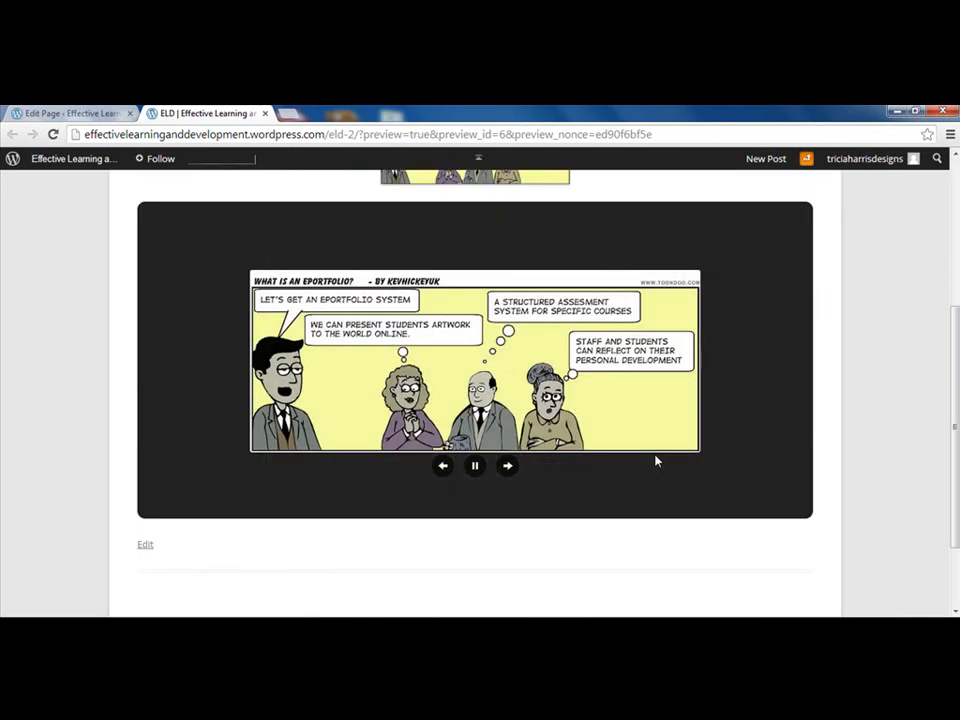
scroll(656, 461, "up", 1)
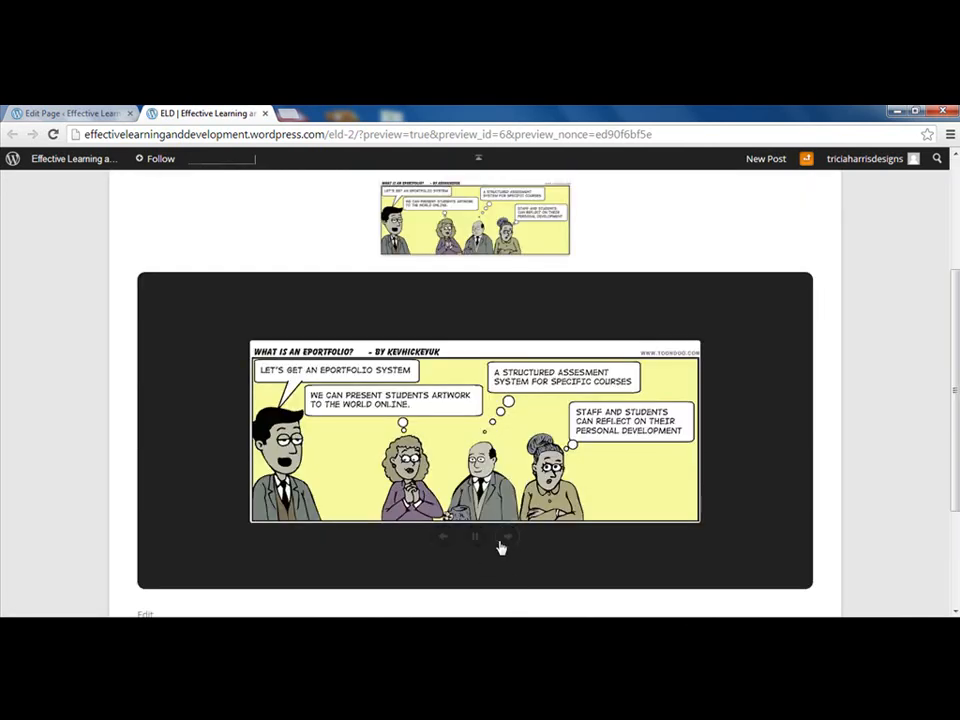
key("ctrl+w")
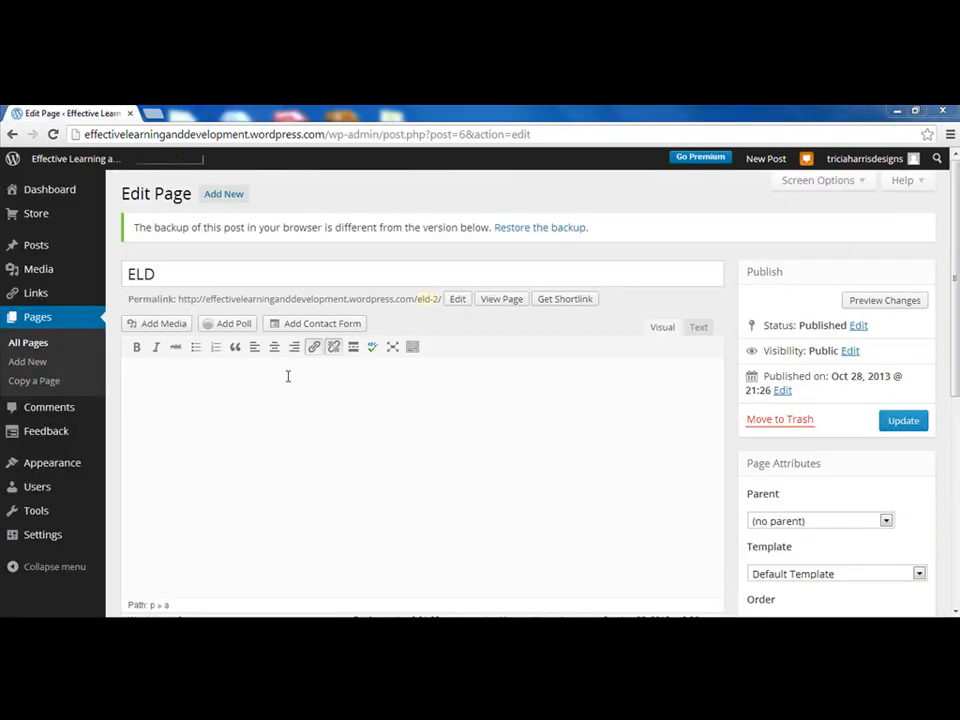
Upload Wordpress Notes.pdf and insert its link into the ELD page
left_click(170, 325)
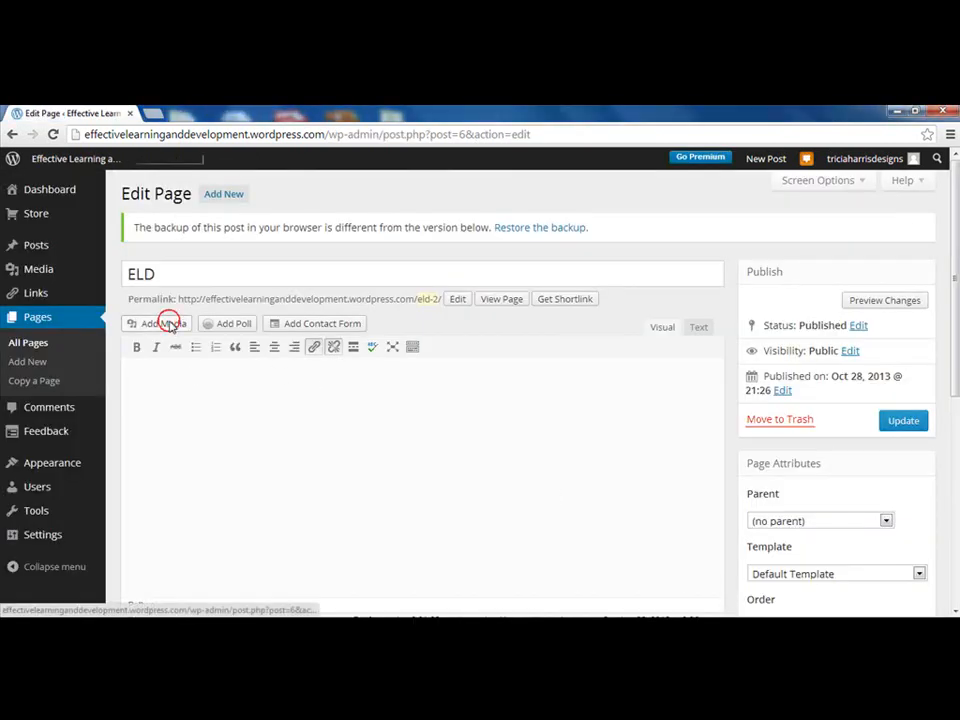
left_click(212, 222)
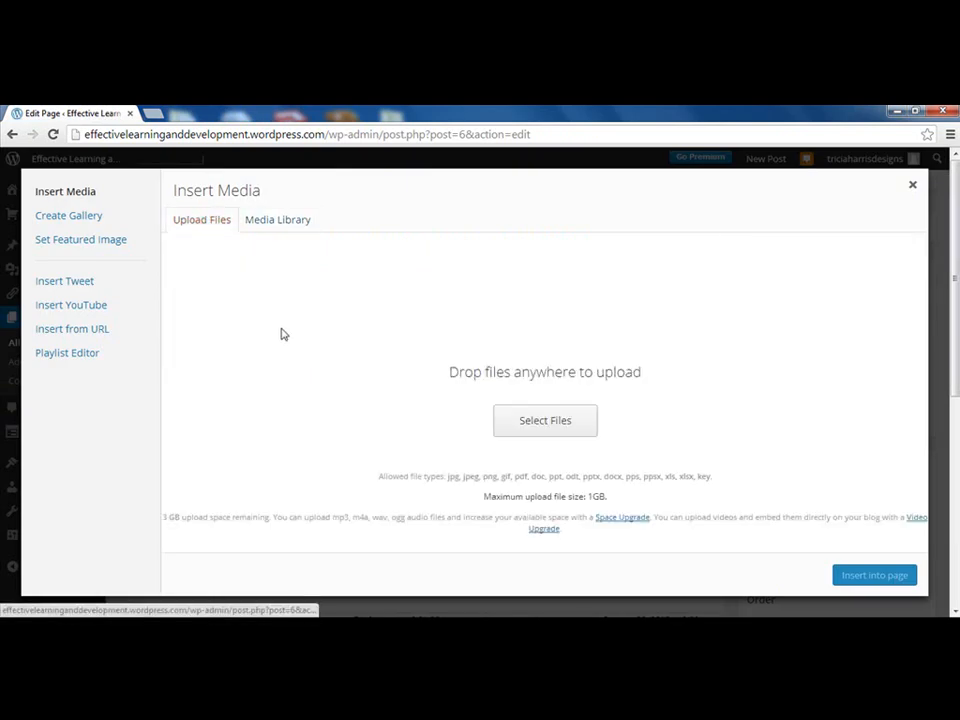
left_click(545, 420)
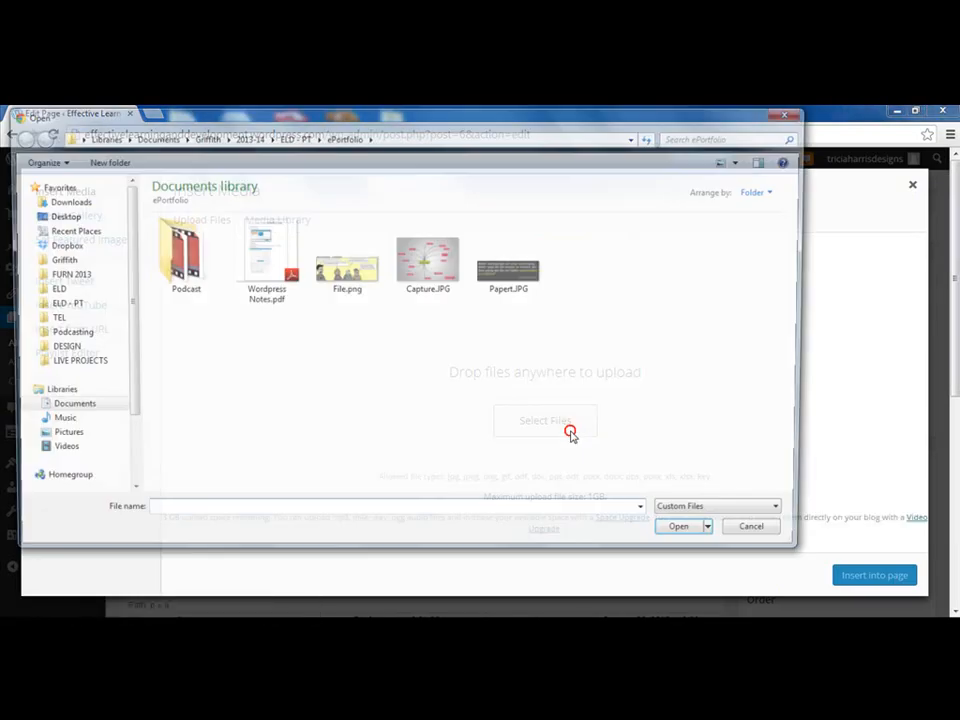
left_click(260, 288)
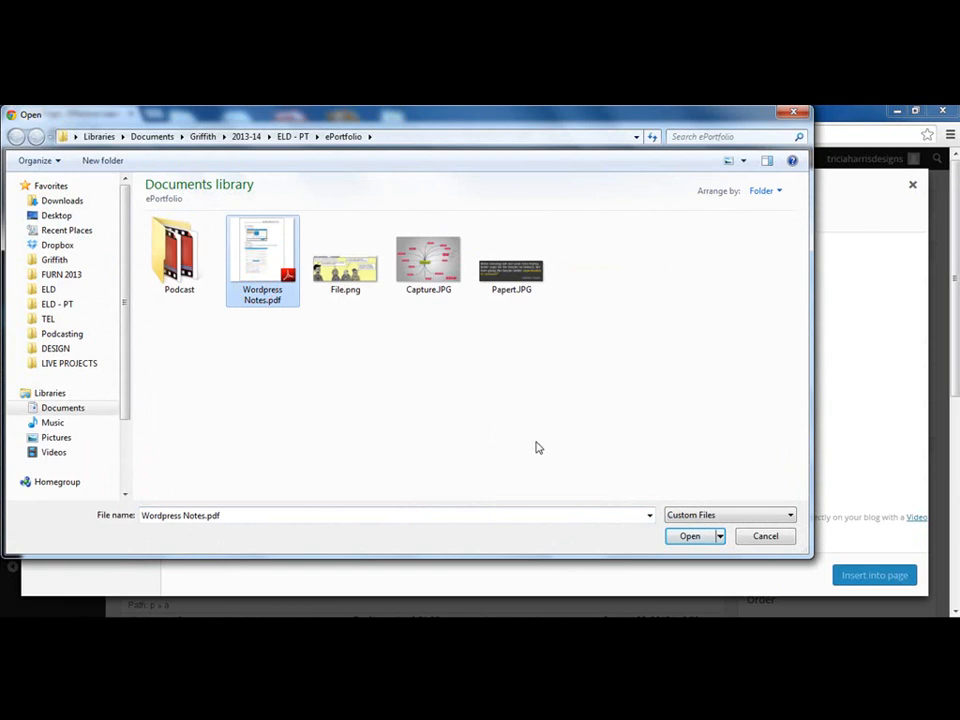
left_click(692, 538)
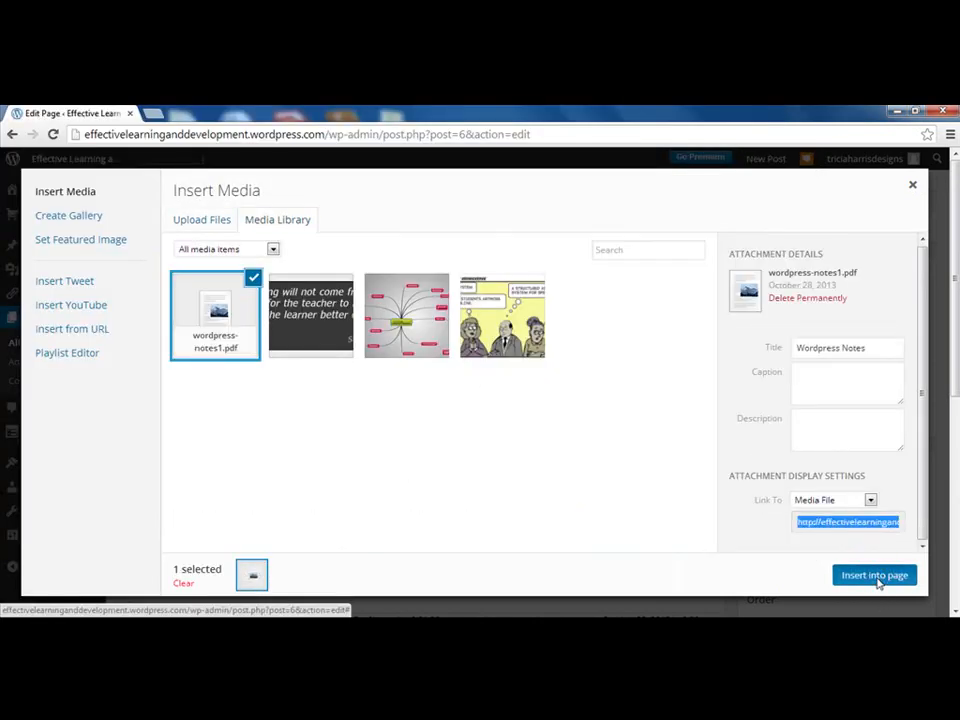
left_click(876, 577)
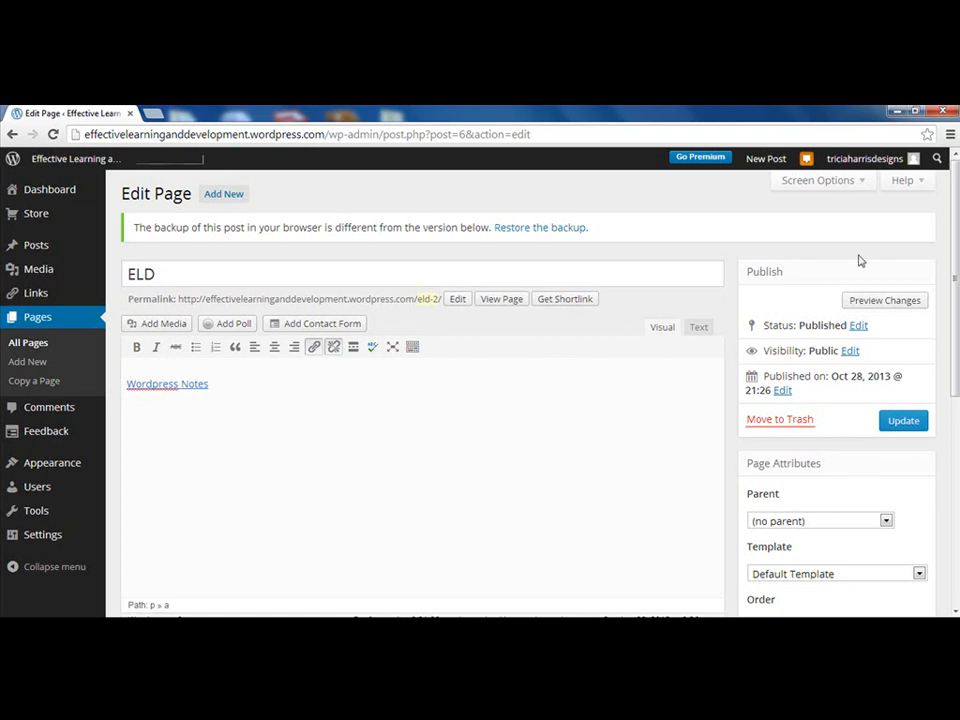
Preview the page to confirm the Wordpress Notes link opens the PDF, then add a line below it
left_click(883, 302)
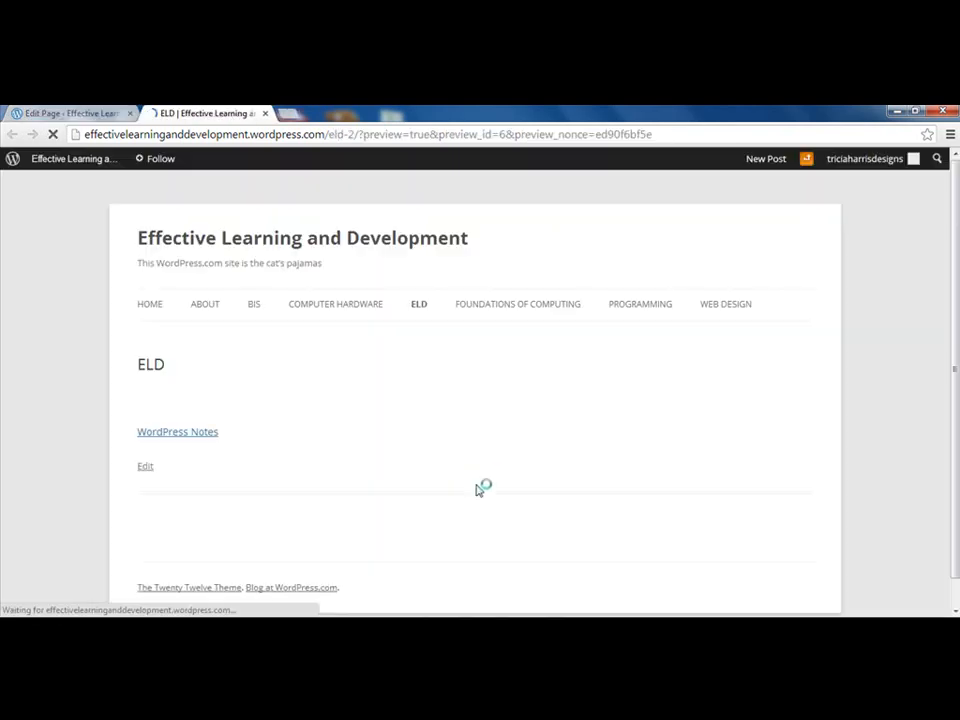
left_click(164, 433)
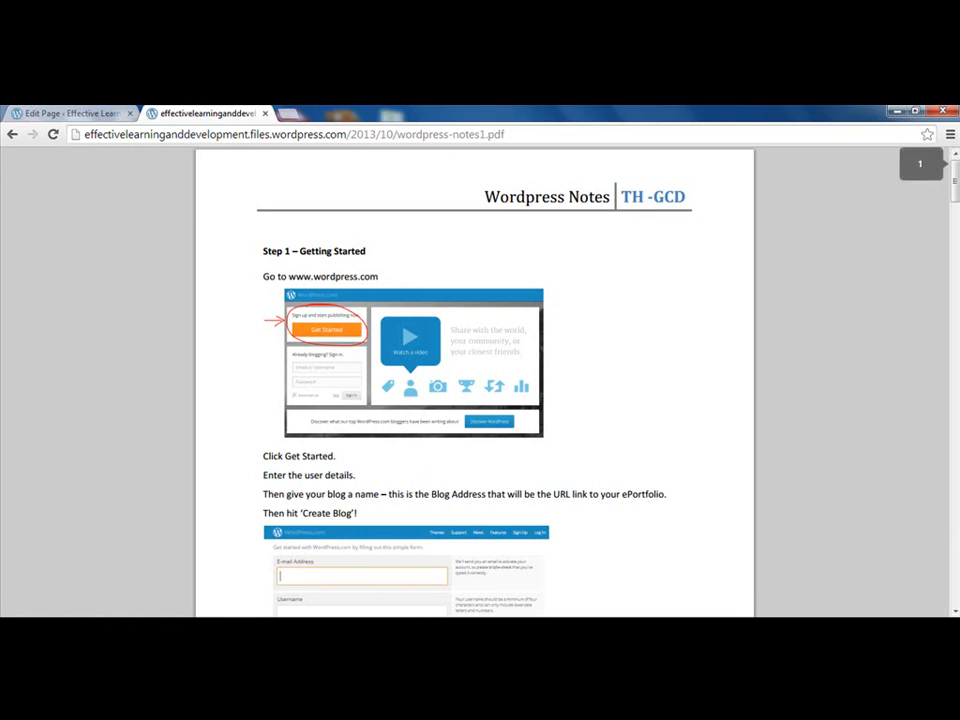
left_click(264, 113)
left_click(274, 416)
key("Return")
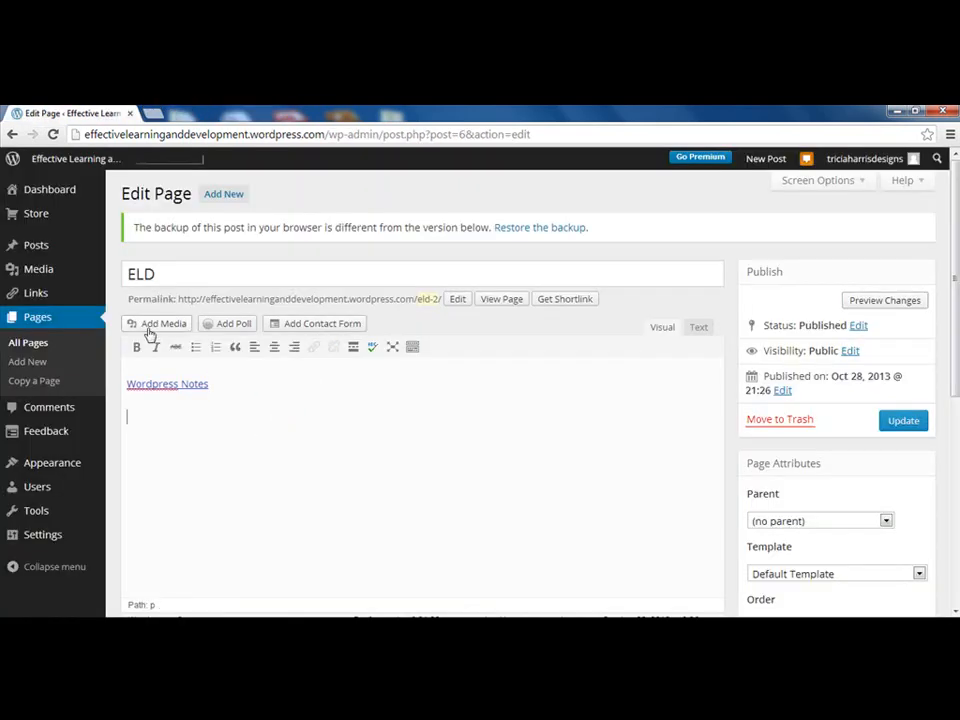
Search YouTube for 'technology and education' and embed the 'Technology in Education' video below the link
left_click(149, 331)
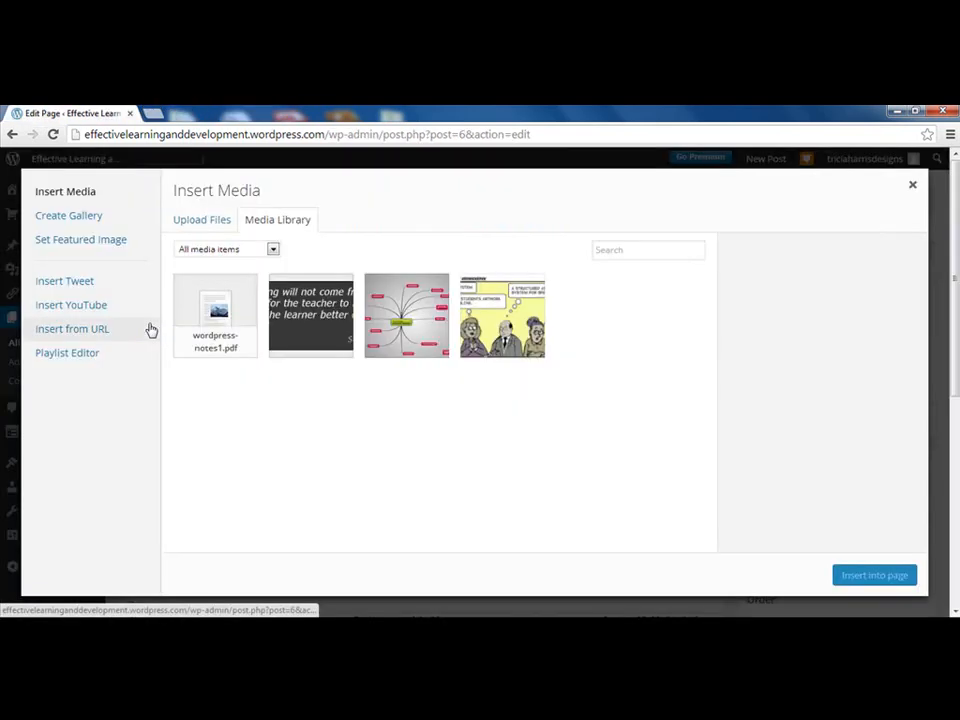
left_click(92, 305)
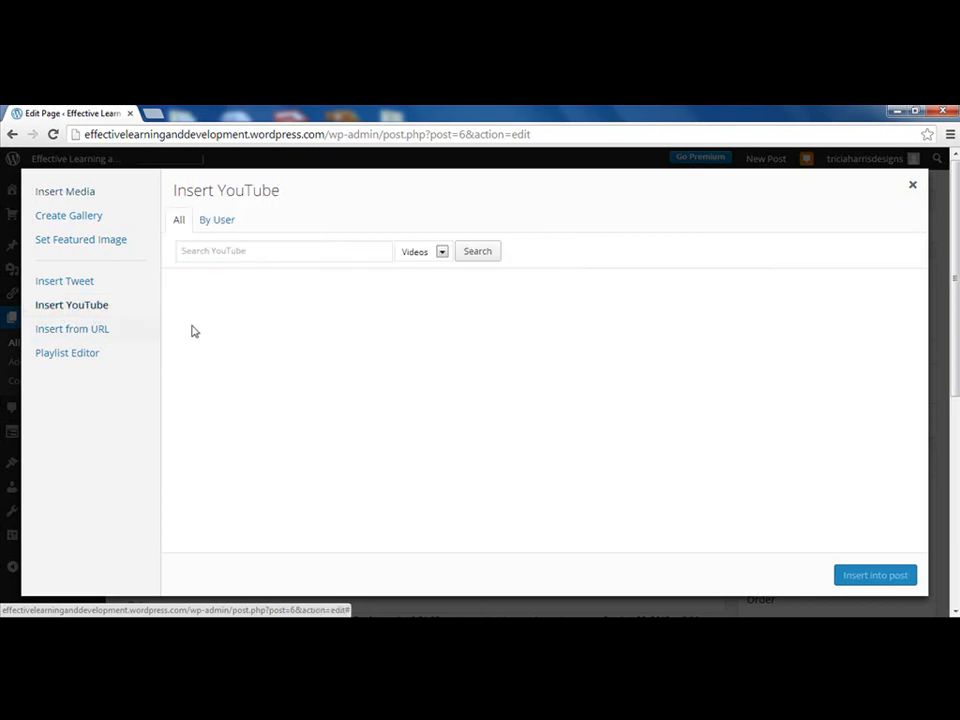
left_click(193, 256)
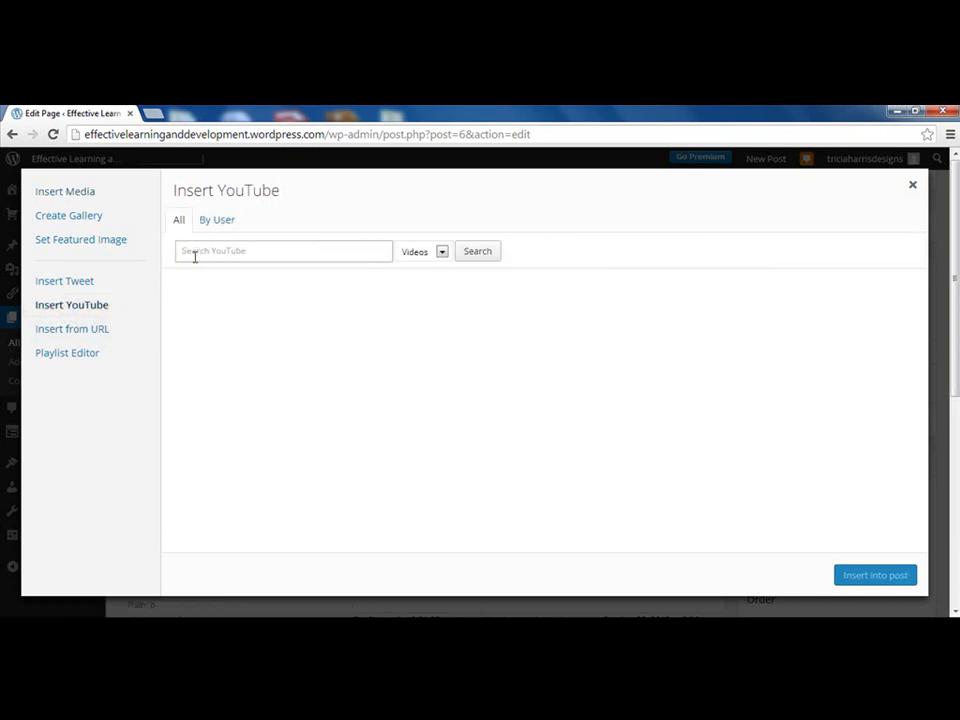
type("tech")
left_click(197, 272)
left_click(476, 256)
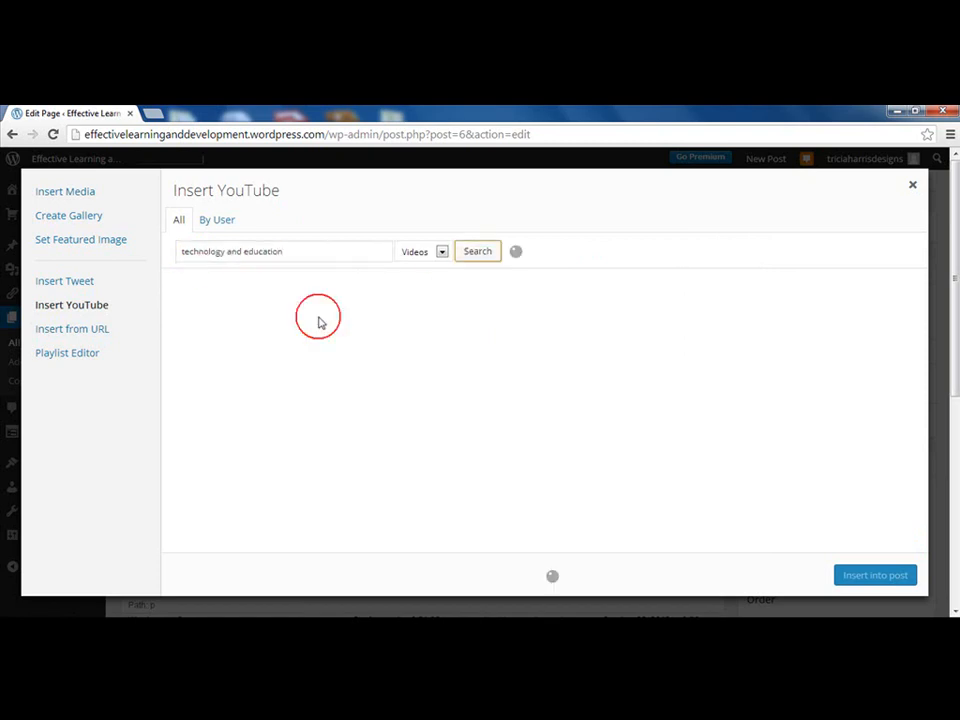
left_click(552, 319)
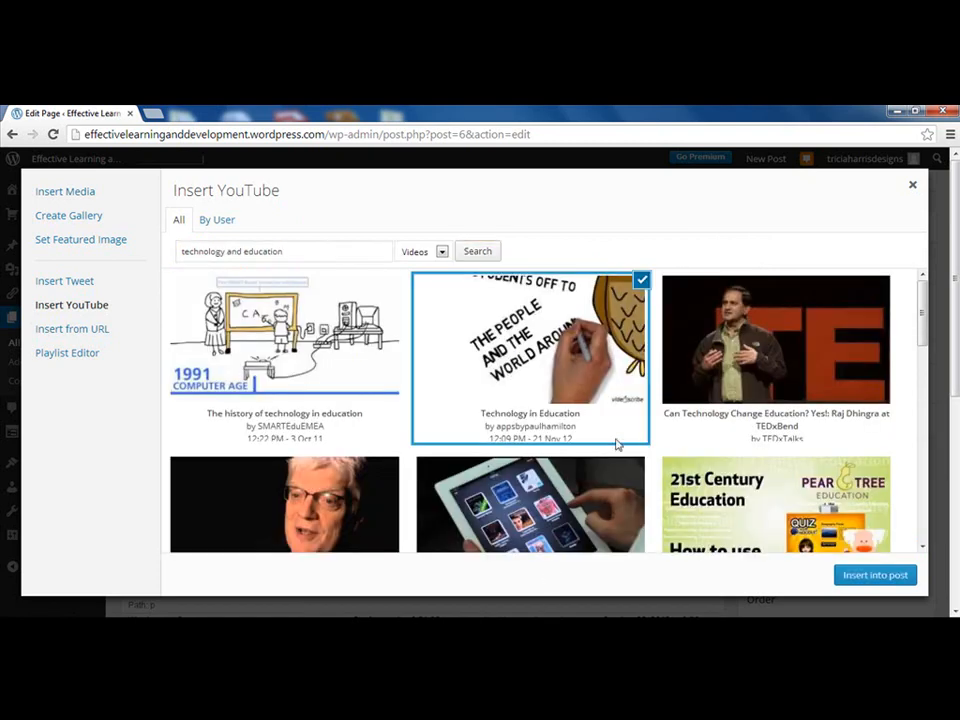
left_click(871, 576)
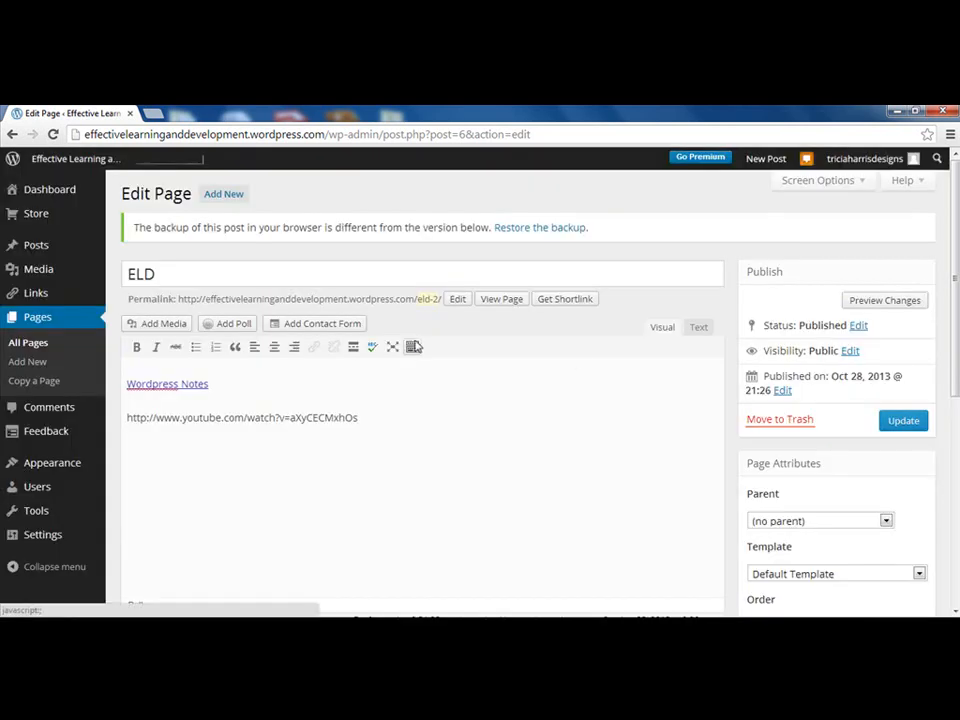
Preview the ELD page to check the Technology in Education video shows, then close the preview
left_click(886, 301)
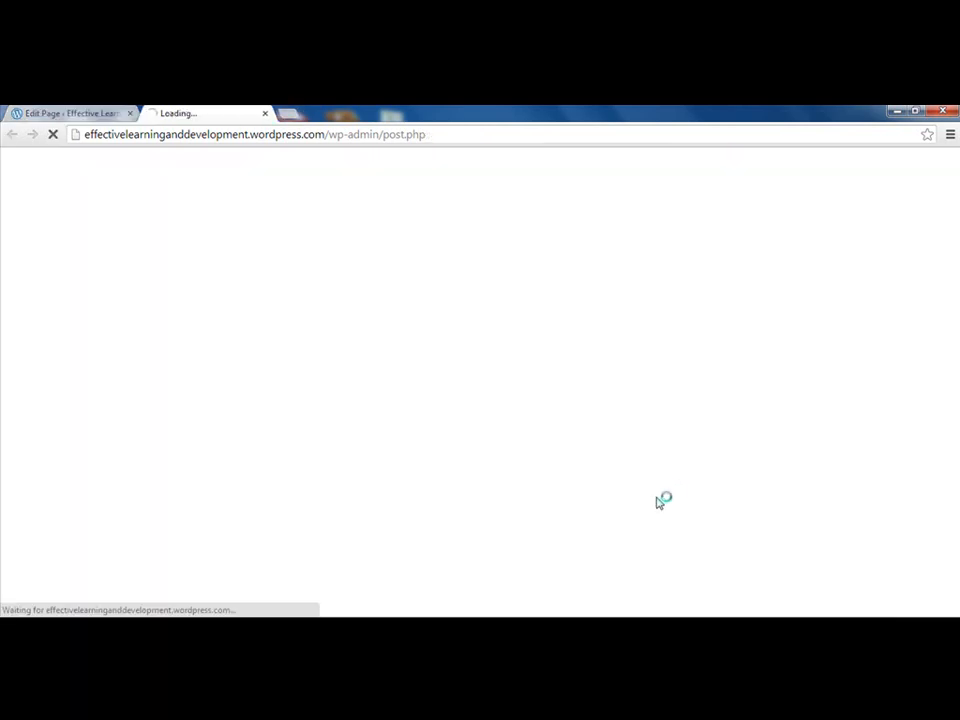
scroll(341, 527, "down", 2)
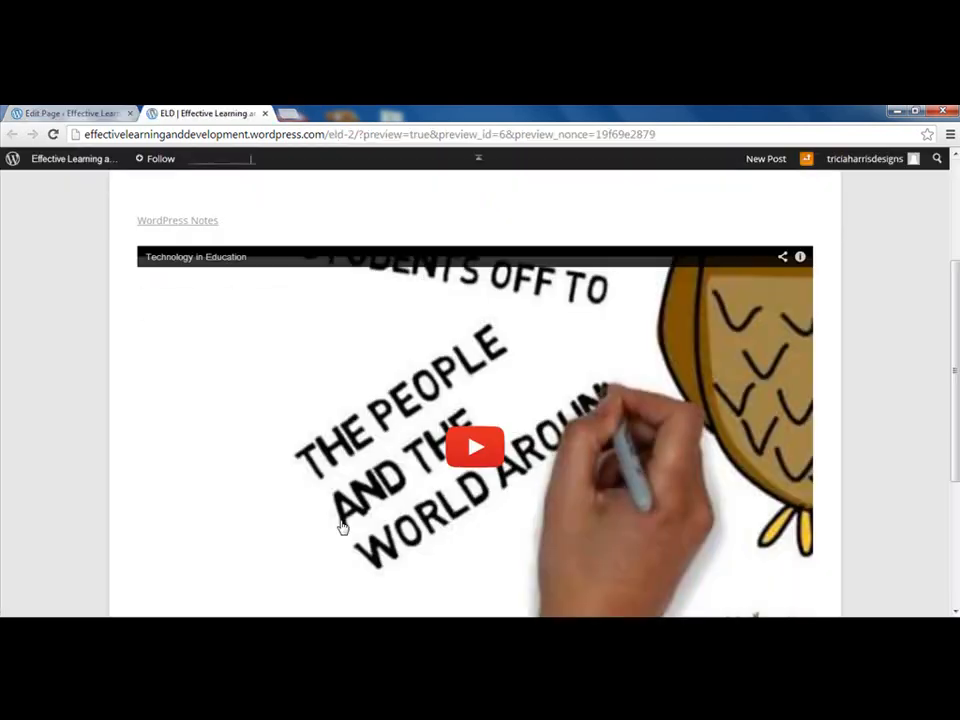
scroll(341, 527, "down", 1)
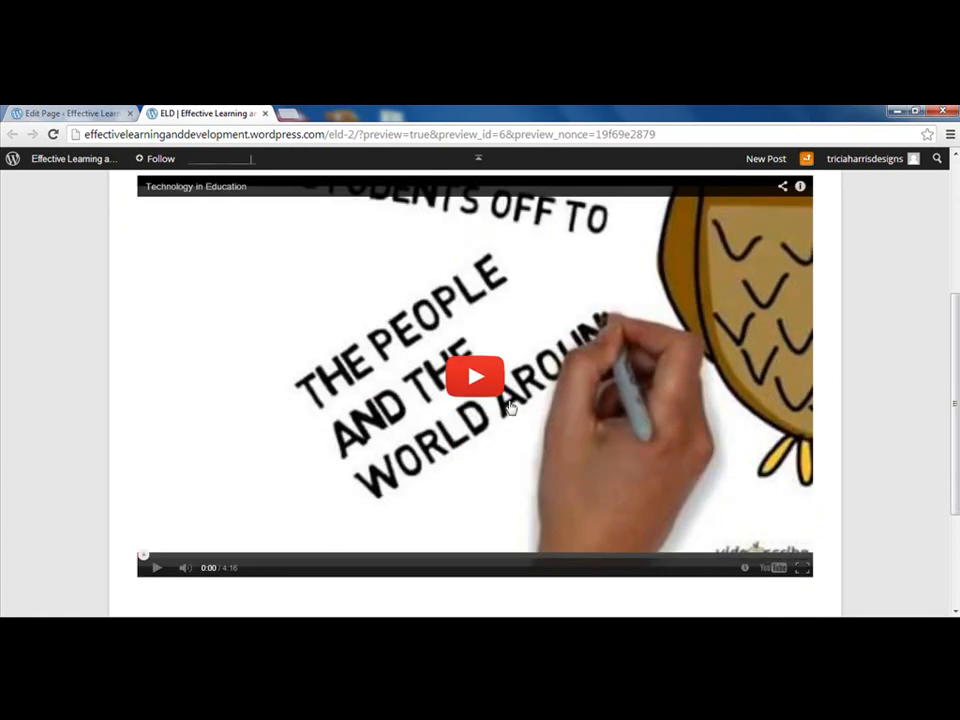
scroll(593, 500, "up", 3)
left_click(265, 113)
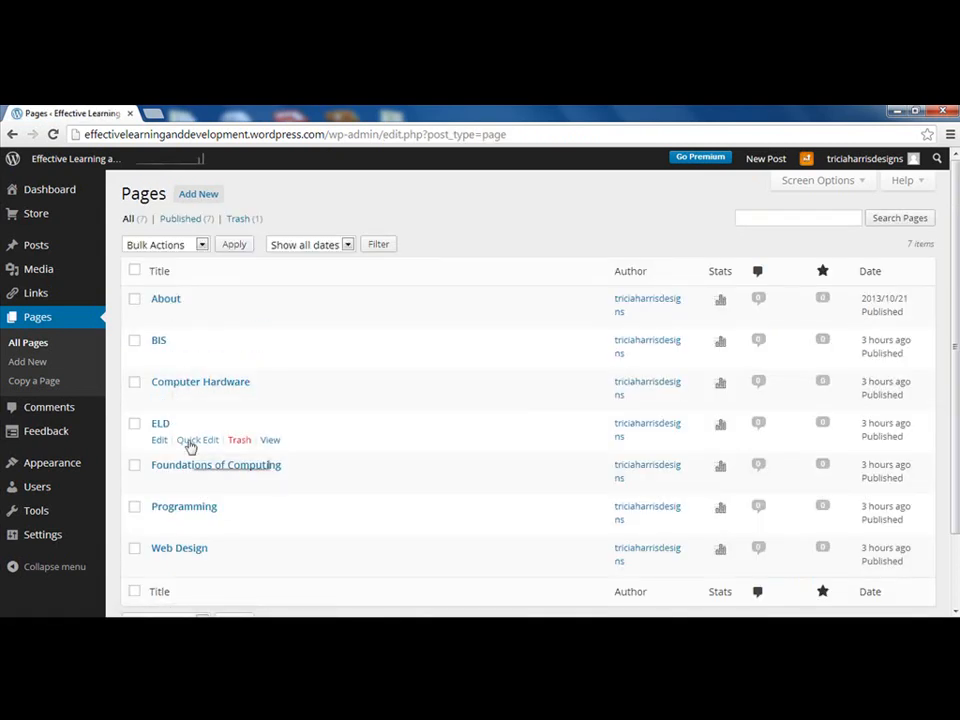
Set the ELD page's order to 1 with Quick Edit
left_click(196, 440)
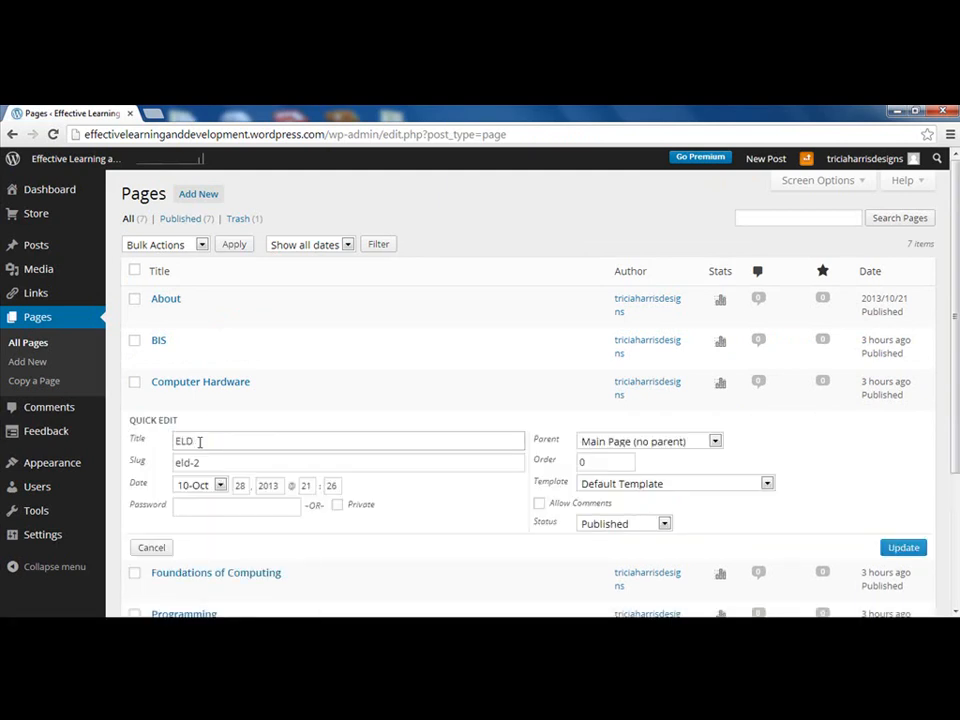
scroll(246, 492, "down", 1)
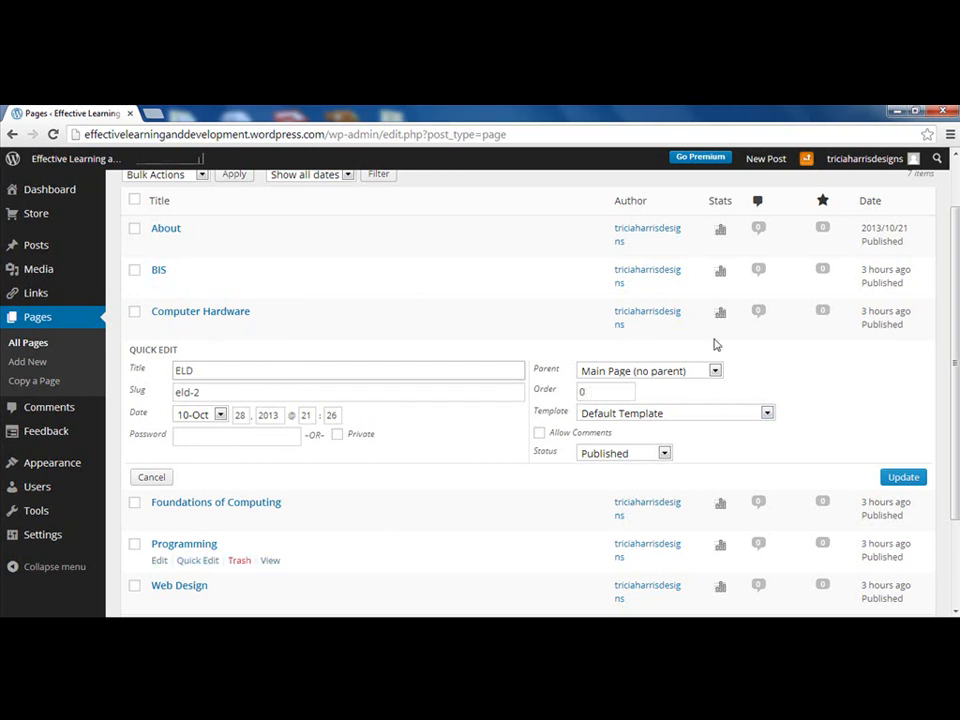
double_click(596, 392)
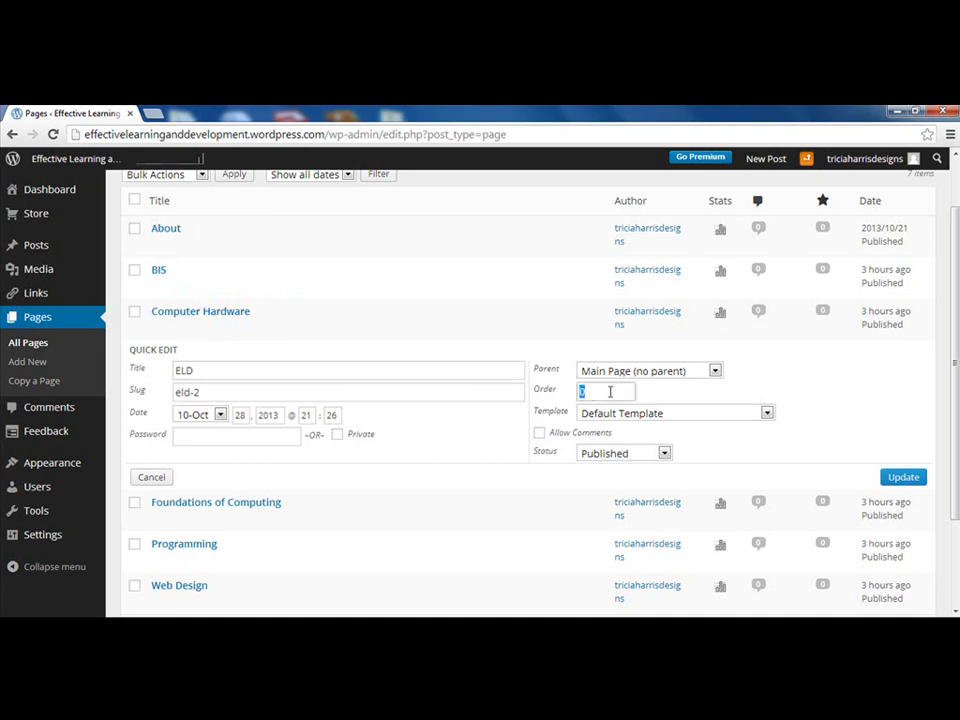
type("1")
key("Escape")
left_click(903, 478)
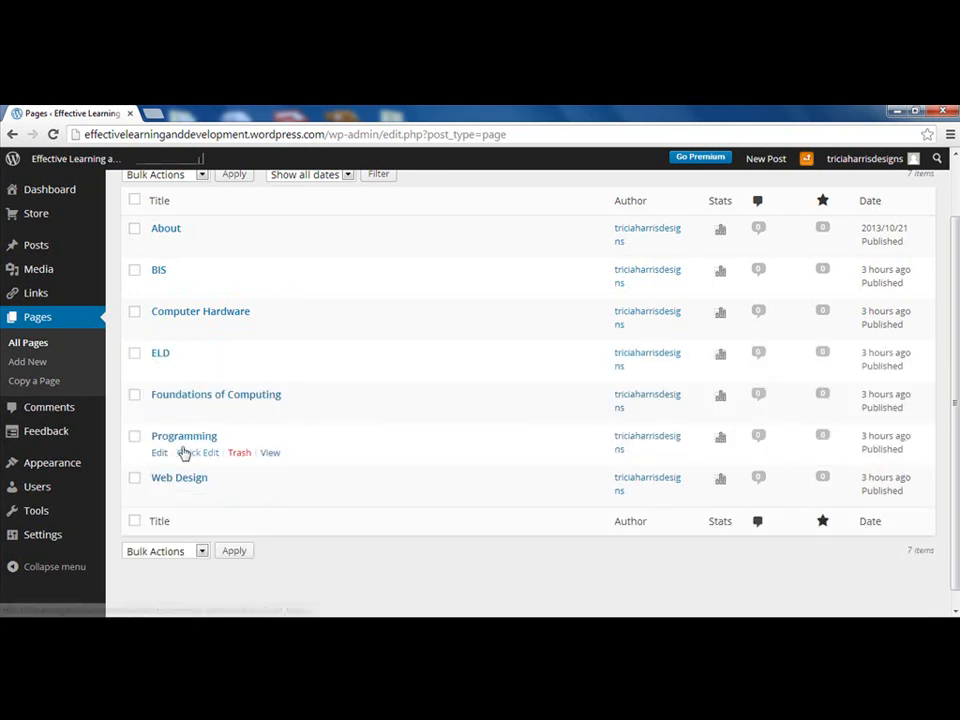
Set Foundations of Computing's order to 2 and view the live site's menu
left_click(190, 415)
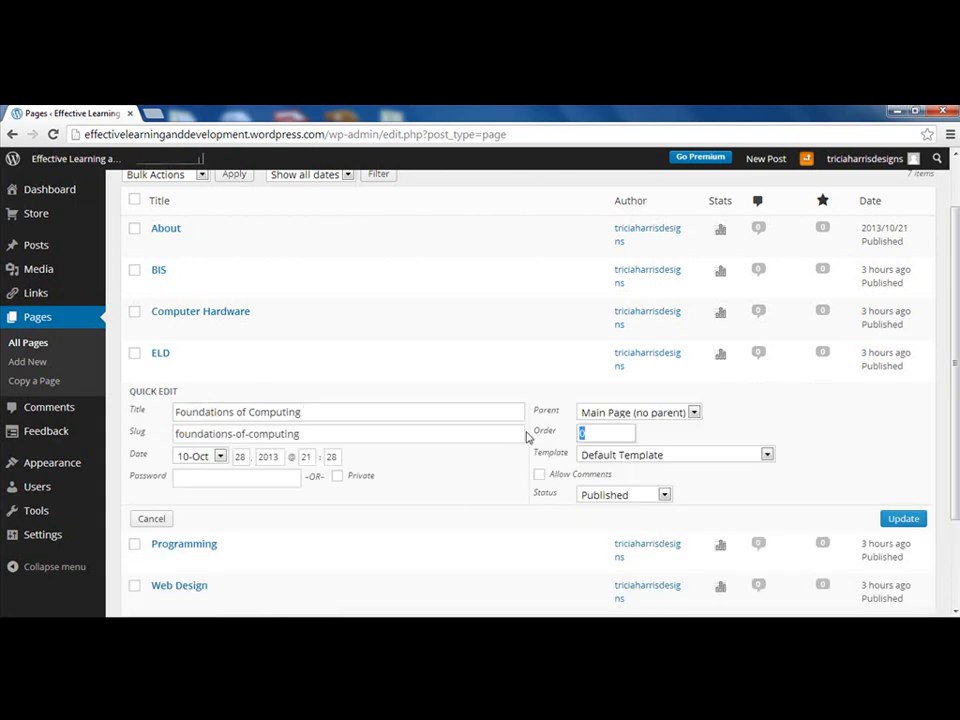
type("2")
left_click(900, 519)
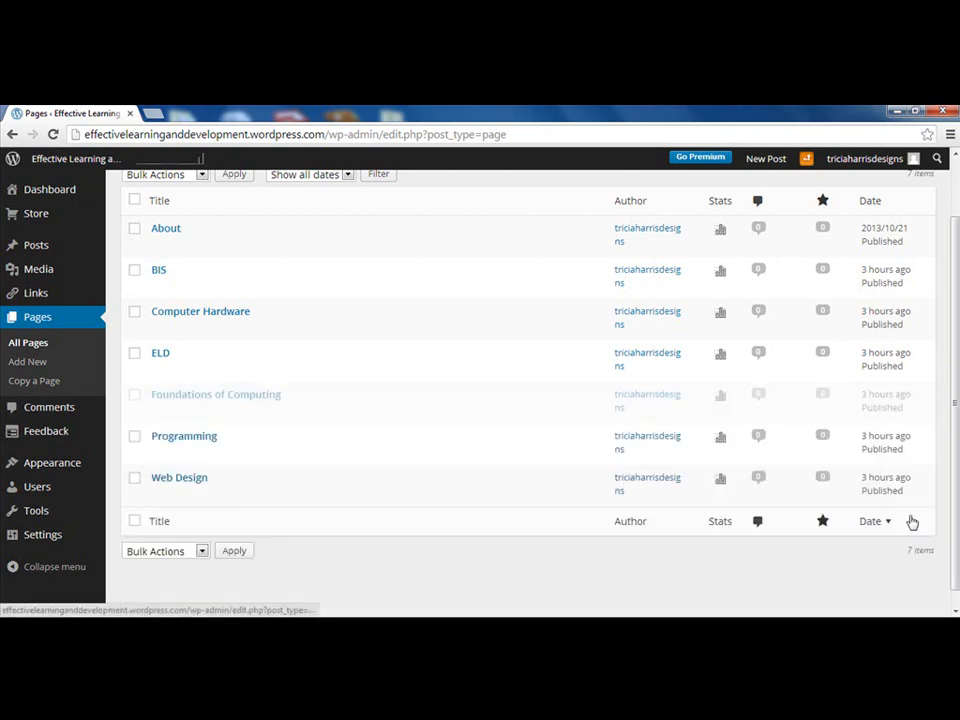
left_click(82, 160)
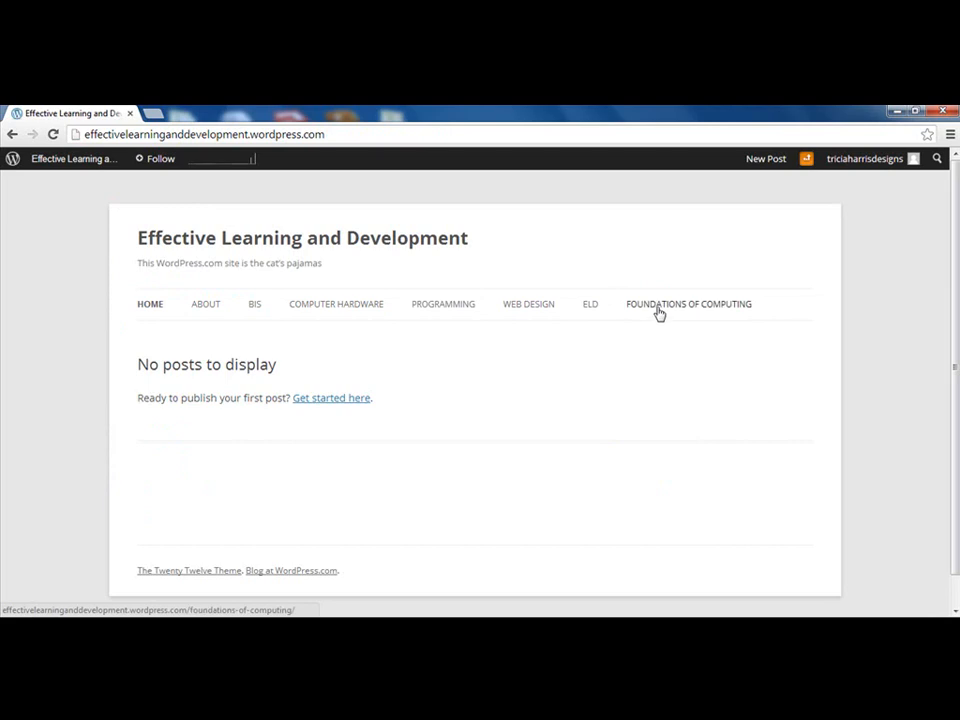
Set the Web Design page's order to 3, check the live menu, and reopen ELD's Quick Edit
left_click(12, 134)
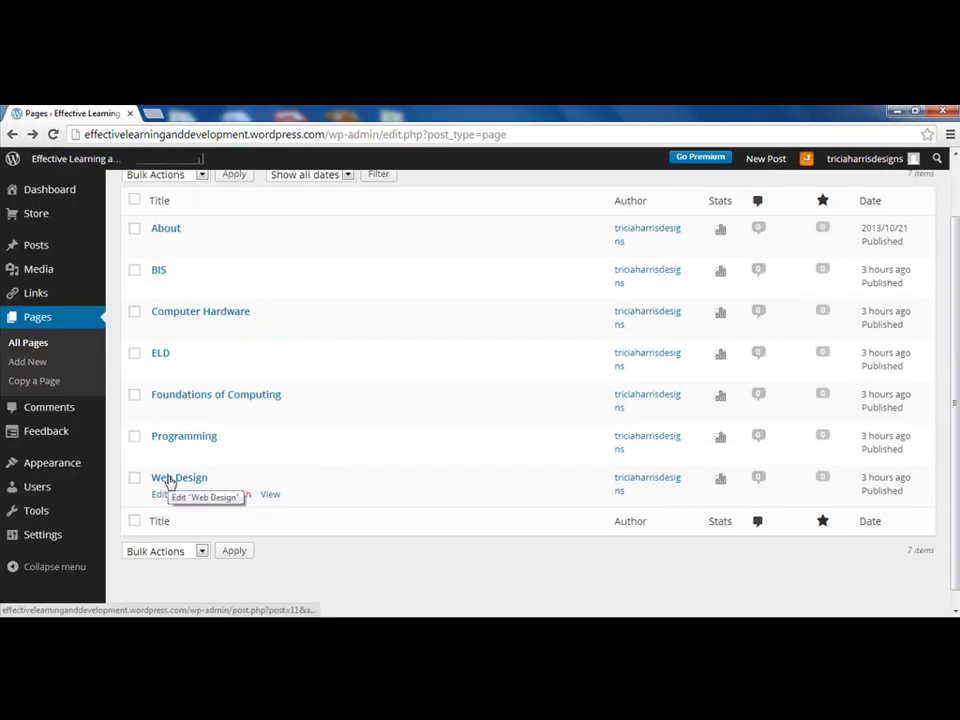
left_click(197, 494)
double_click(585, 516)
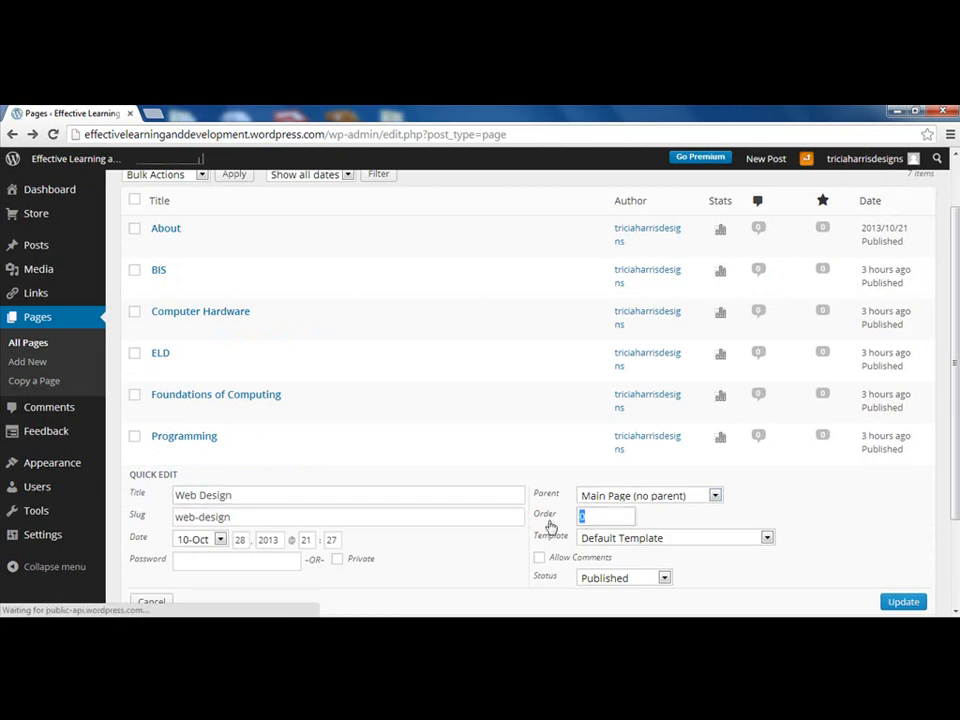
type("3")
key("Return")
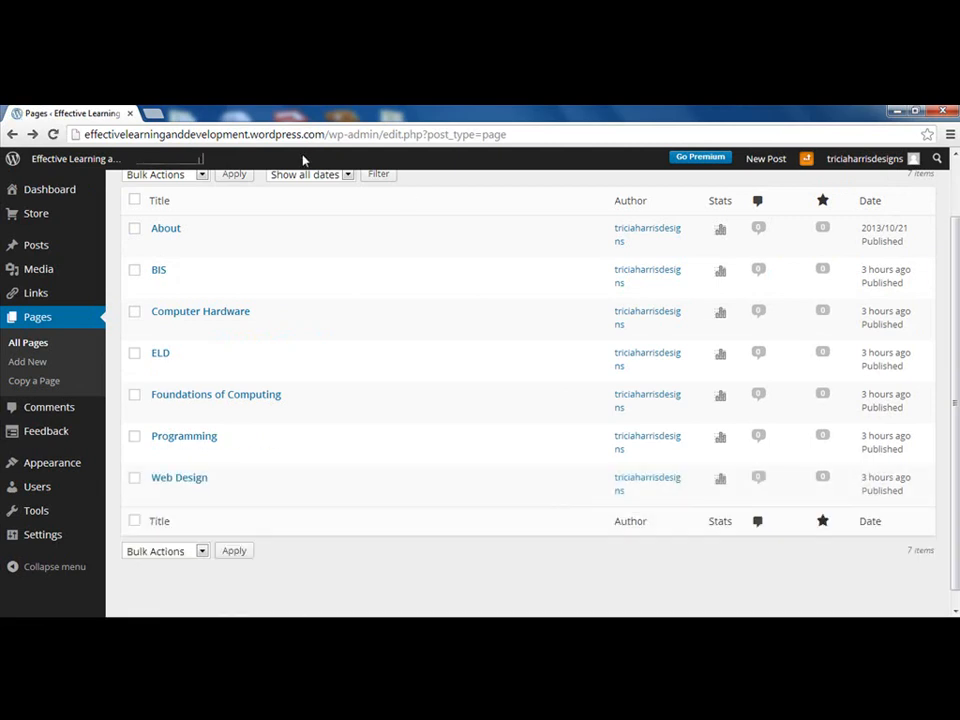
left_click(100, 158)
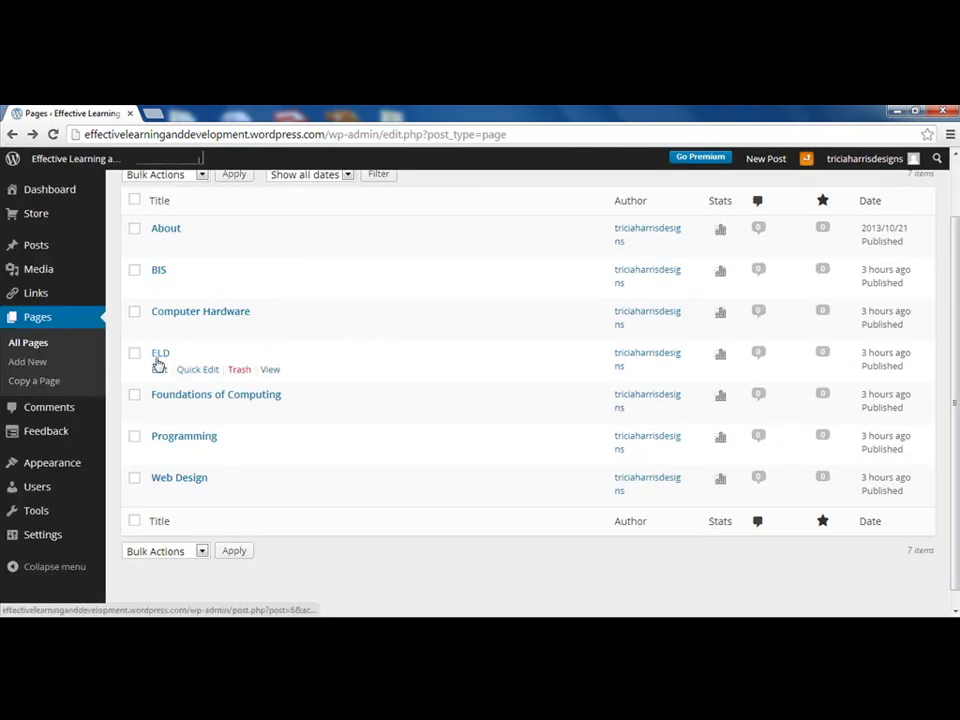
left_click(197, 369)
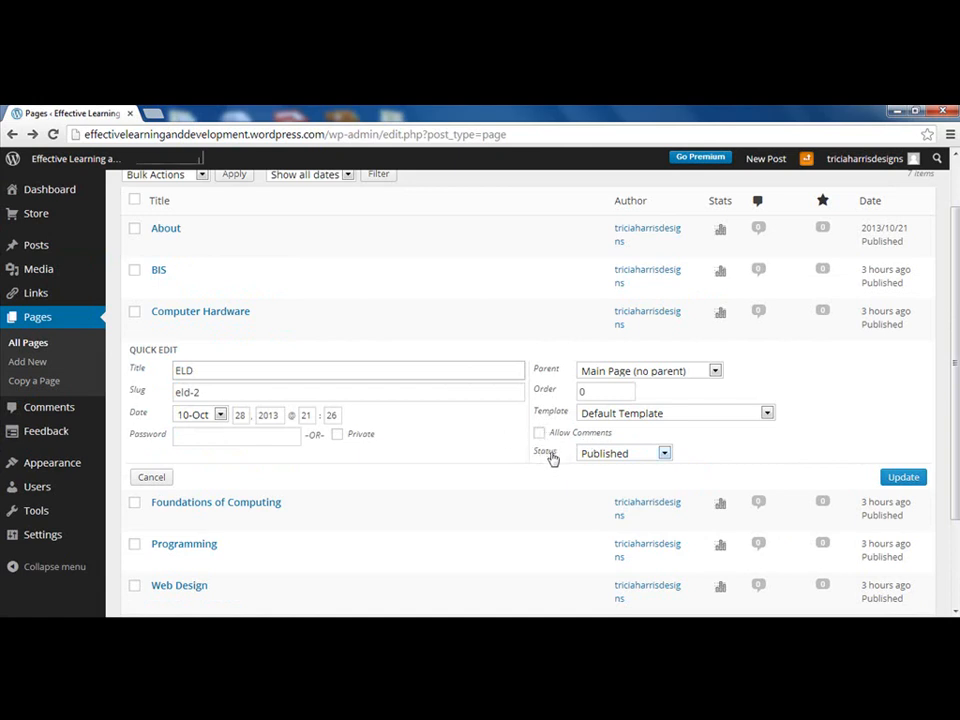
Keep ELD's status as Published and save its Quick Edit settings
left_click(608, 455)
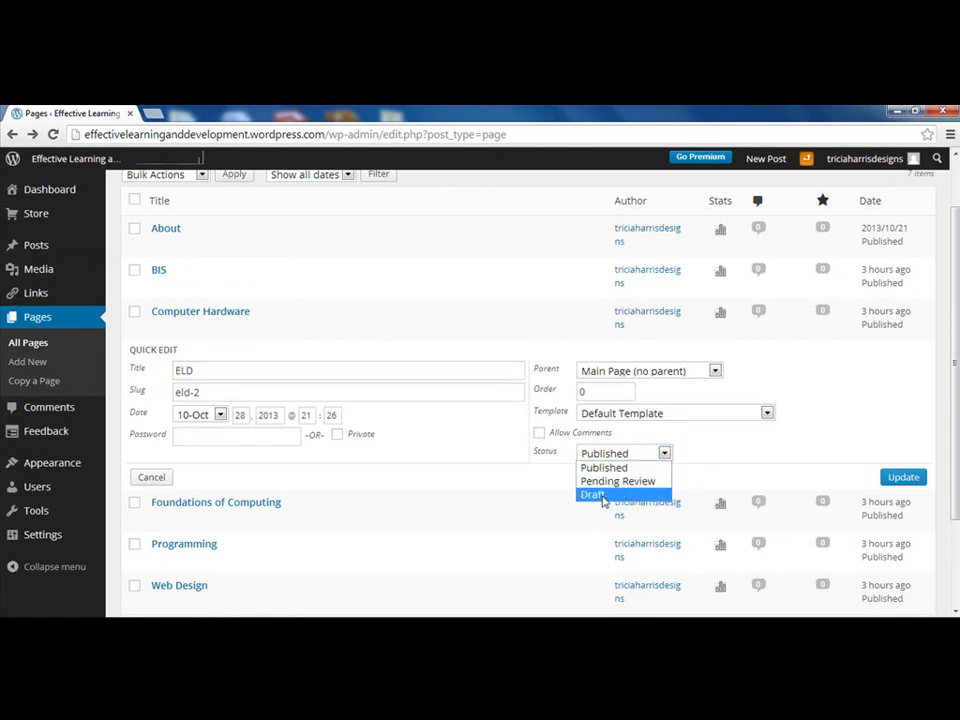
left_click(716, 446)
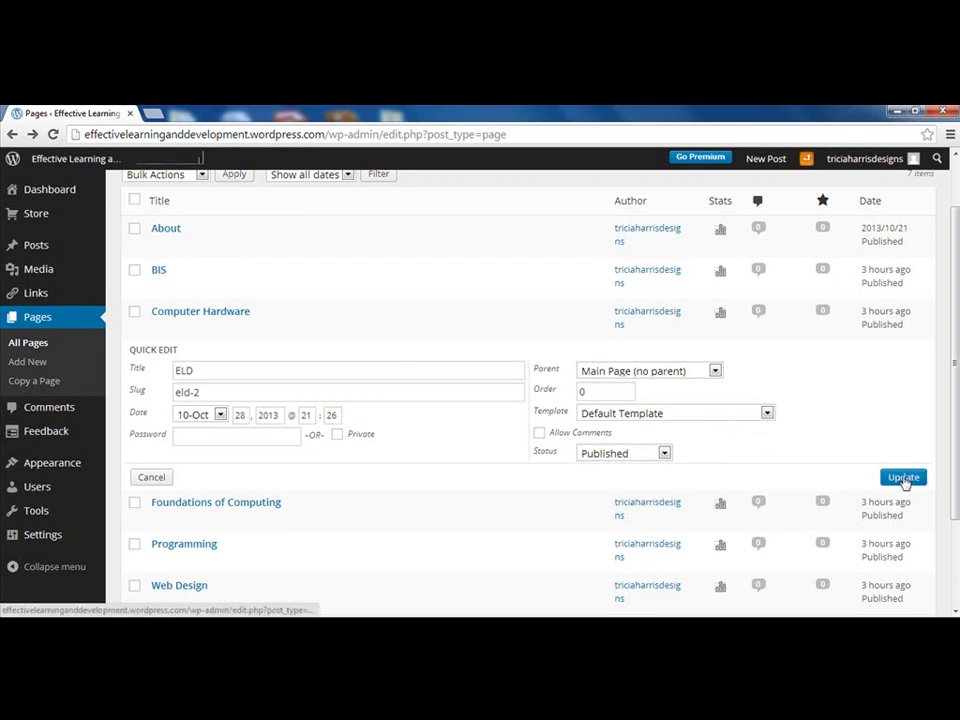
left_click(904, 478)
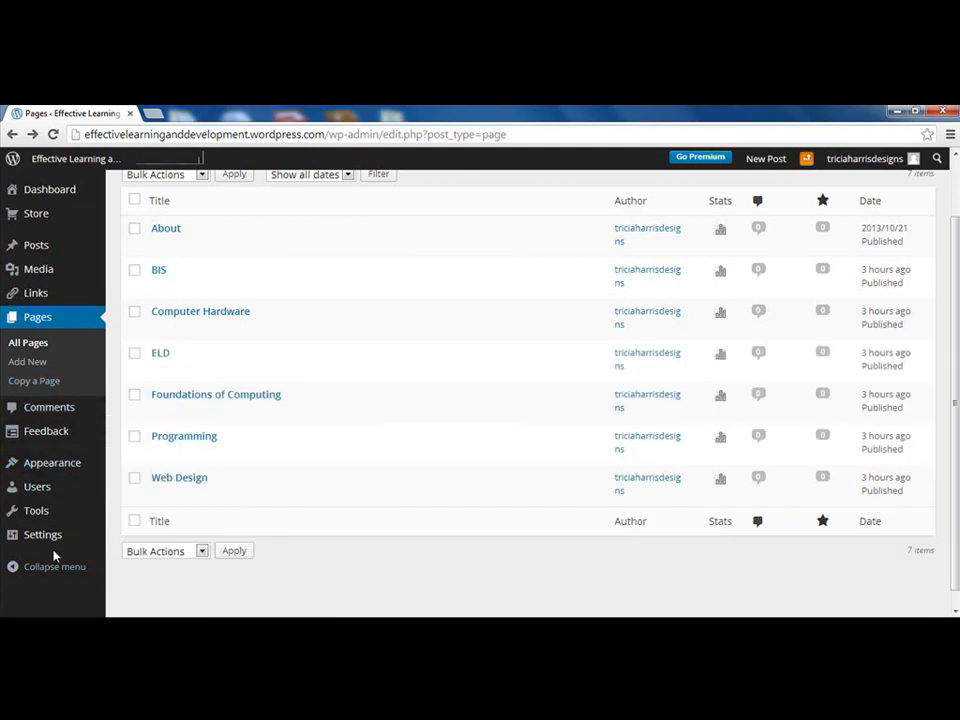
Open General Settings and review the site title Effective Learning and Development and its tagline
mouse_move(41, 538)
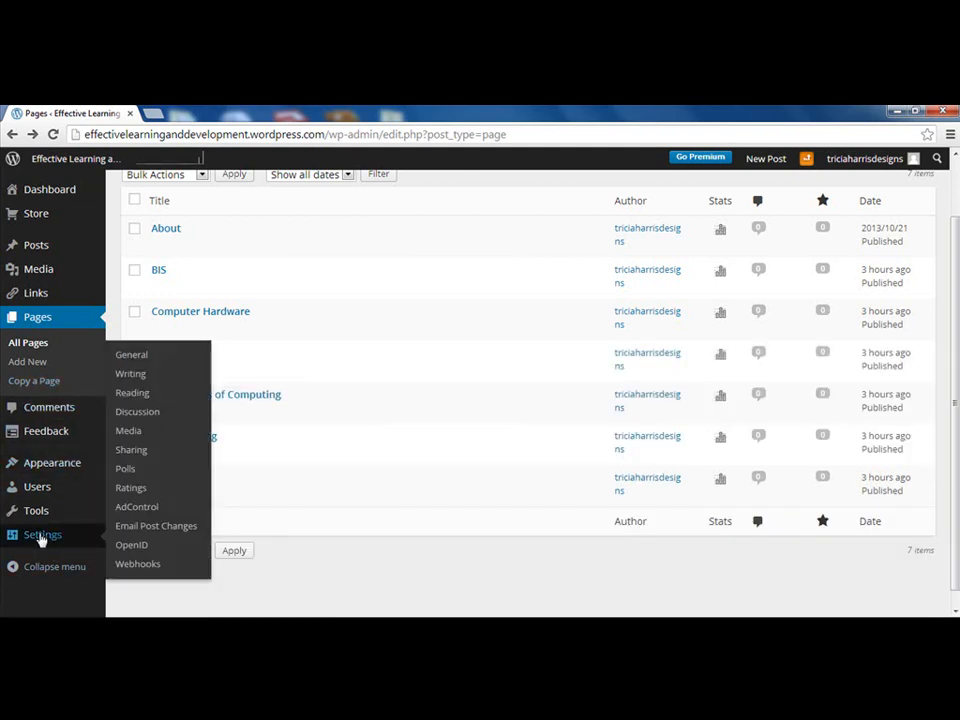
left_click(137, 360)
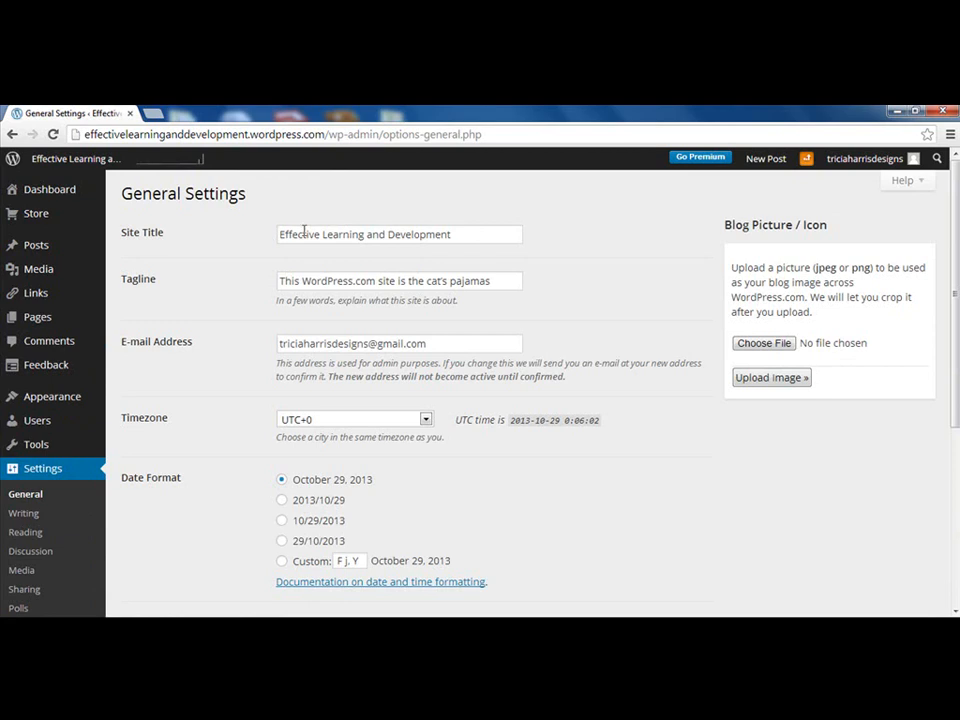
left_click(456, 233)
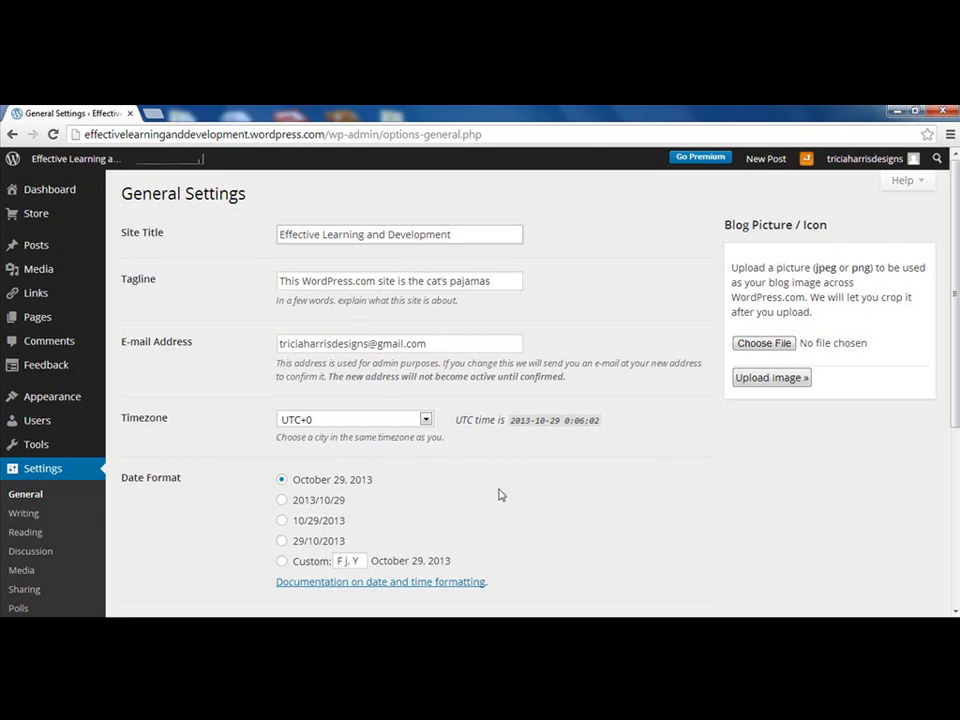
scroll(499, 495, "down", 2)
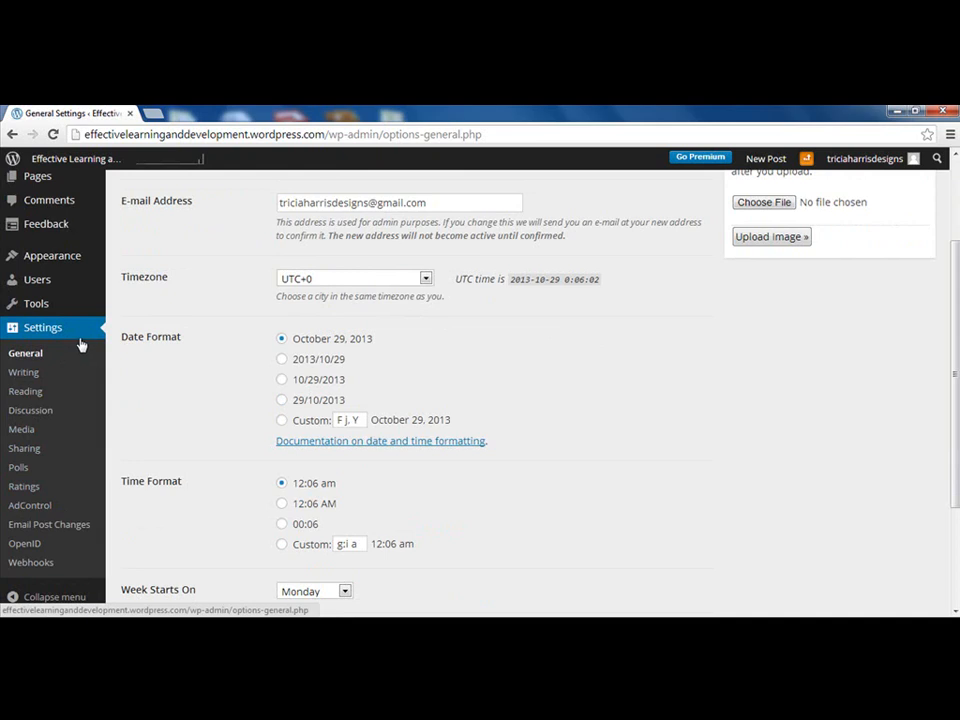
scroll(81, 355, "down", 1)
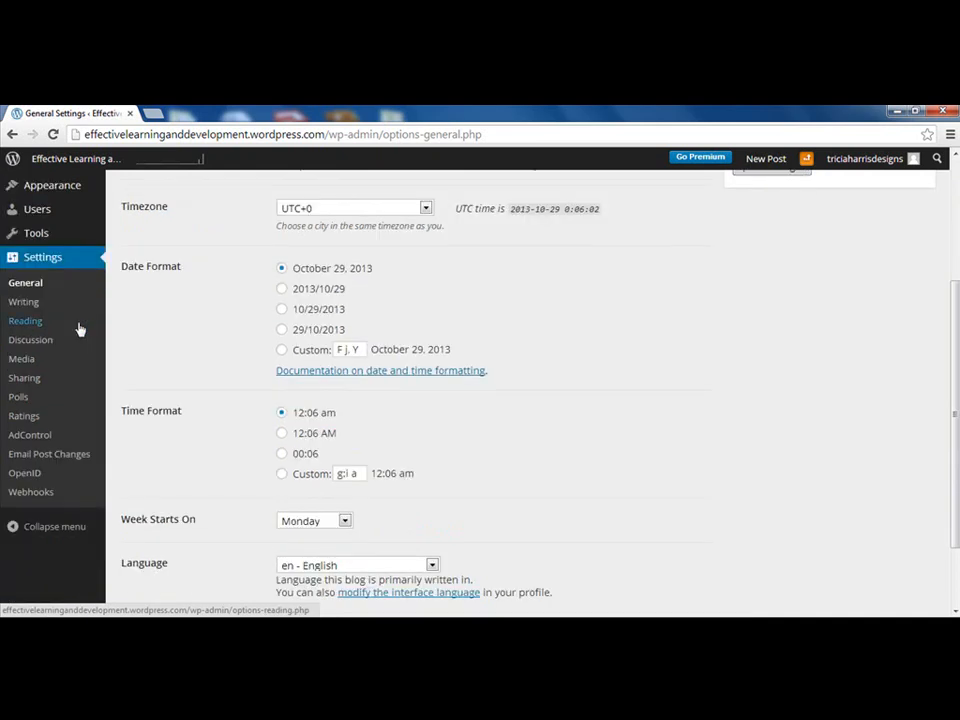
scroll(80, 330, "up", 2)
mouse_move(69, 334)
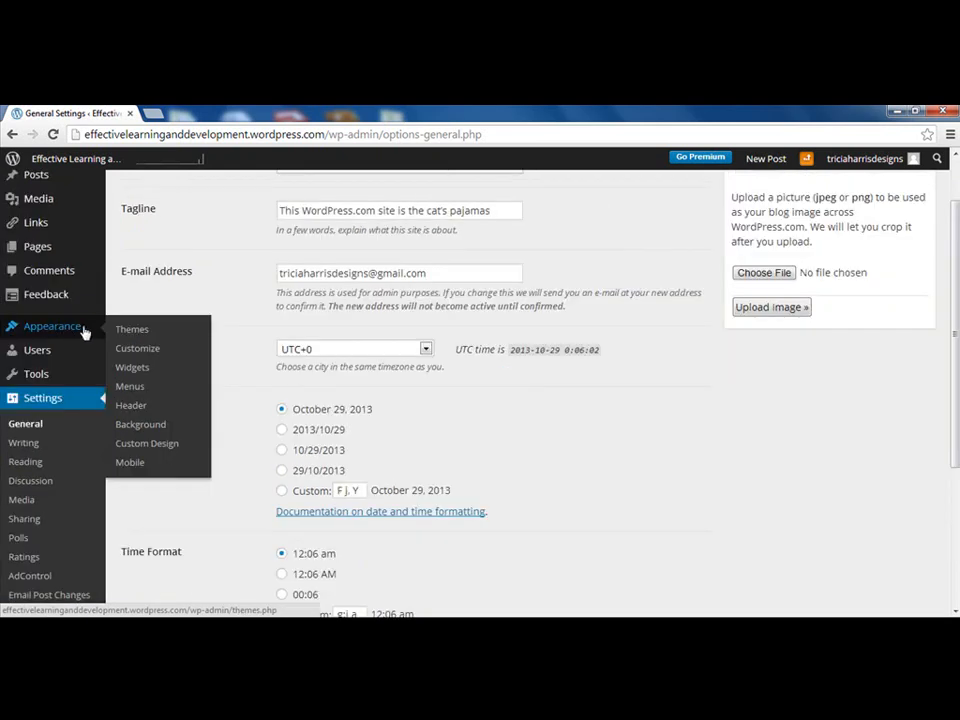
Open the themes list and browse the available themes
left_click(150, 332)
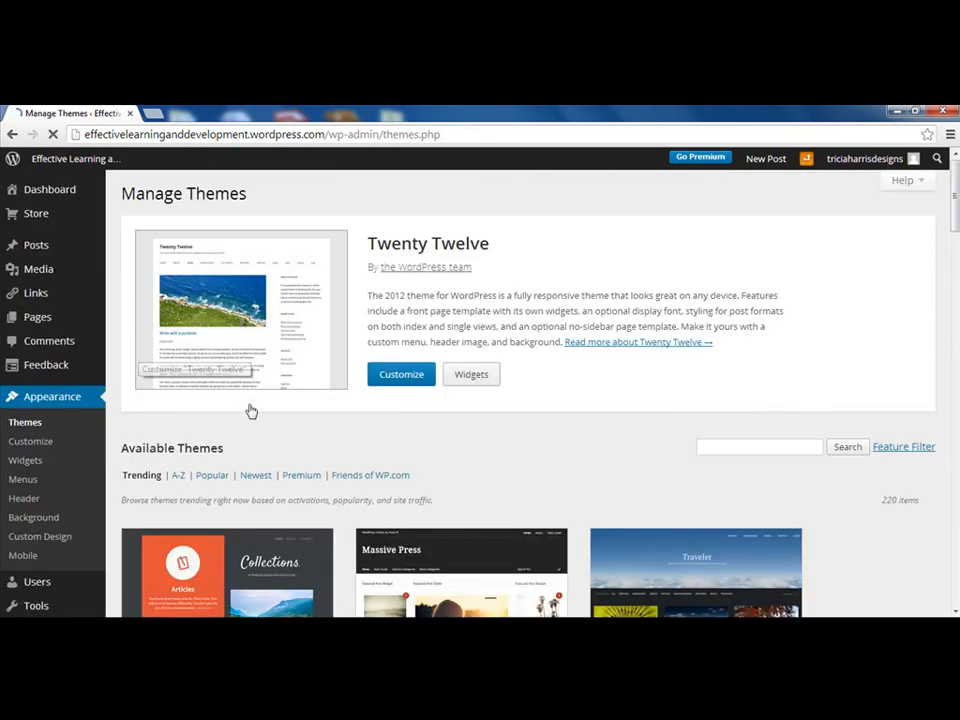
scroll(300, 412, "down", 3)
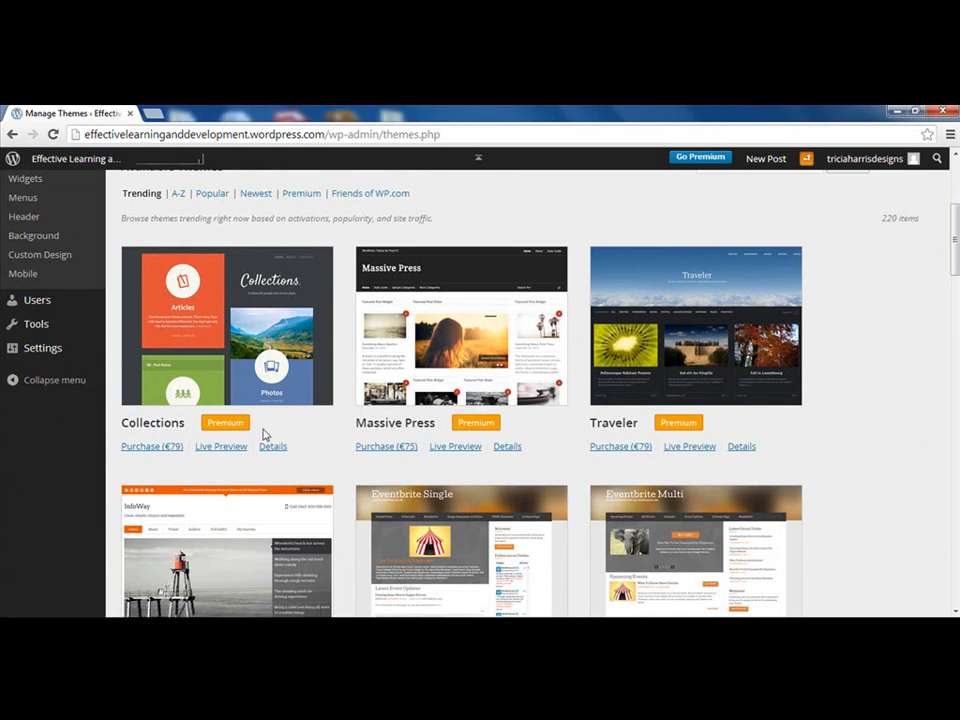
scroll(330, 425, "down", 3)
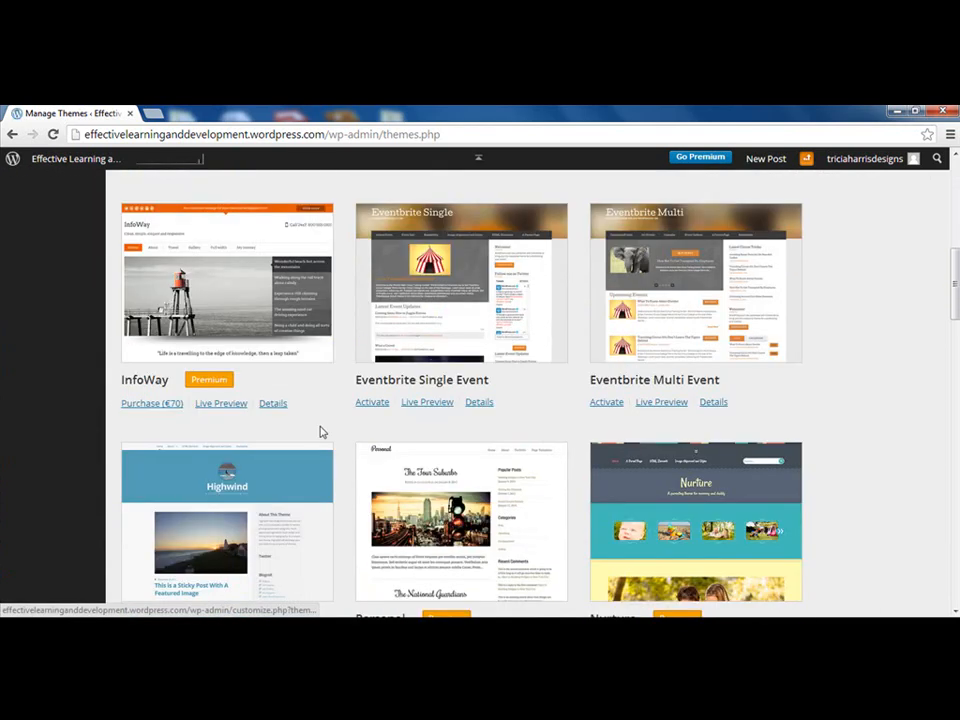
scroll(552, 465, "down", 2)
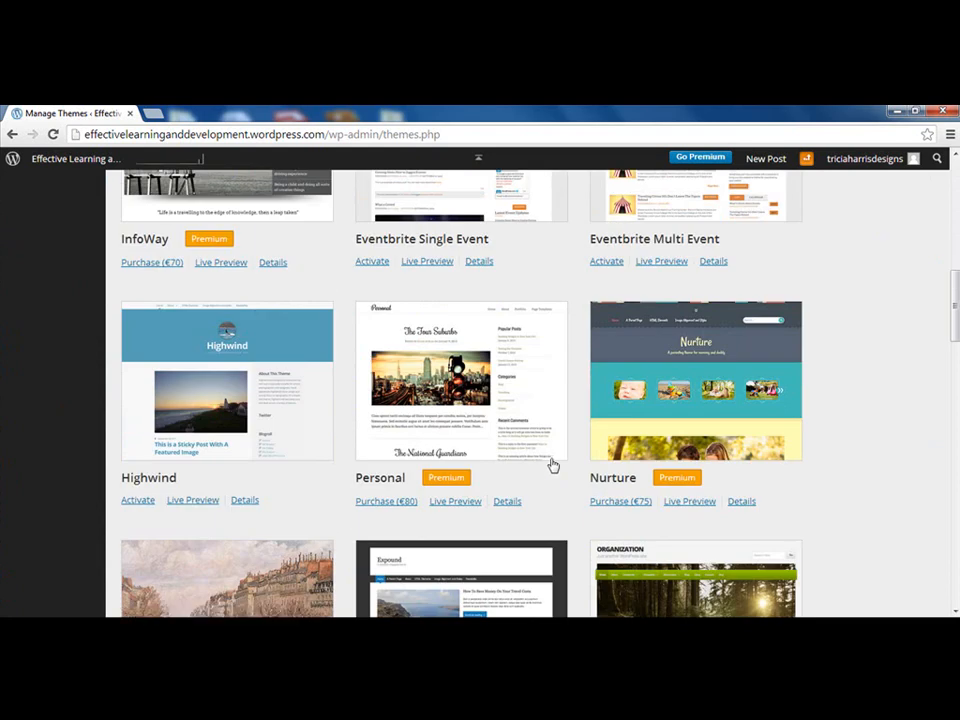
scroll(553, 462, "down", 1)
scroll(555, 464, "up", 4)
scroll(557, 465, "down", 1)
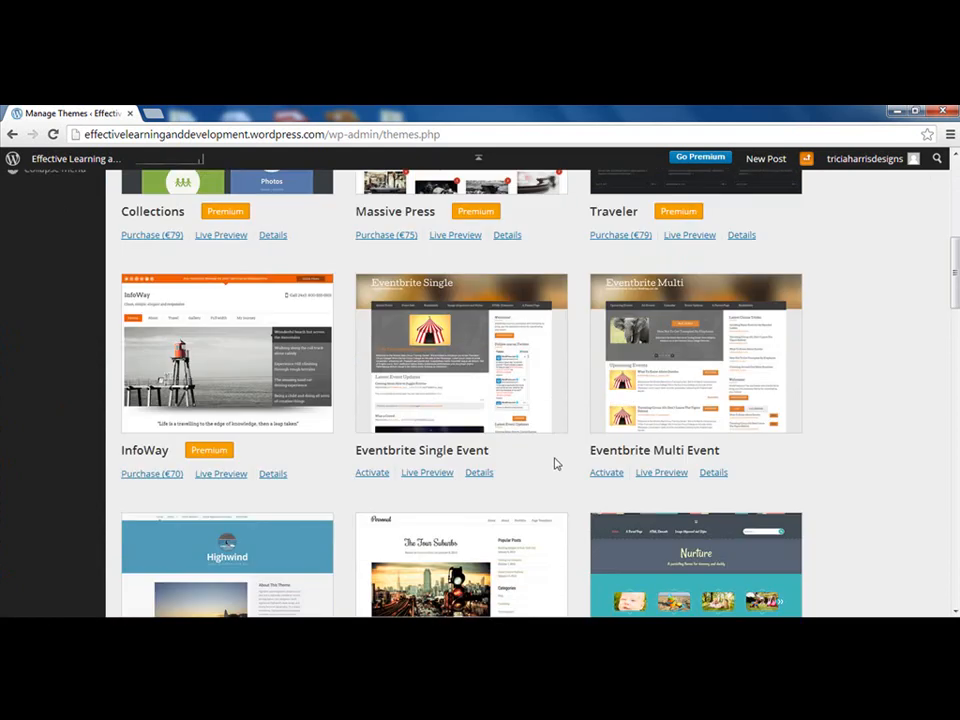
Live-preview the Eventbrite Single Event theme, then cancel without activating it
left_click(432, 476)
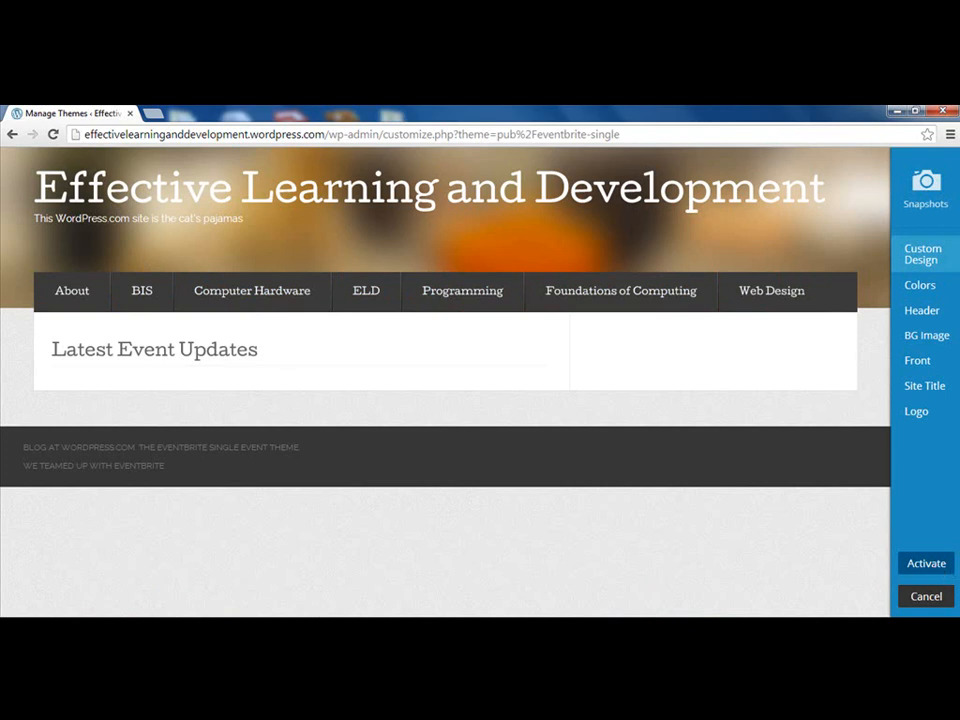
left_click(934, 599)
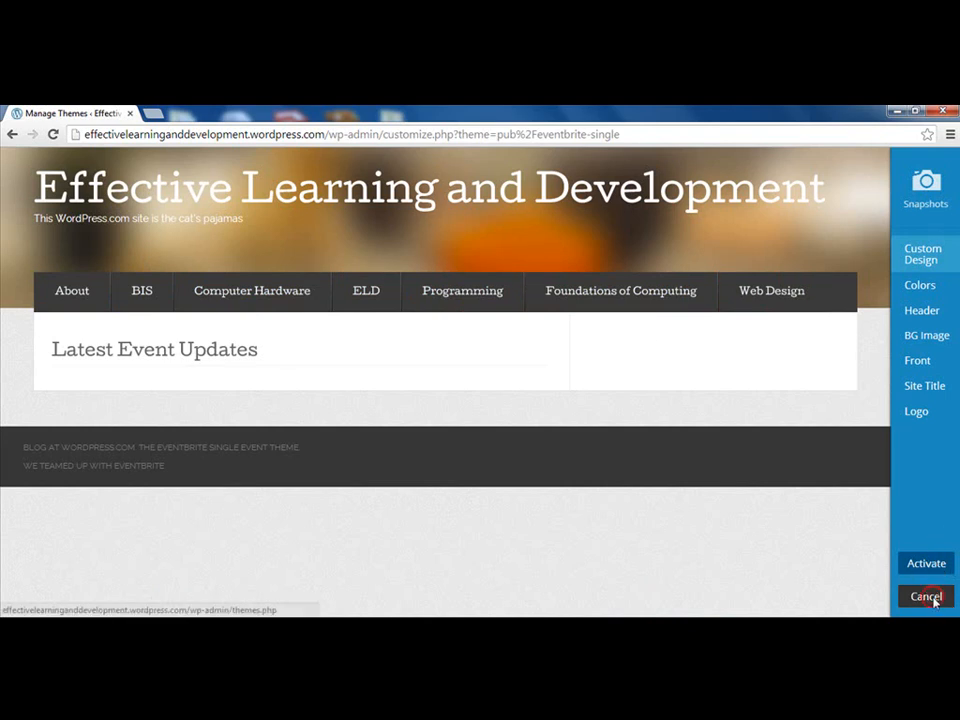
scroll(463, 499, "down", 2)
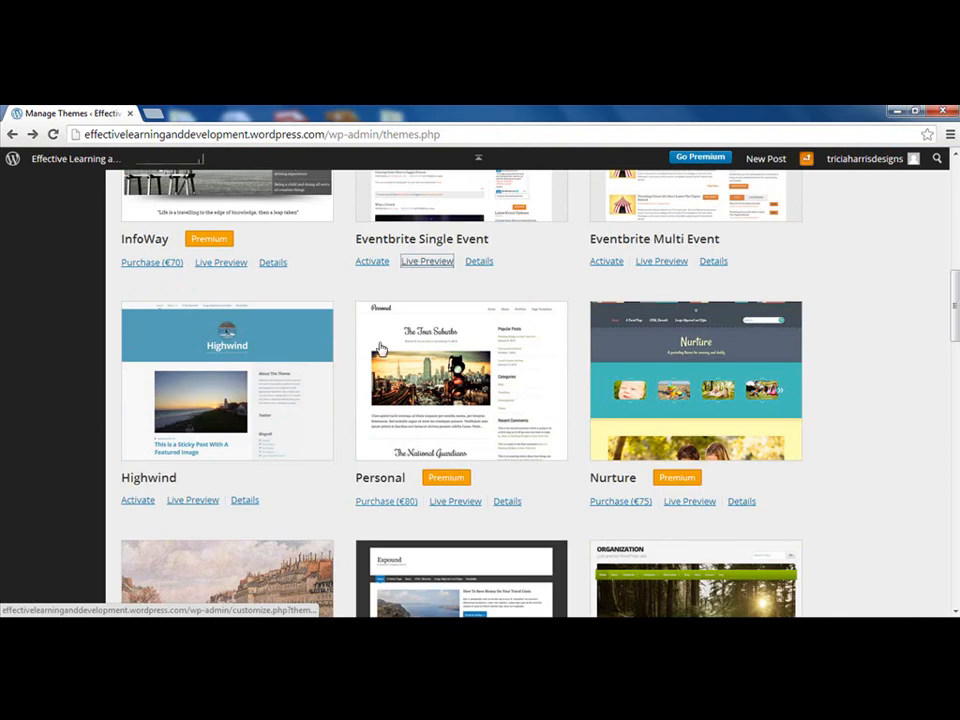
scroll(540, 429, "down", 2)
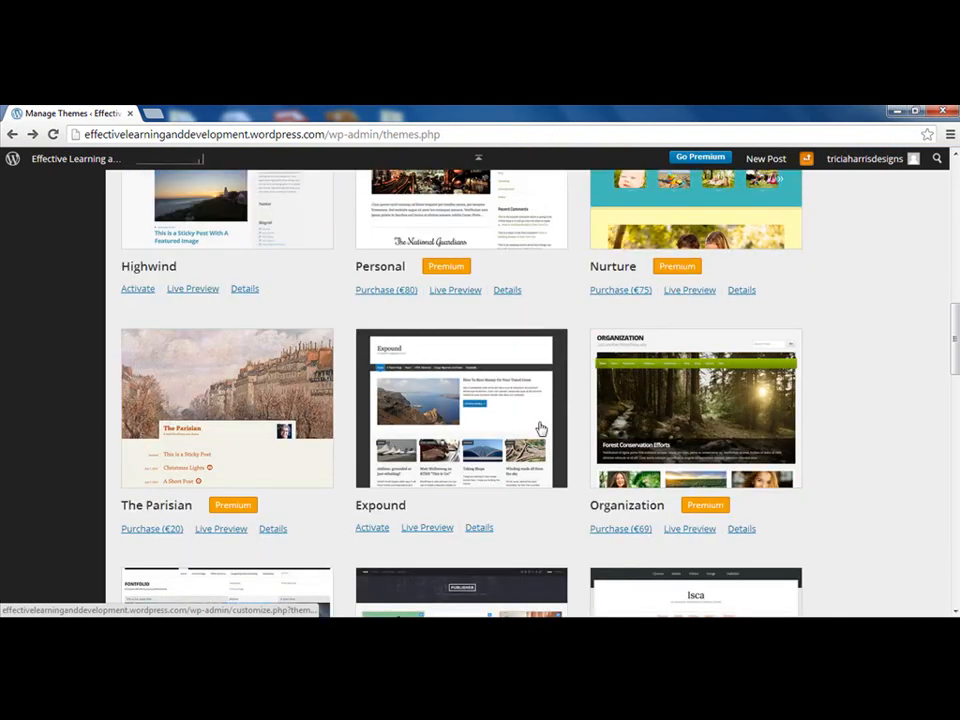
scroll(540, 429, "up", 8)
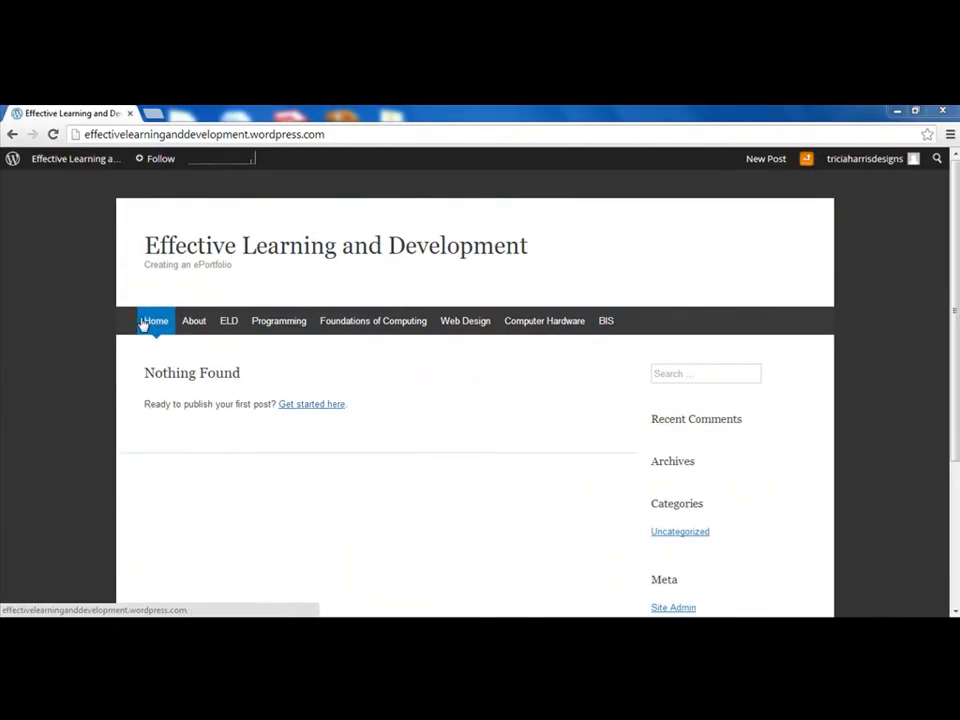
Return to the Dashboard, check the reordered Pages list, then go to Posts
left_click(81, 159)
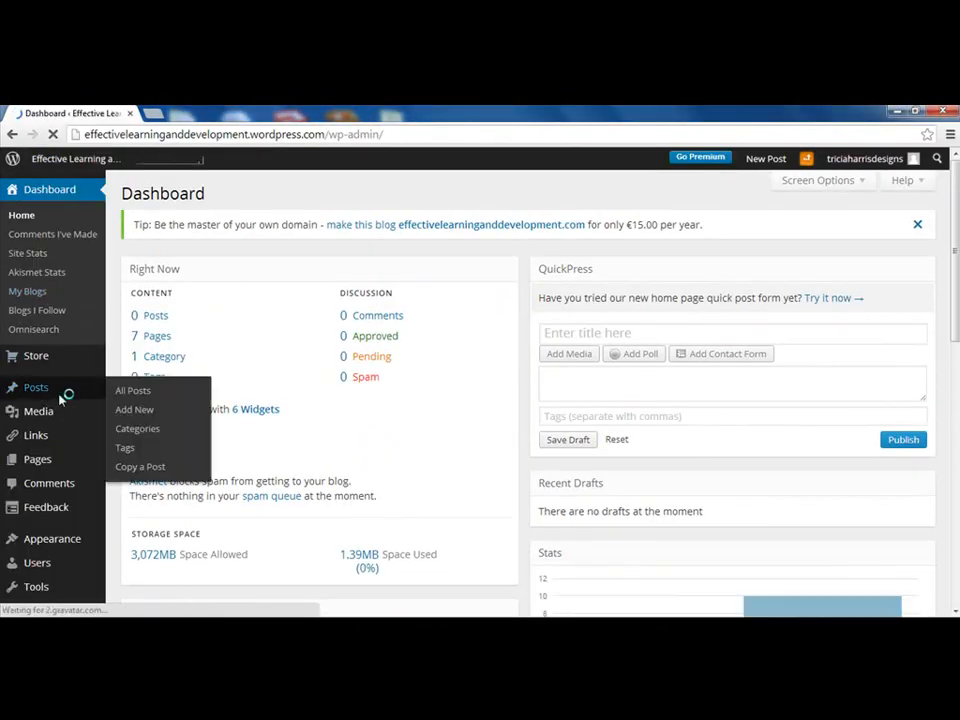
left_click(38, 460)
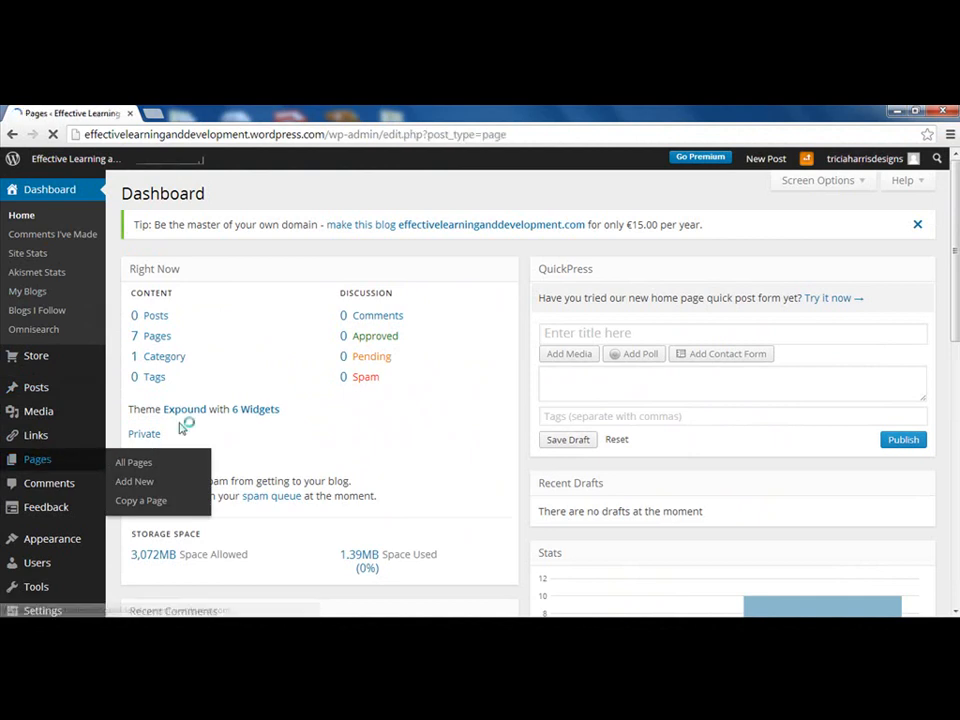
scroll(191, 423, "down", 2)
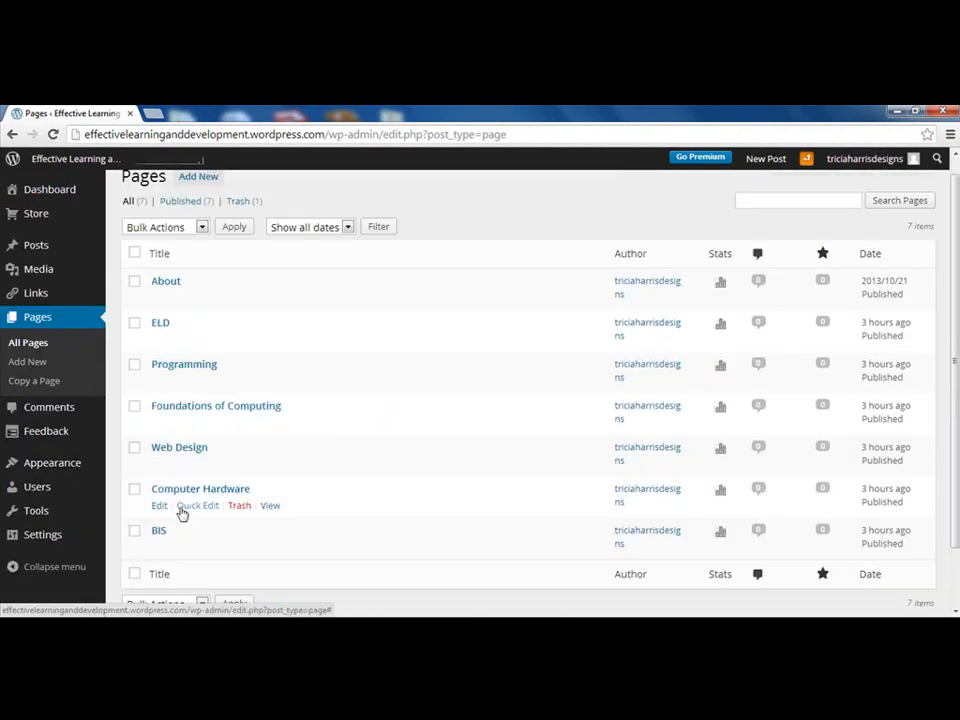
scroll(181, 519, "up", 2)
mouse_move(44, 244)
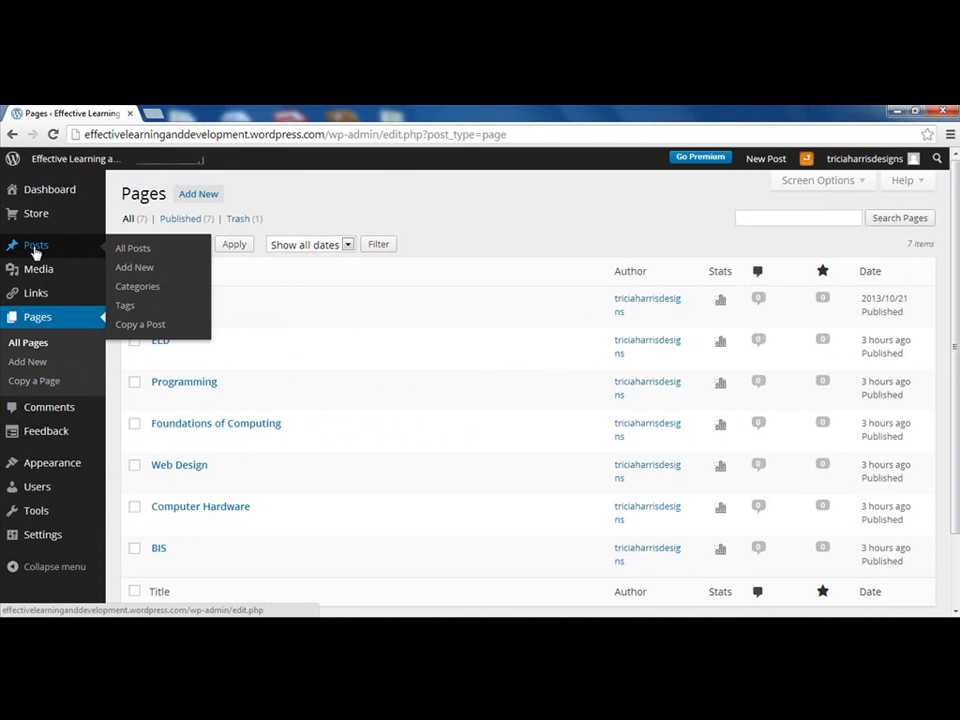
left_click(43, 247)
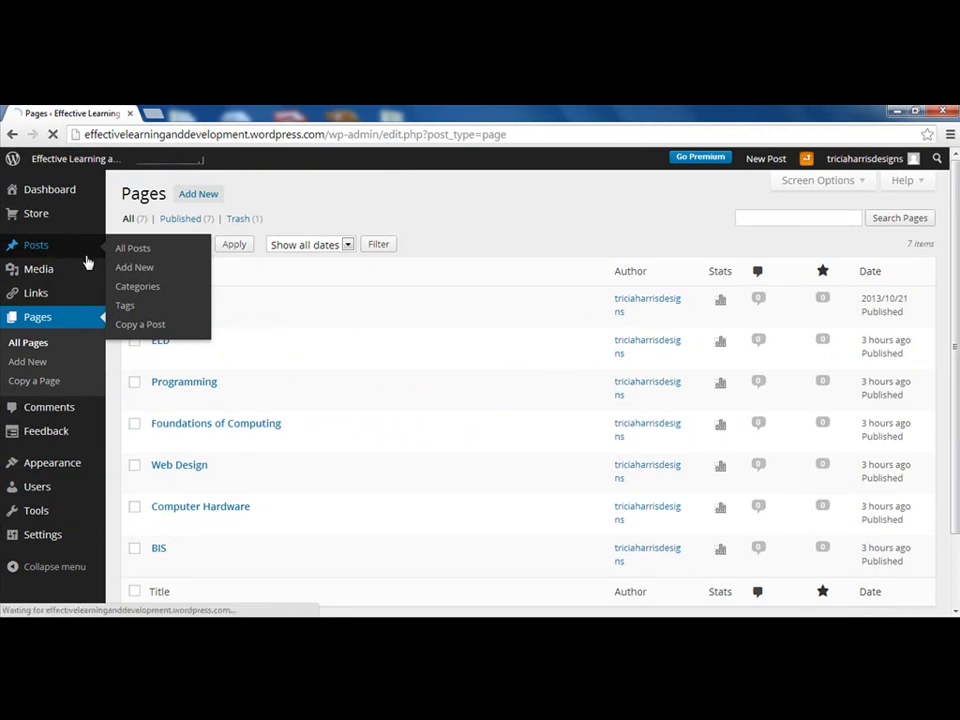
Create a new post titled 'Welcome to my ePortfolio' and publish it
left_click(194, 193)
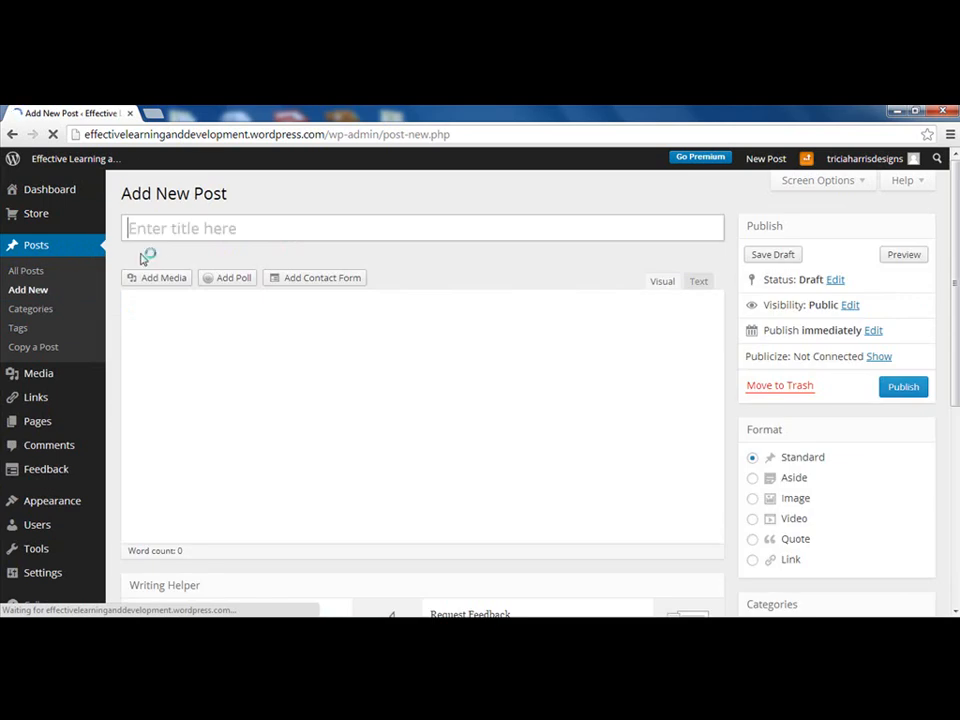
type("Welcome to")
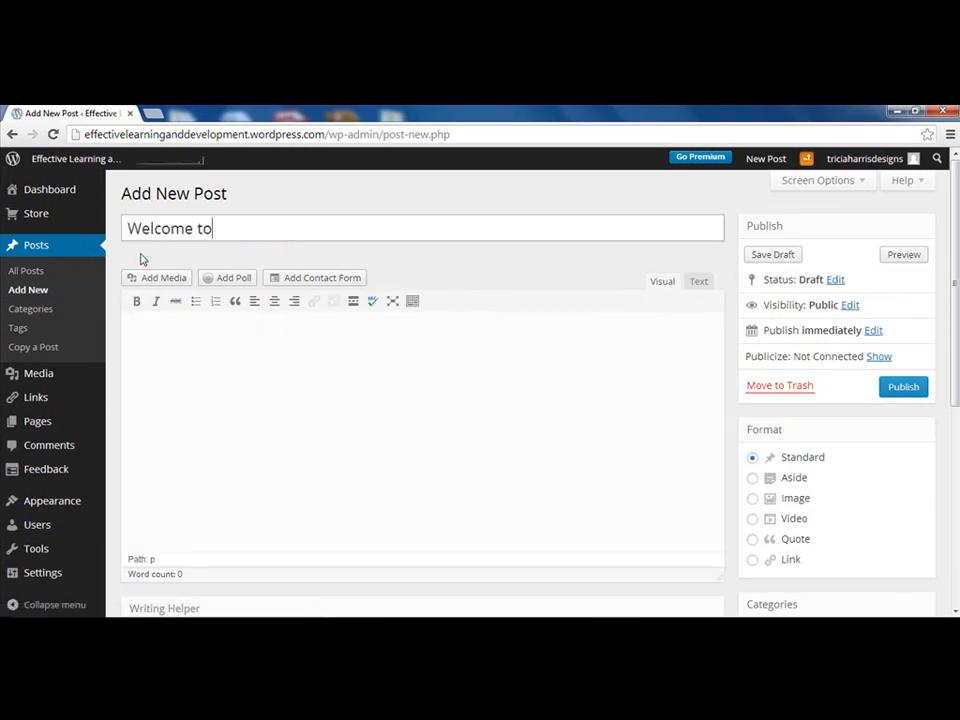
type(" my ePortfolio")
left_click(903, 387)
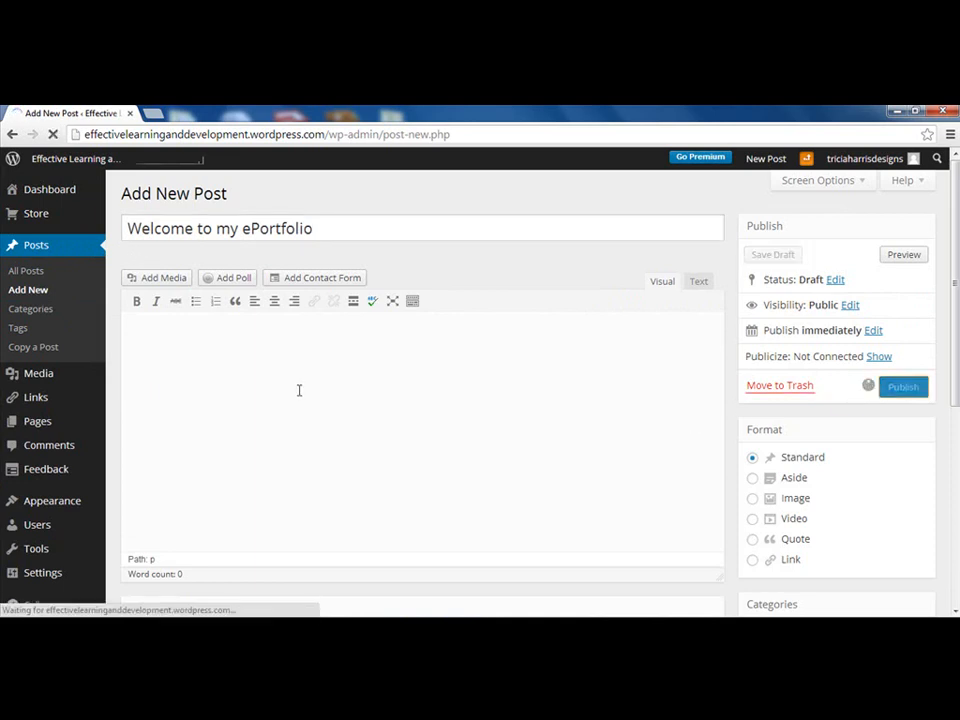